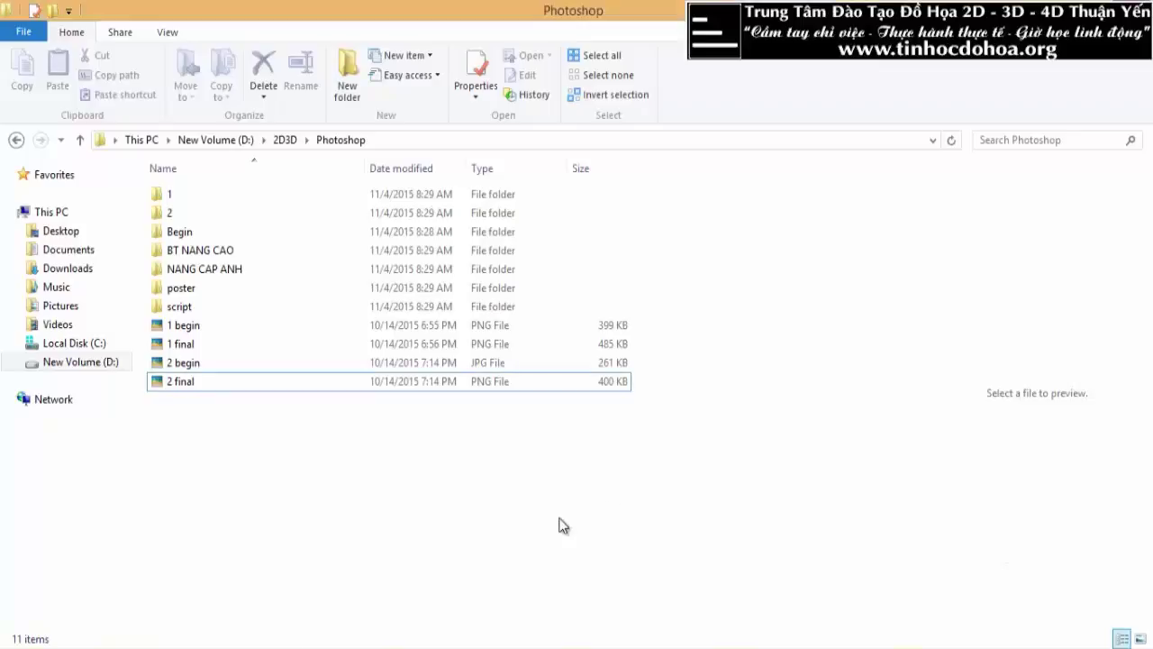
Step: Minimise the Photoshop folder window in File Explorer so the desktop shows
click(133, 645)
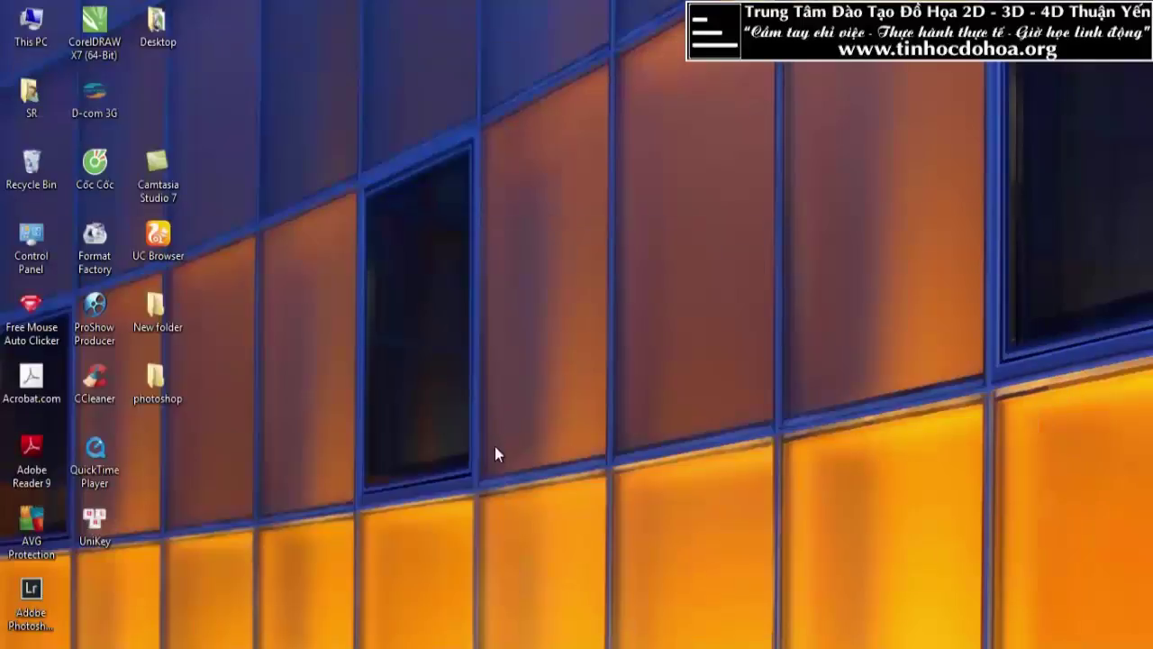
Step: Refresh the desktop twice, then launch Photoshop CC 2015 from the Start screen
right_click(453, 201)
click(494, 245)
right_click(478, 43)
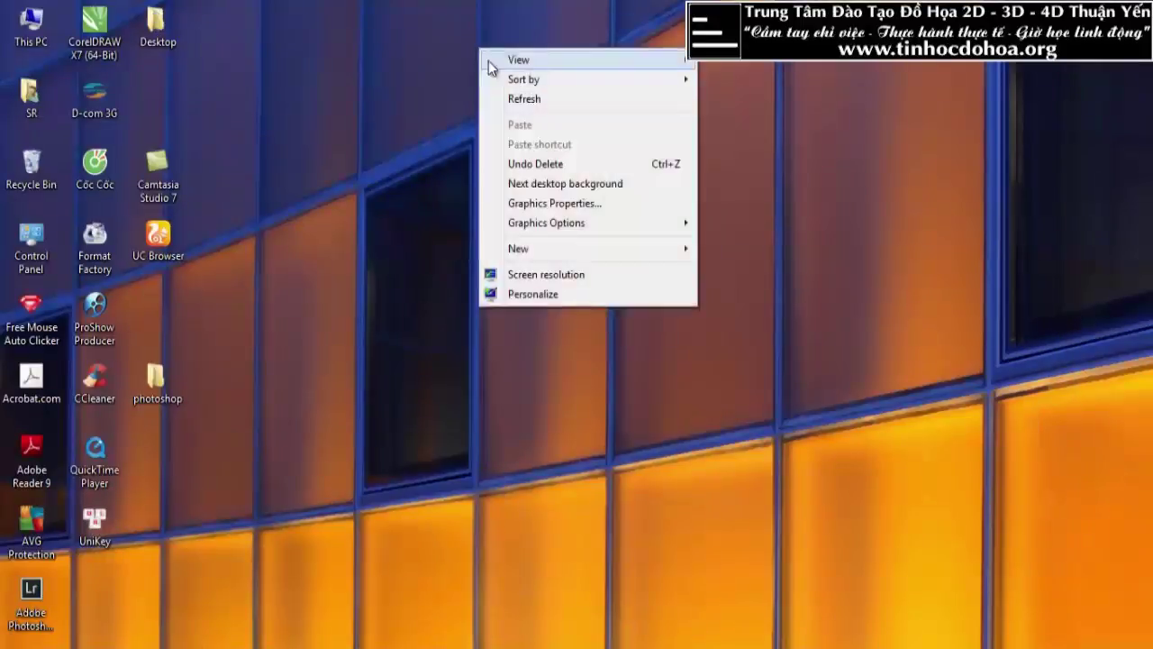
click(530, 95)
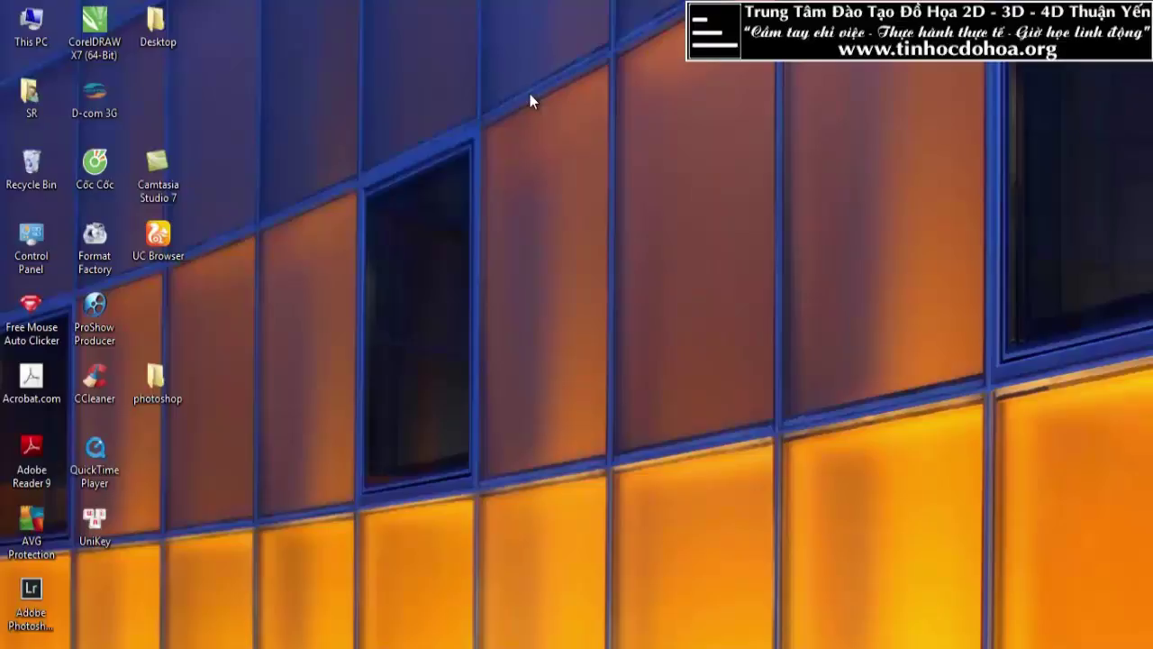
key(super)
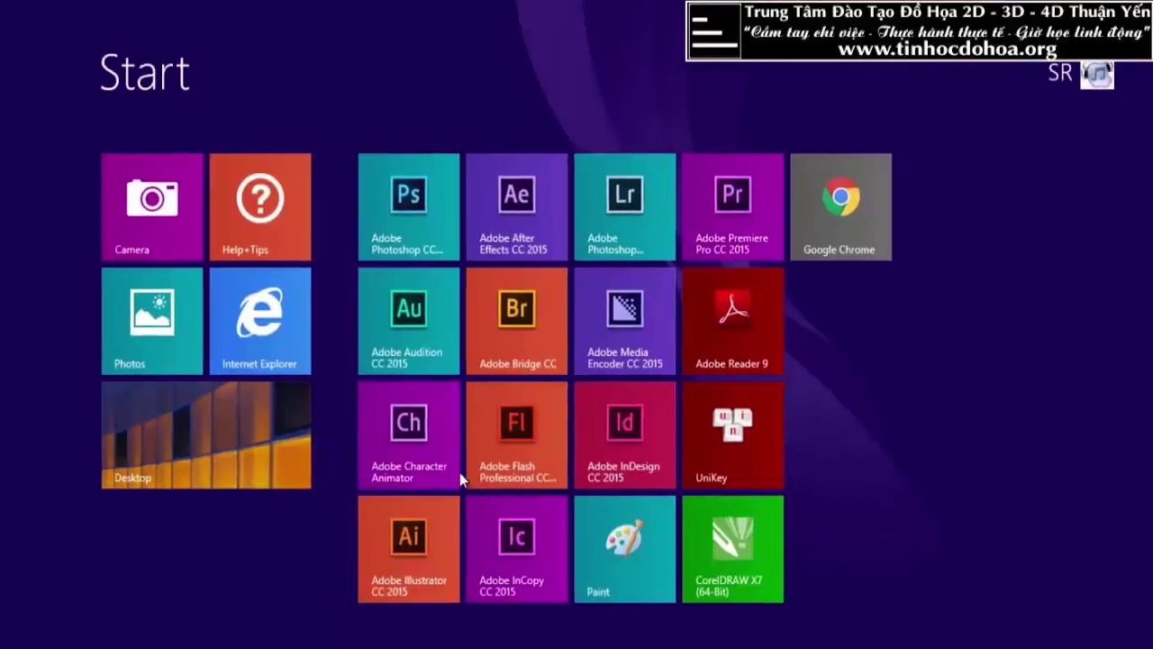
click(405, 202)
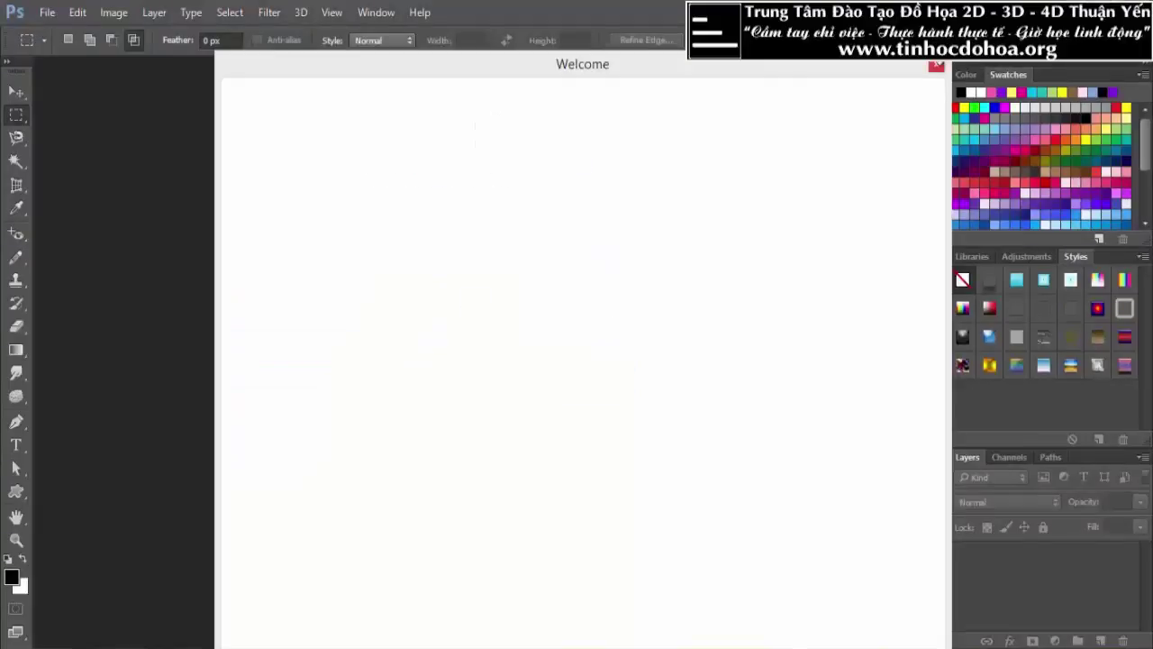
Step: Dismiss the Welcome screen and drag 2 begin.jpg and 2 final.png from Explorer into Photoshop
click(935, 69)
key(alt+Tab)
mouse_move(315, 460)
mouse_down()
mouse_move(180, 352)
mouse_move(279, 640)
mouse_move(334, 481)
mouse_up()
click(201, 385)
shift+click(212, 359)
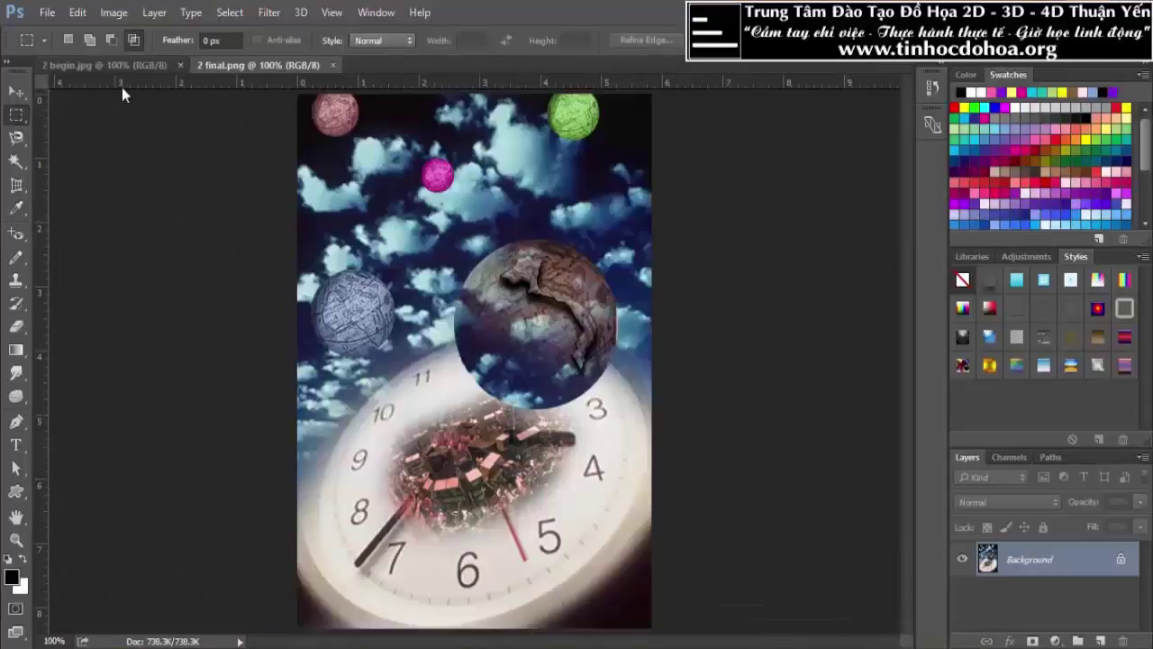
Step: Float the 2 final.png and 2 begin.jpg tabs as separate document windows
click(23, 92)
drag(259, 65, 306, 90)
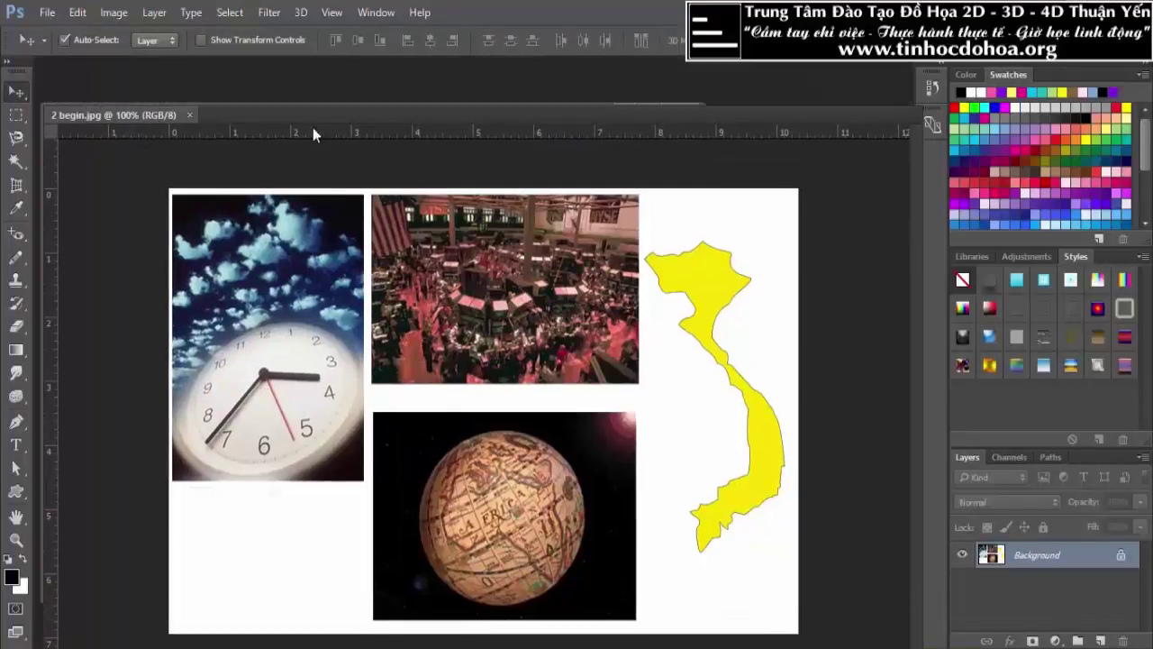
drag(138, 64, 157, 113)
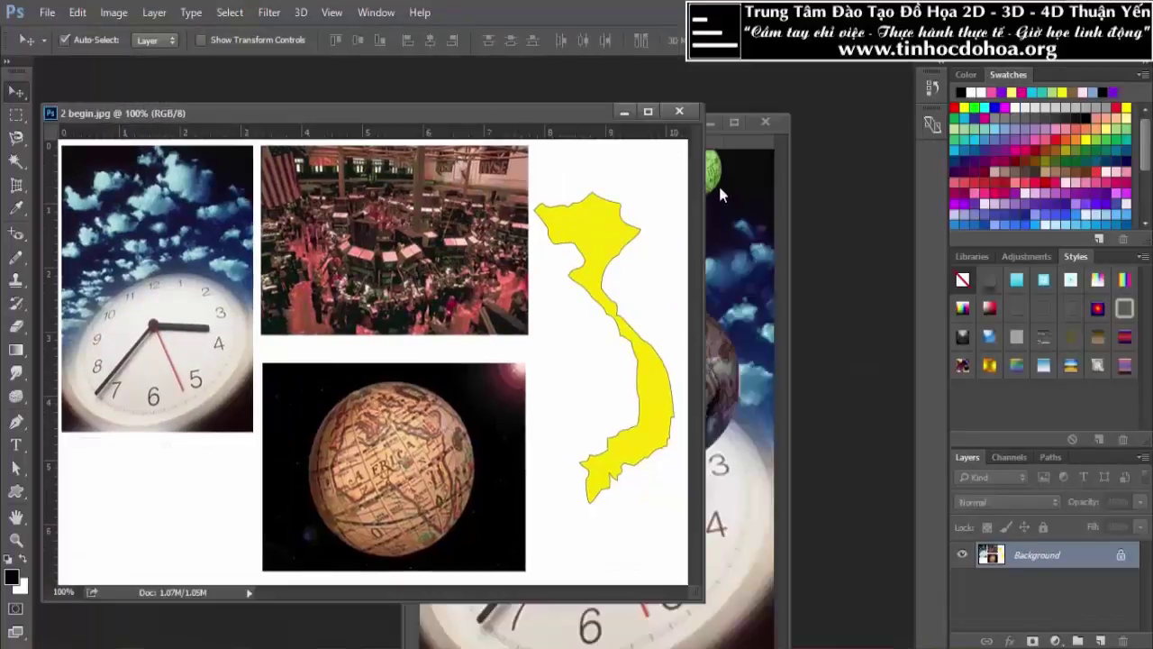
click(717, 183)
Step: Browse the File menu and start opening another image
click(47, 13)
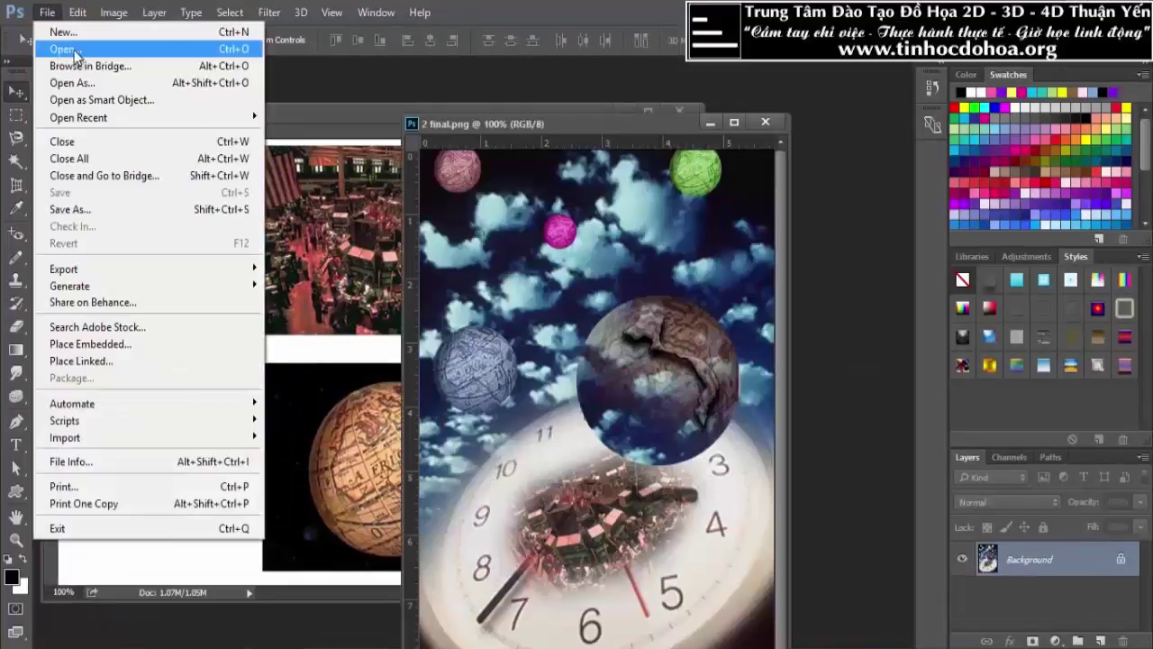
click(497, 129)
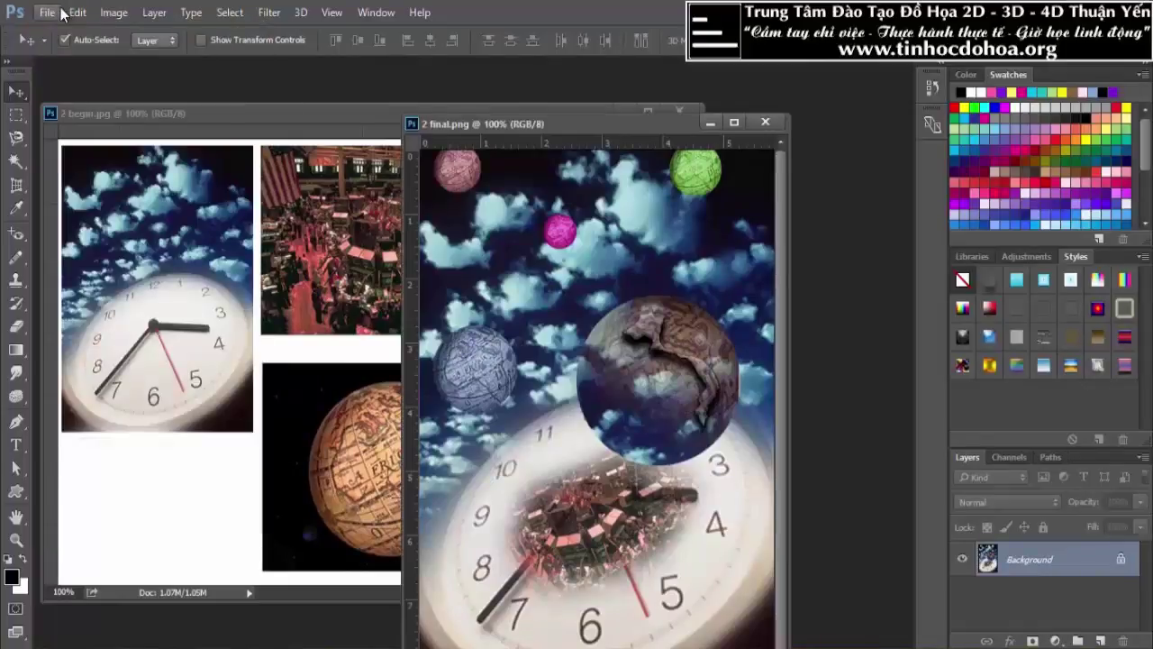
click(45, 13)
click(66, 49)
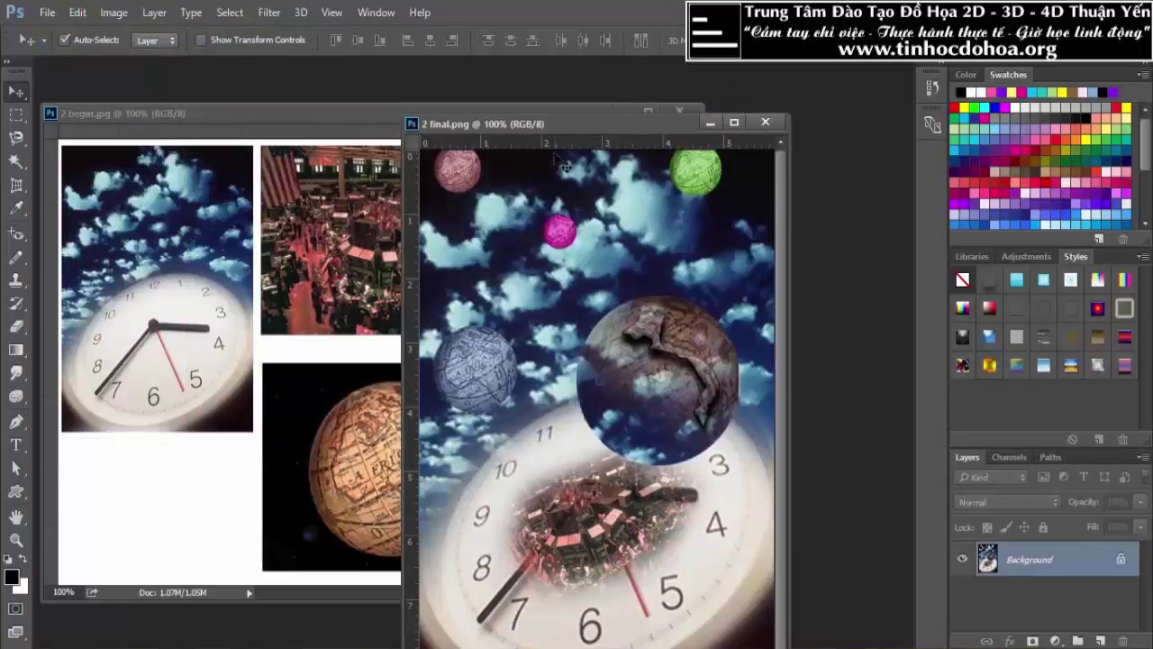
Step: Reposition the 2 begin.jpg and 2 final.png windows and adjust their zoom
drag(533, 129, 710, 95)
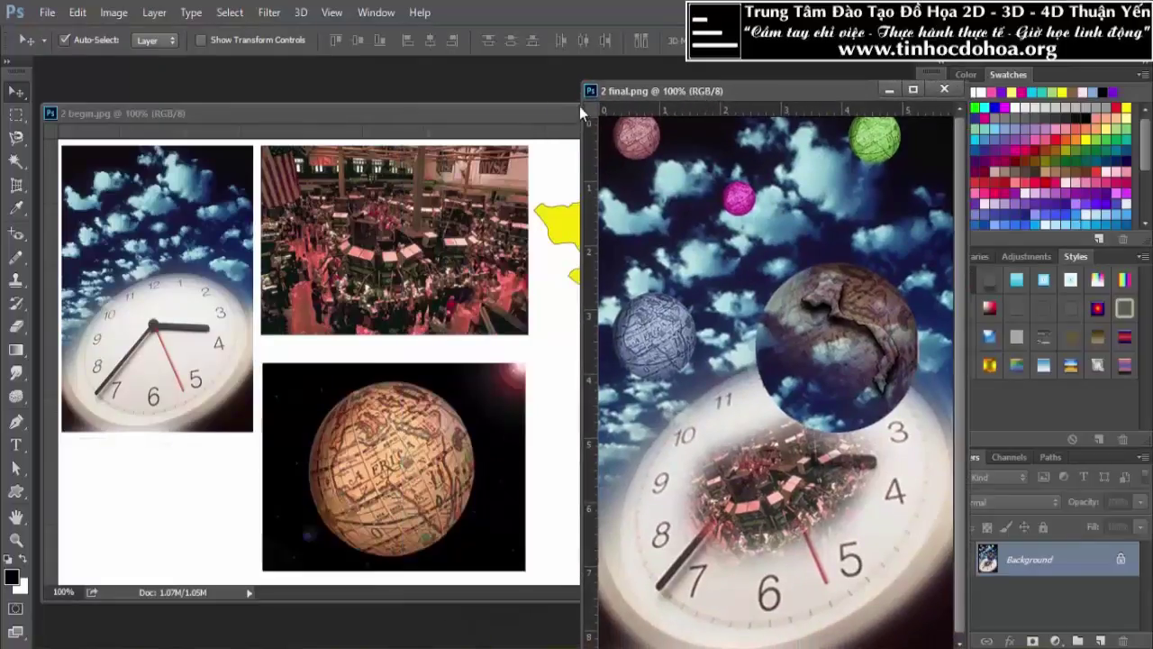
click(491, 110)
drag(492, 110, 506, 101)
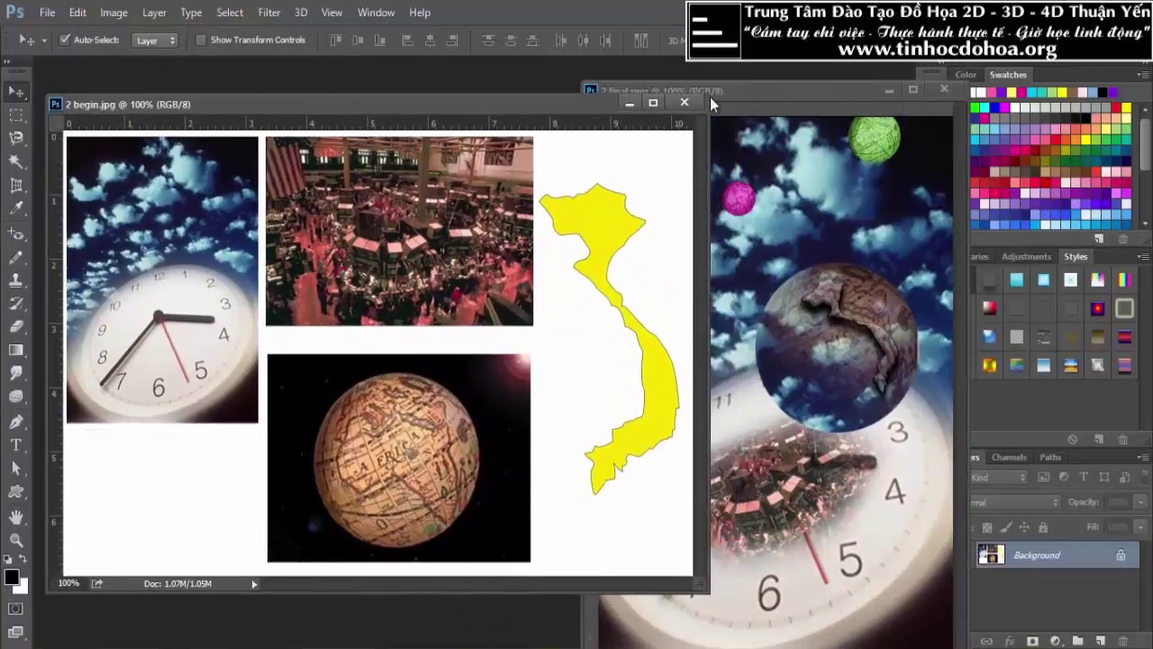
click(774, 97)
drag(774, 97, 705, 104)
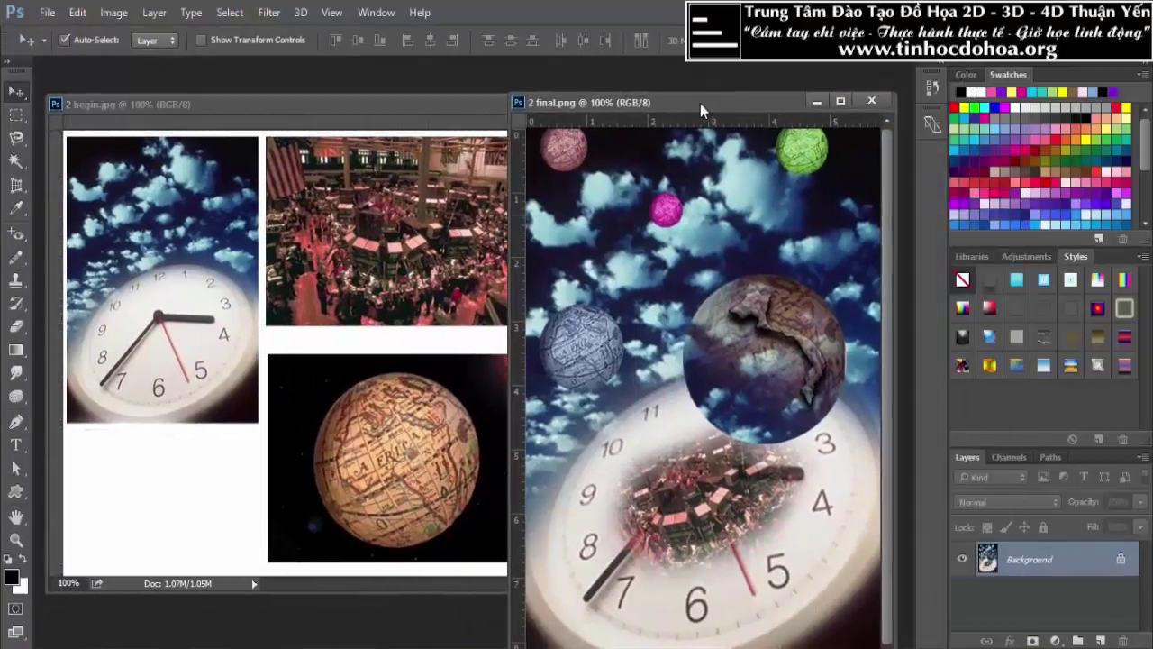
scroll(653, 236, down, 3)
drag(510, 189, 705, 191)
scroll(536, 263, down, 2)
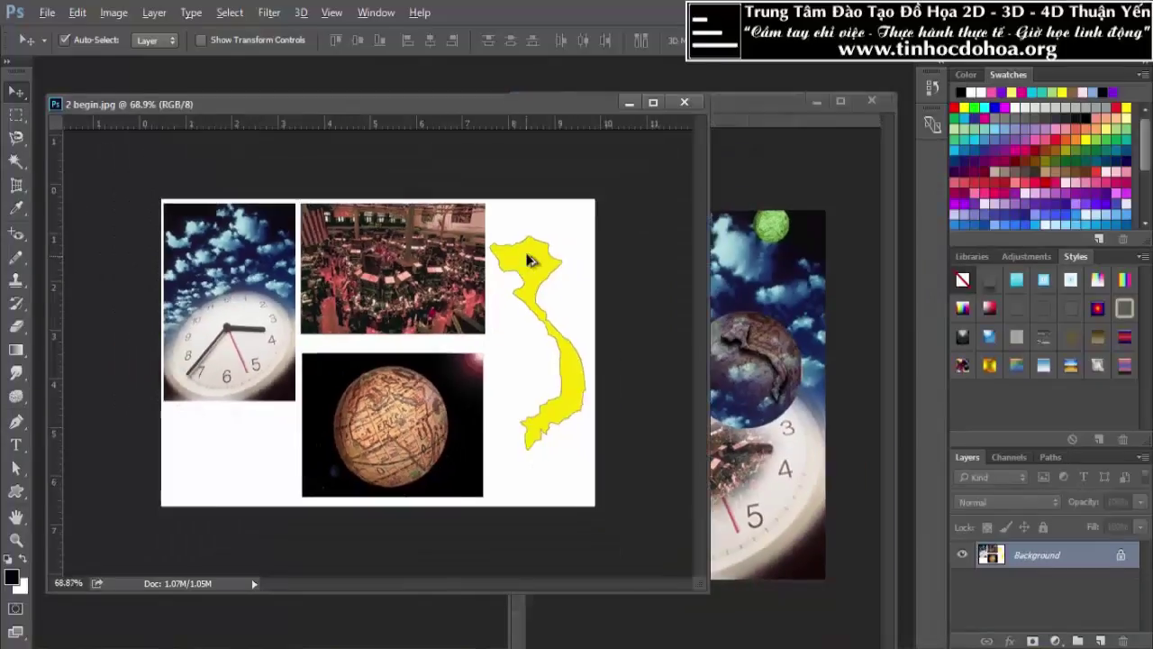
scroll(536, 263, up, 3)
click(741, 263)
scroll(741, 288, up, 2)
scroll(741, 315, down, 2)
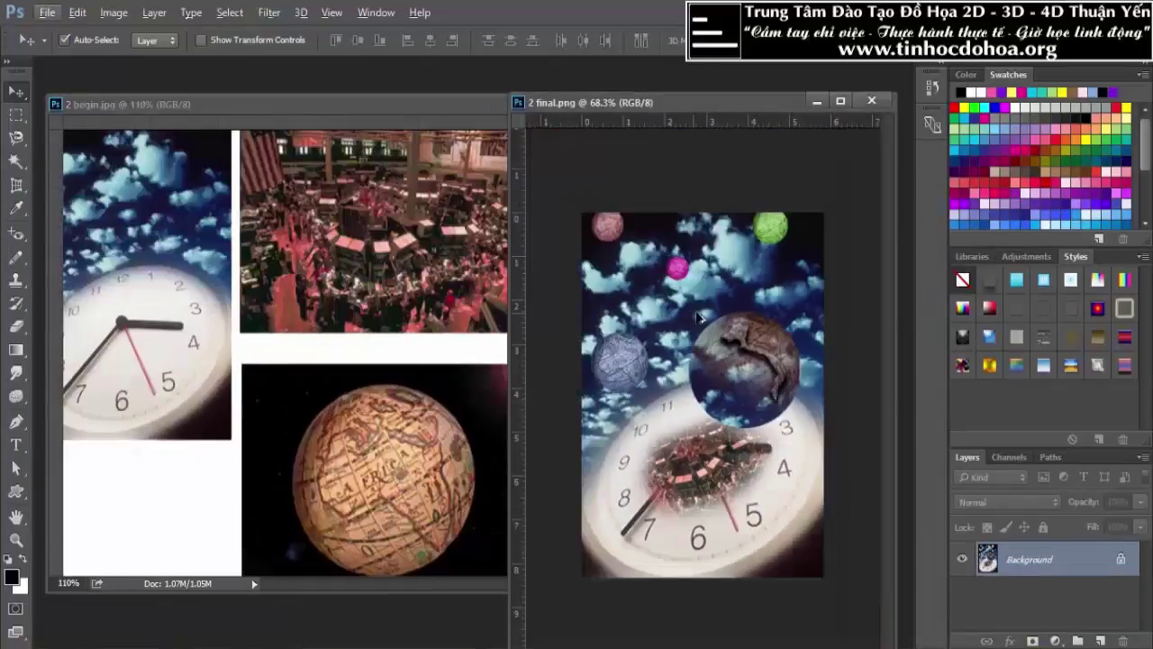
click(452, 274)
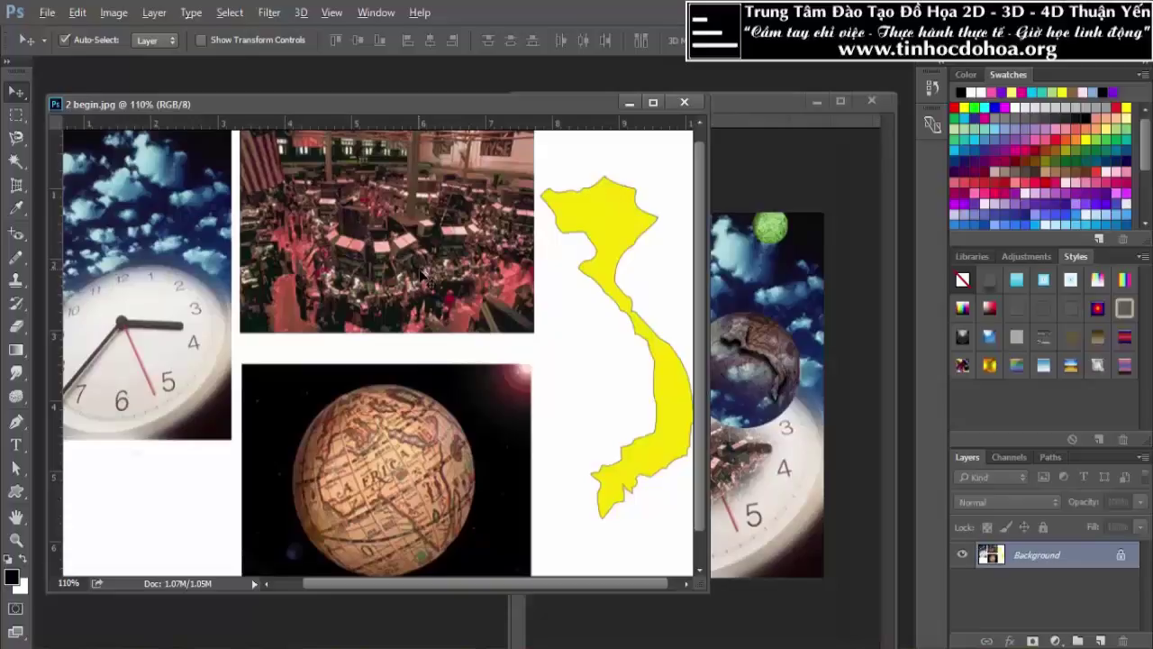
scroll(423, 279, down, 2)
Step: Fine-tune the windows until 2 begin.jpg sits fully visible left of 2 final.png
drag(746, 102, 806, 81)
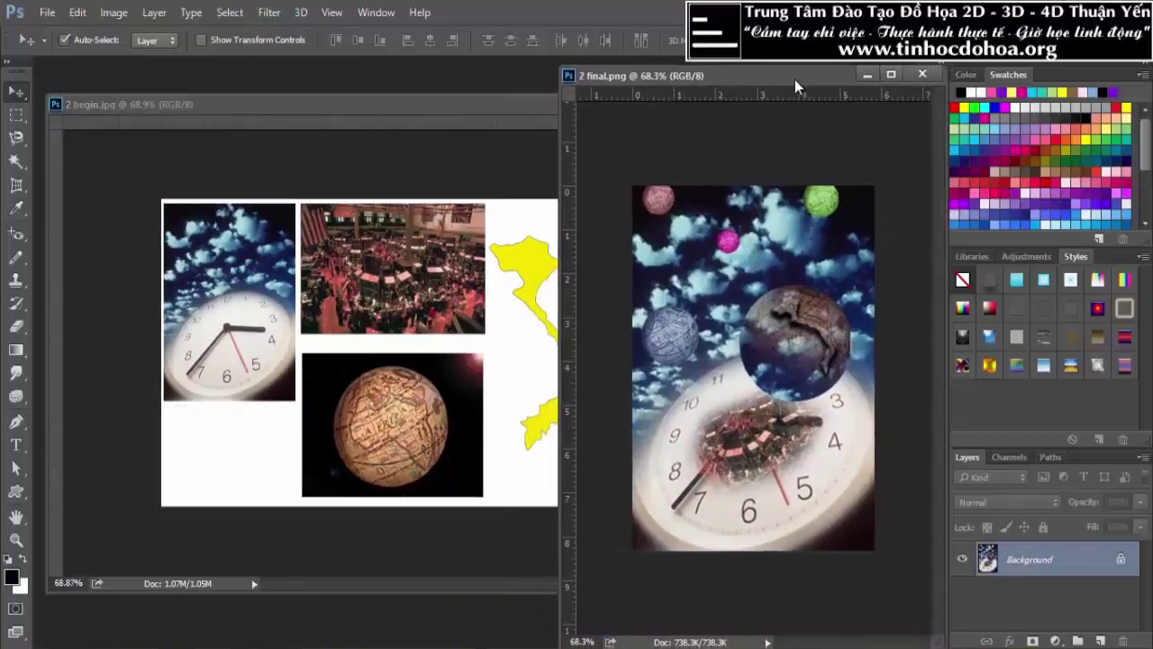
drag(417, 115, 365, 96)
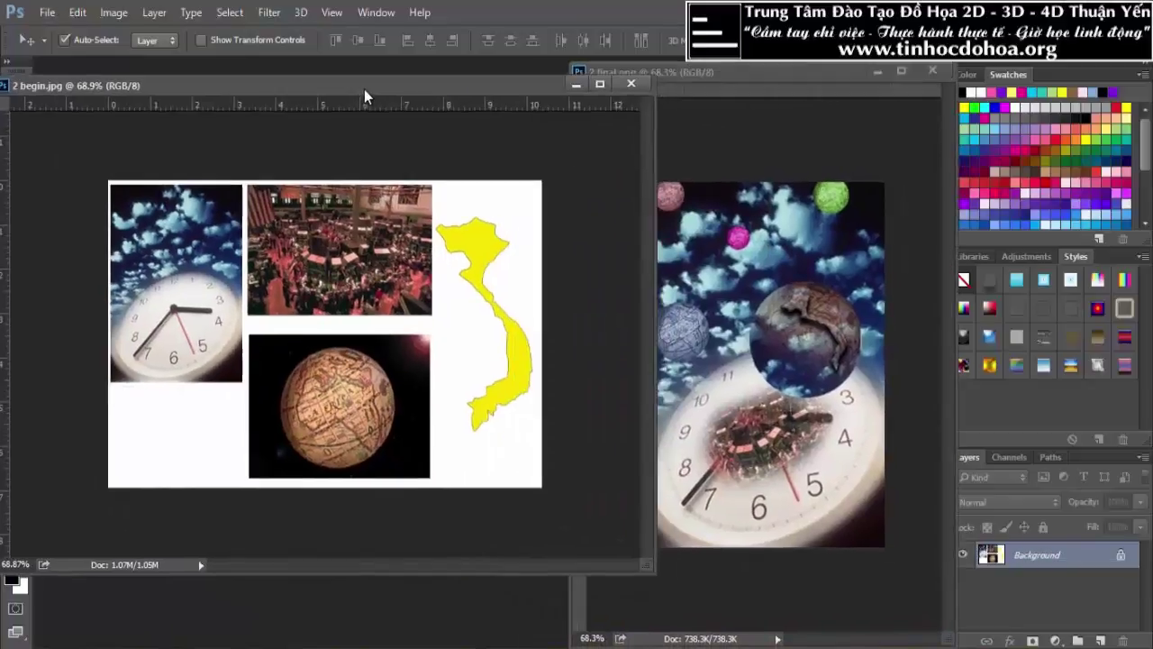
click(711, 297)
scroll(763, 386, up, 2)
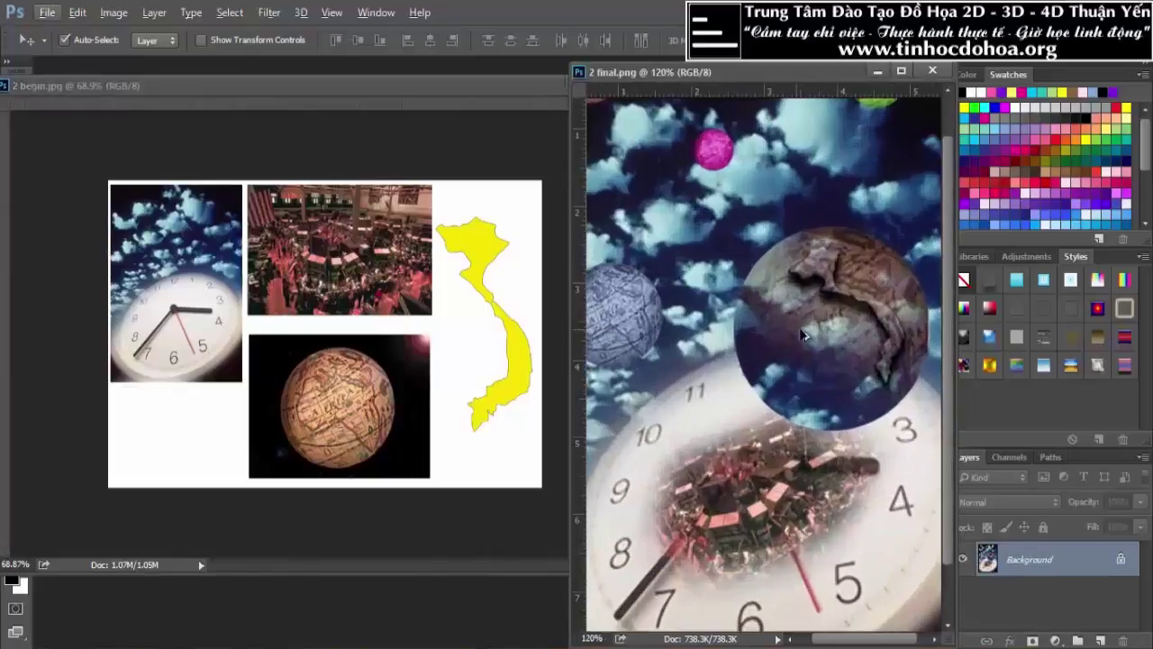
scroll(763, 385, down, 2)
scroll(773, 310, up, 2)
scroll(773, 304, down, 1)
scroll(772, 305, down, 1)
scroll(773, 305, down, 1)
scroll(773, 305, up, 2)
scroll(668, 318, down, 3)
scroll(668, 317, down, 1)
scroll(746, 192, up, 2)
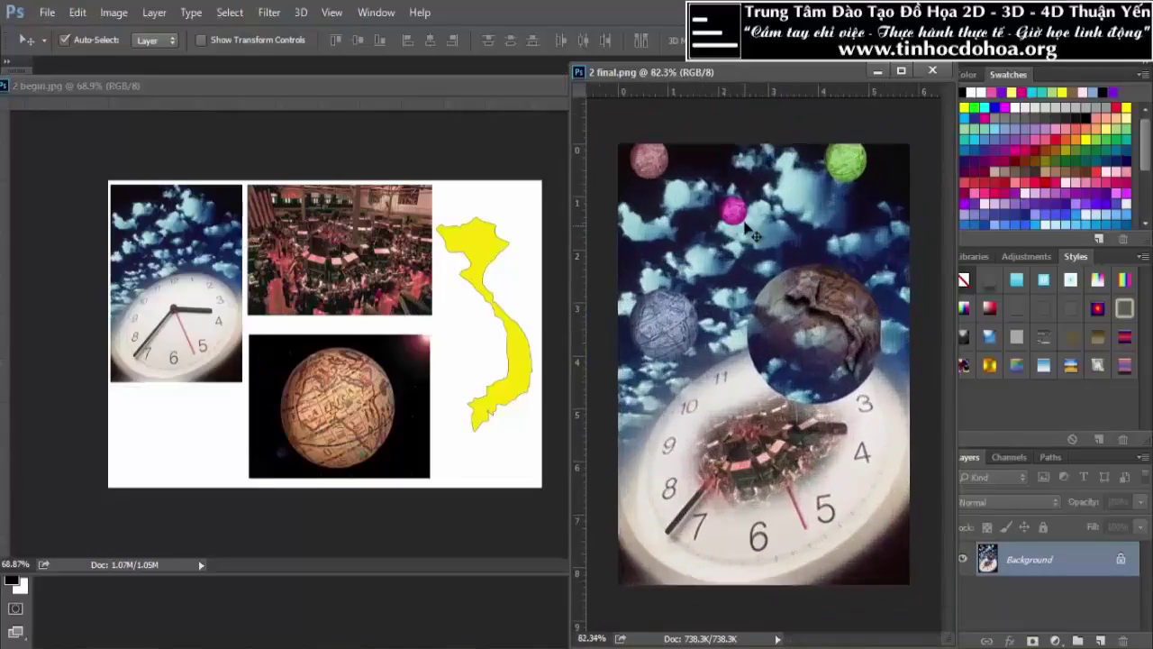
drag(791, 75, 702, 77)
mouse_move(402, 94)
mouse_down()
mouse_move(465, 92)
mouse_move(429, 98)
mouse_up()
scroll(462, 205, down, 1)
scroll(462, 206, up, 2)
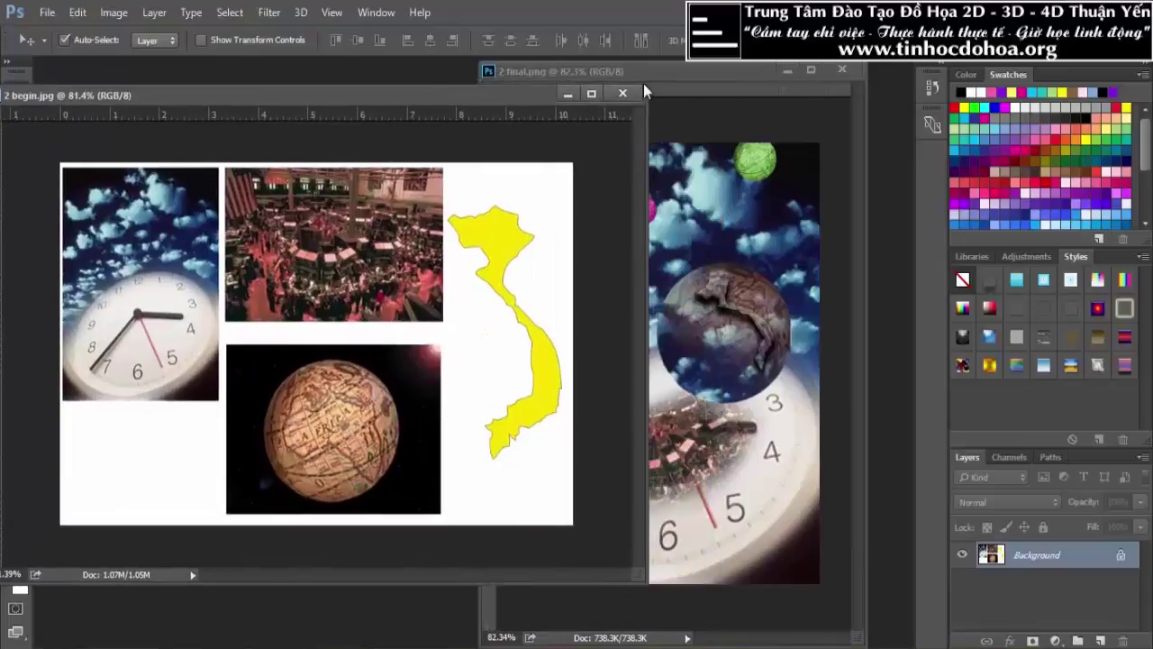
drag(670, 72, 720, 73)
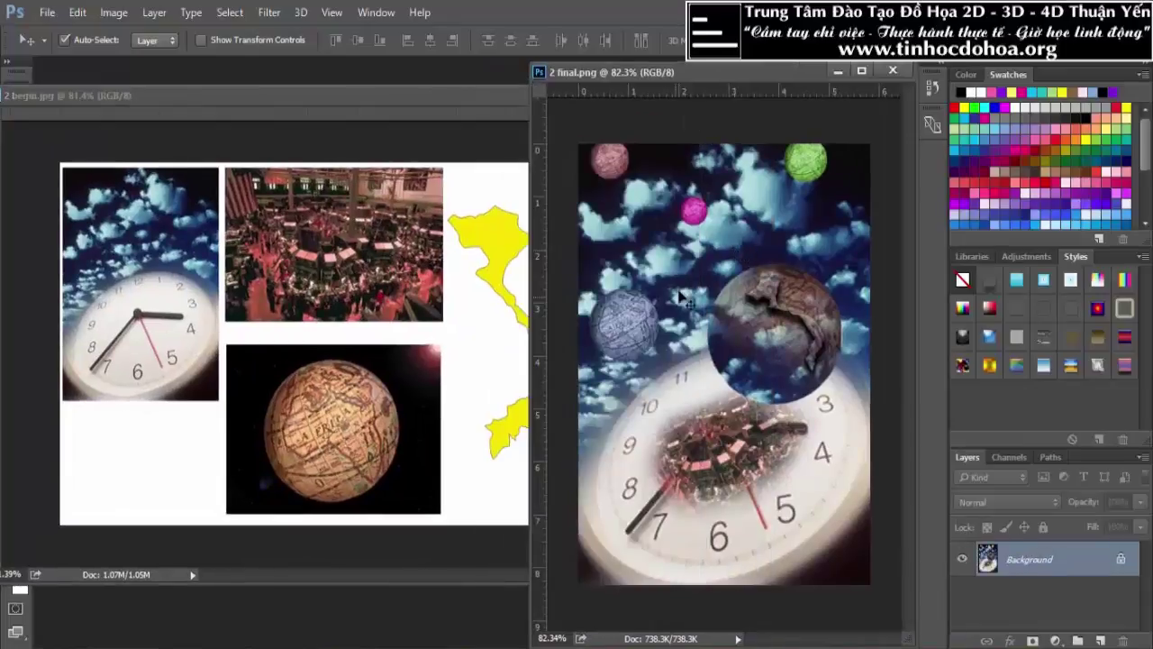
scroll(761, 335, down, 1)
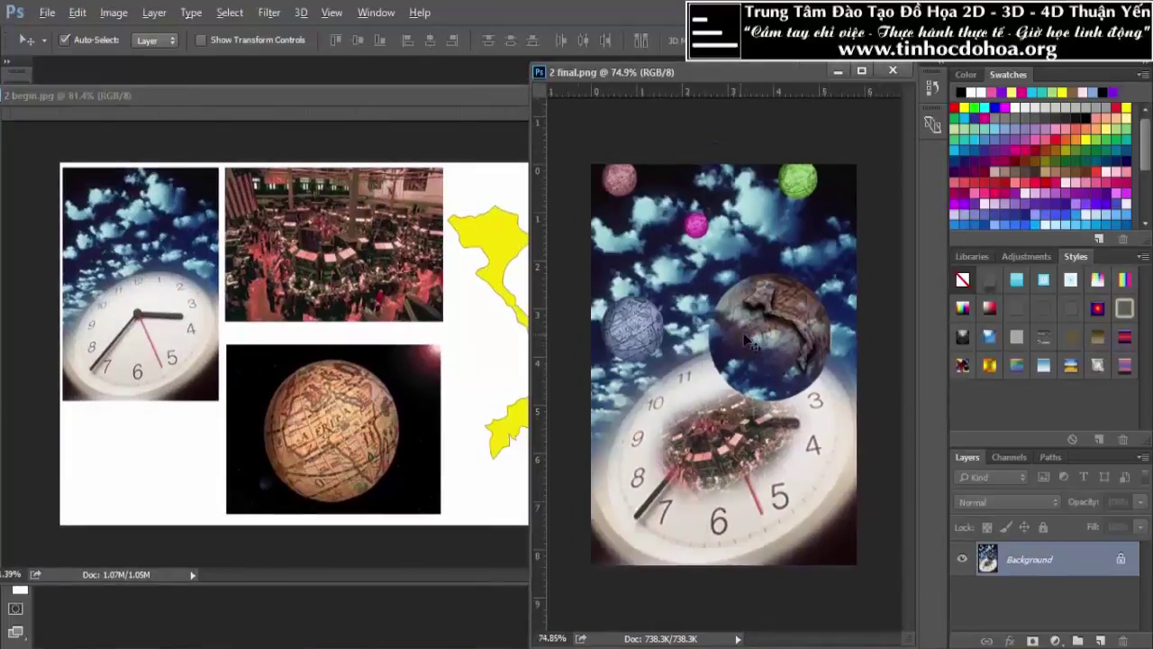
Step: Create a new document using the 2 final.png preset: 5.833 × 8.333 inches at 72 ppi
click(57, 15)
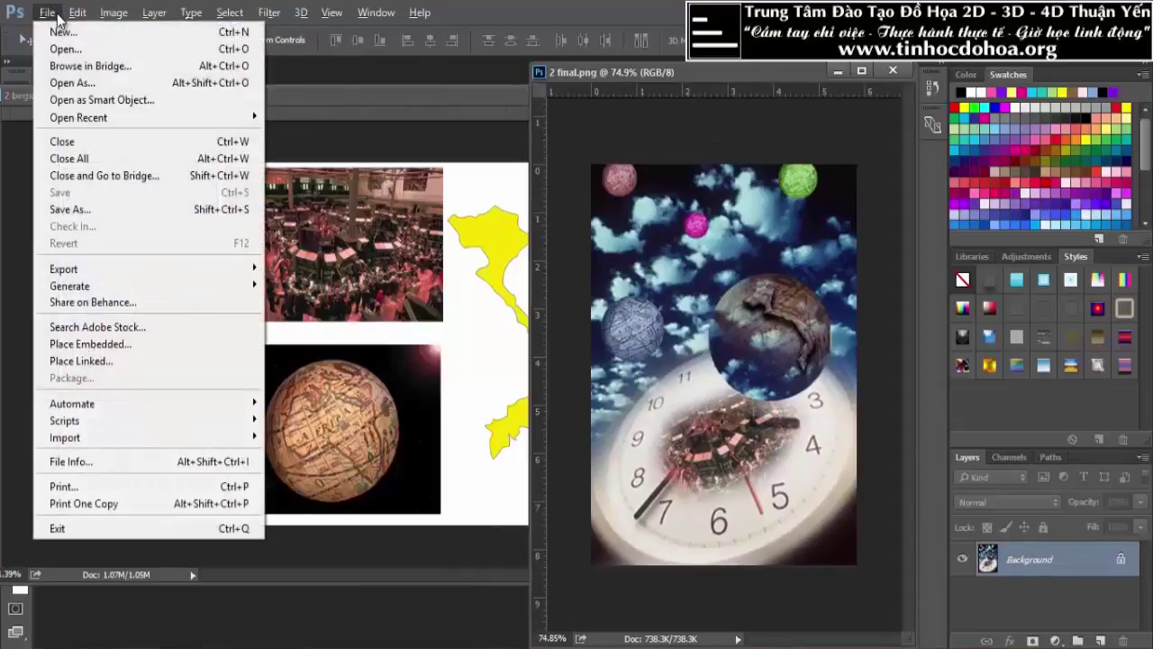
click(63, 31)
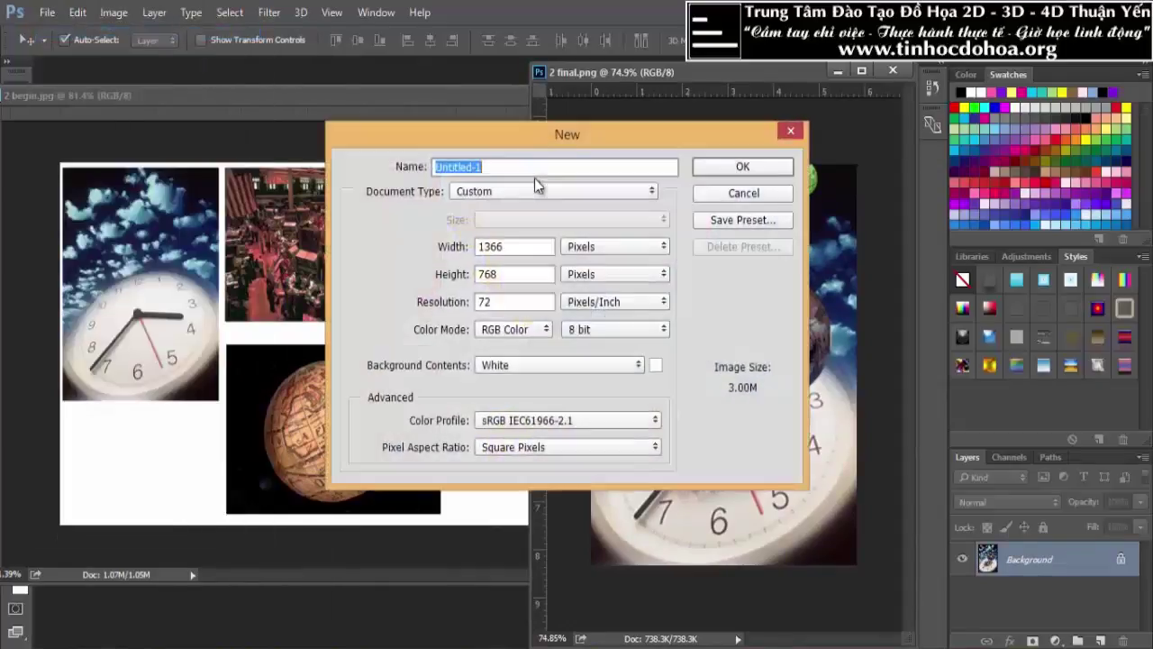
drag(635, 136, 393, 120)
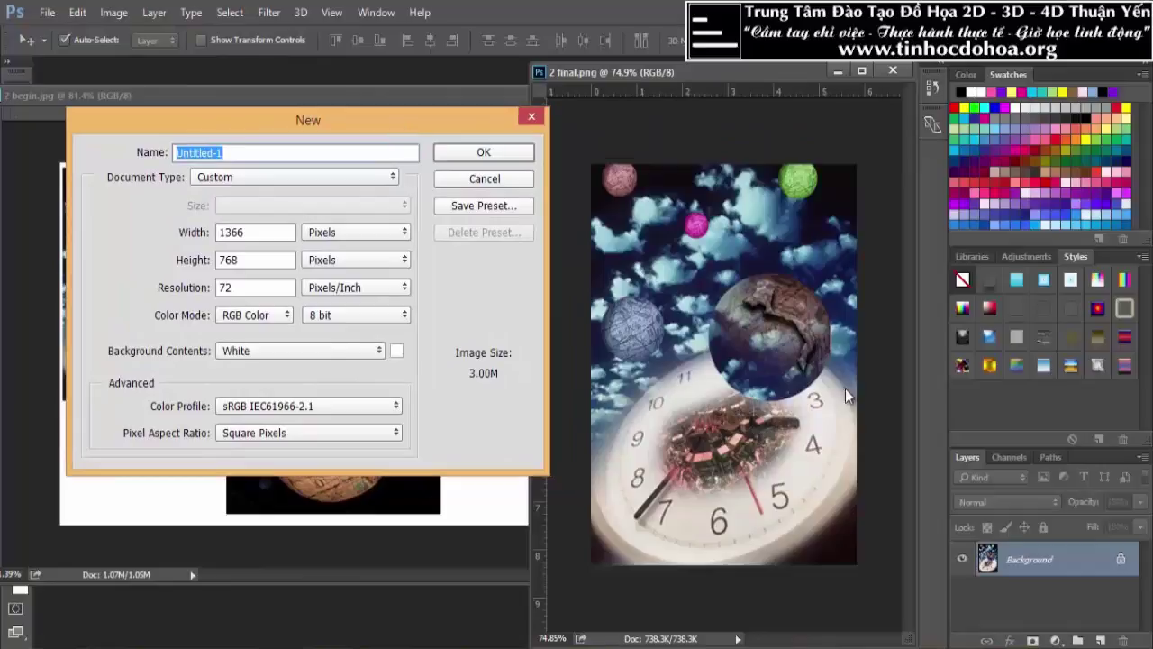
click(279, 177)
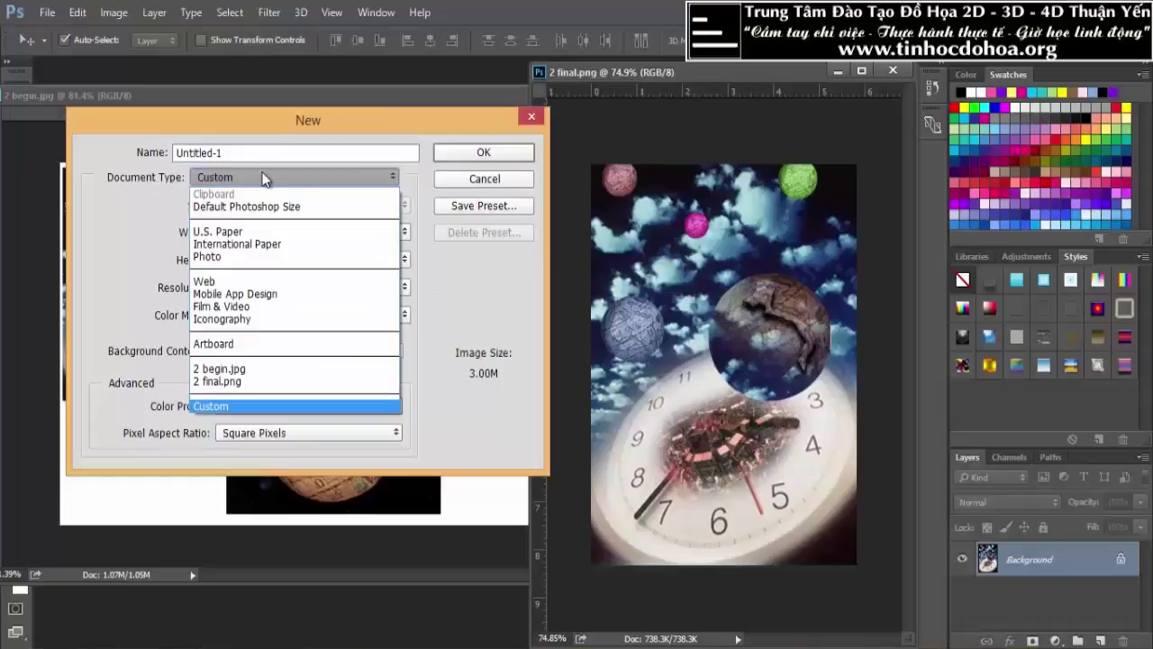
click(245, 382)
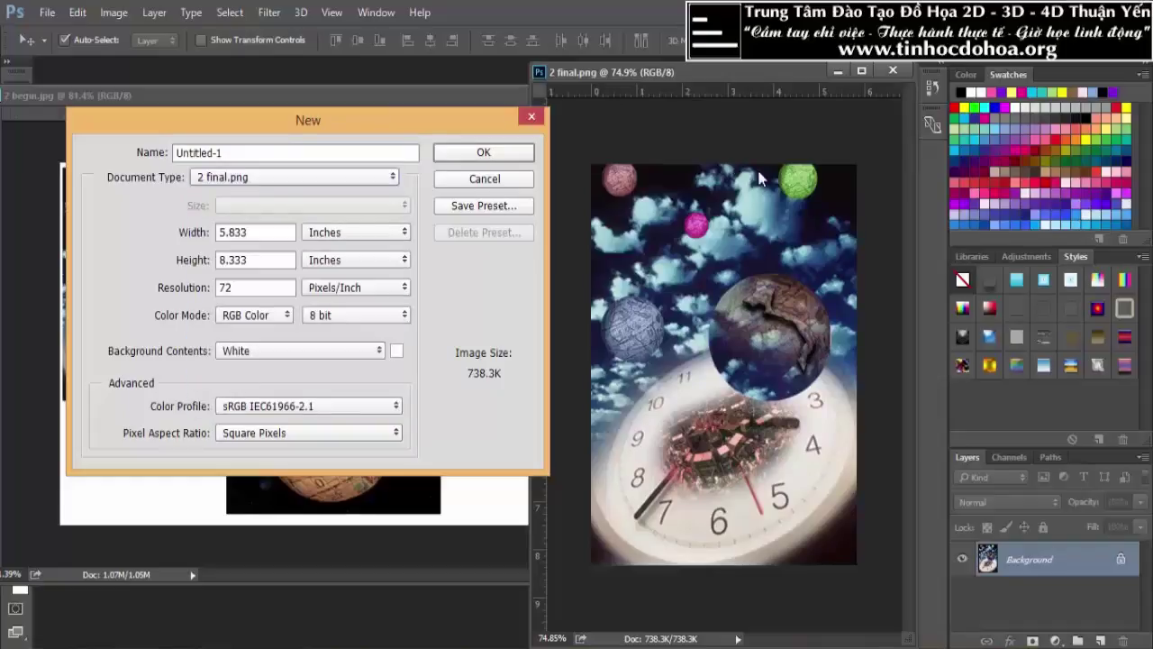
click(491, 152)
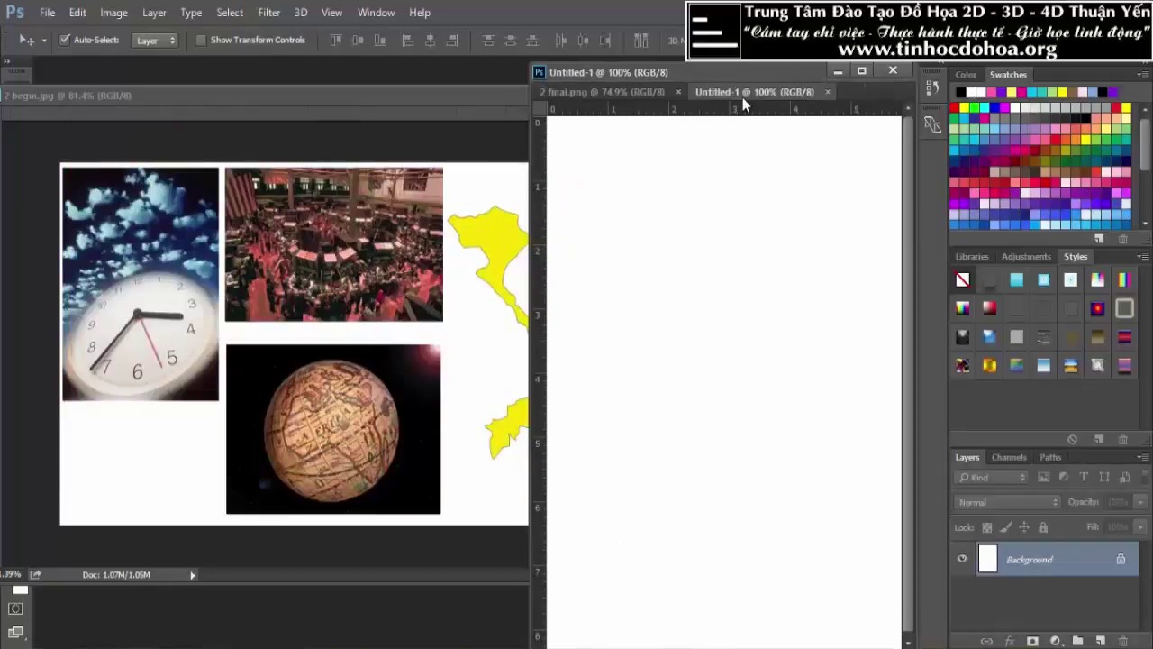
Step: Float the blank Untitled-1 document and move it aside to reveal the collages
drag(742, 100, 270, 99)
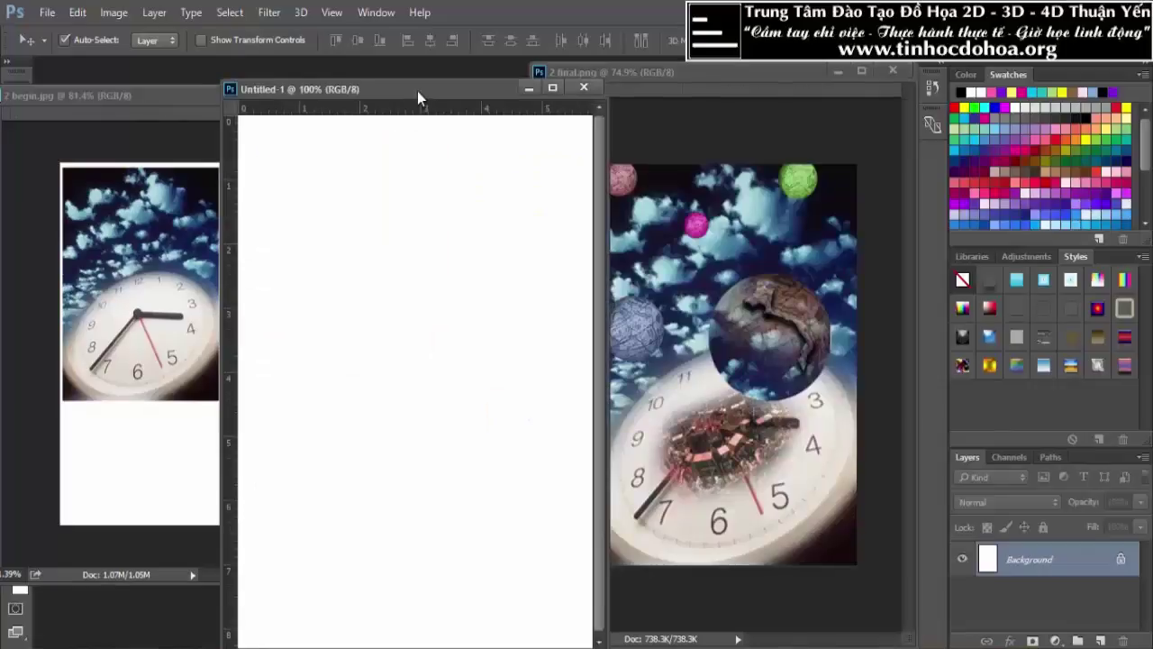
mouse_move(417, 91)
mouse_down()
mouse_move(764, 131)
mouse_move(477, 131)
mouse_up()
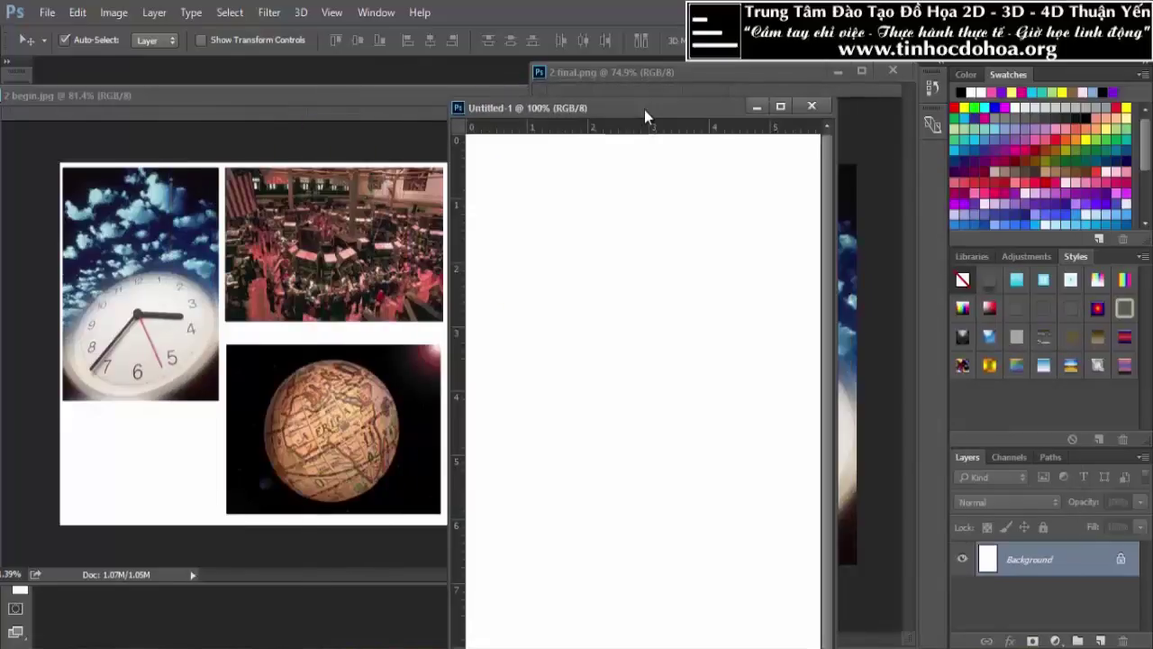
mouse_move(477, 130)
mouse_down()
mouse_move(621, 107)
mouse_move(388, 143)
mouse_up()
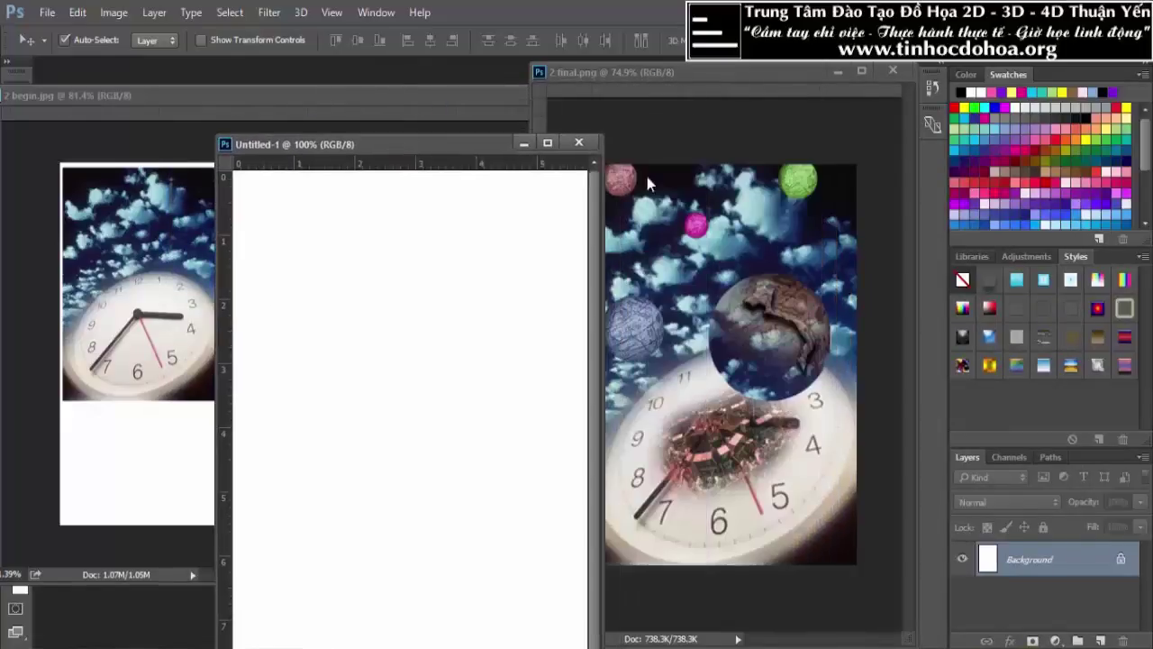
Step: Check 2 final.png, then bring 2 begin.jpg forward, reposition it and select the Pen tool
click(647, 177)
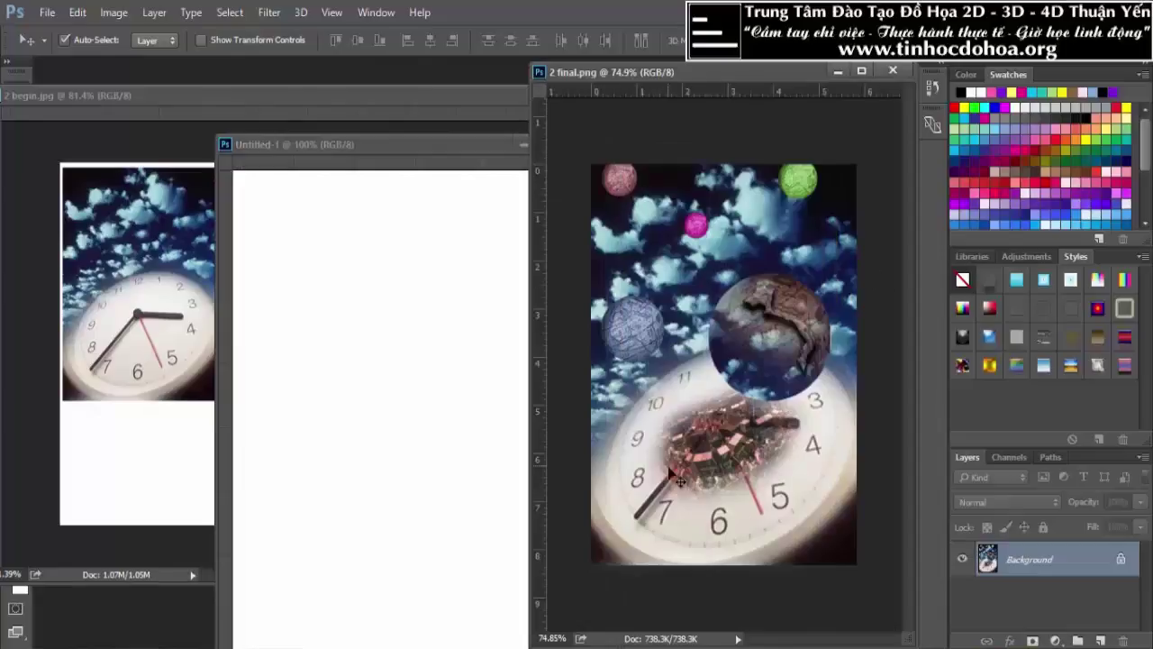
click(171, 251)
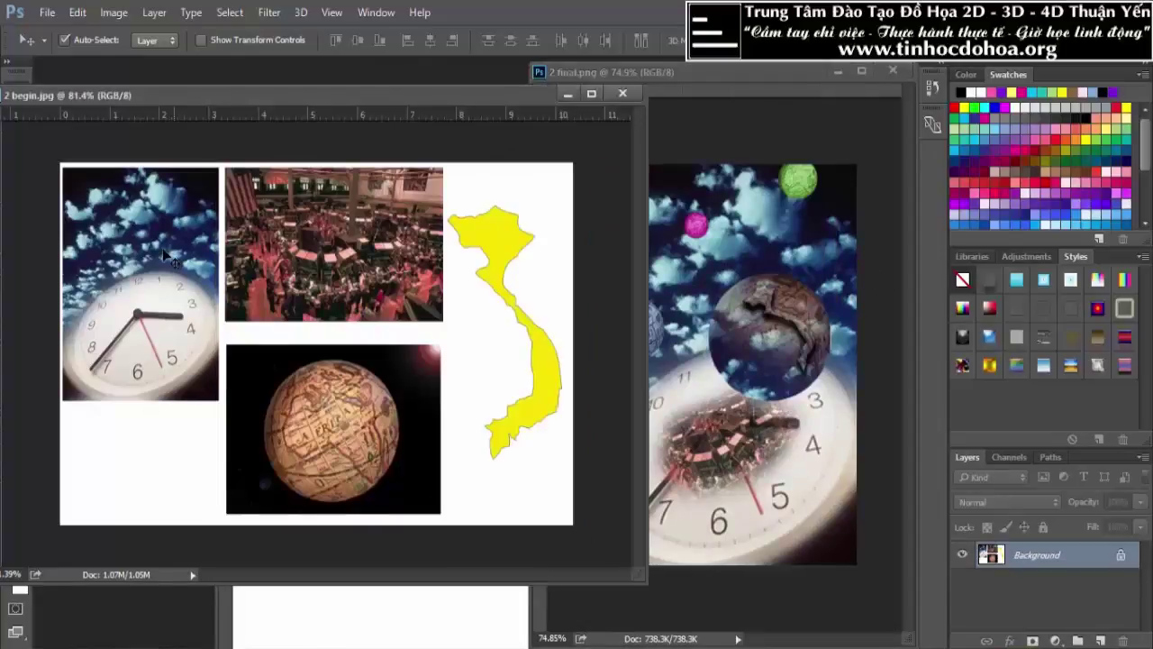
drag(376, 91, 486, 131)
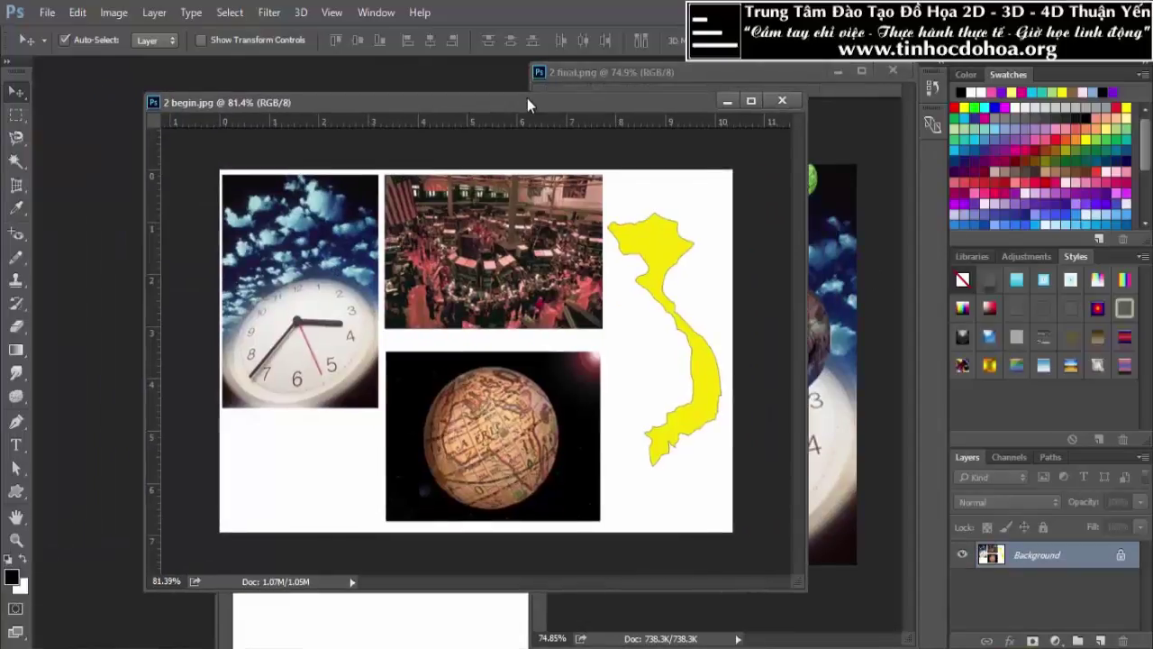
click(22, 420)
scroll(265, 195, up, 1)
Step: Trace the clock photo's four corners with a closed path and convert it to a selection
click(122, 170)
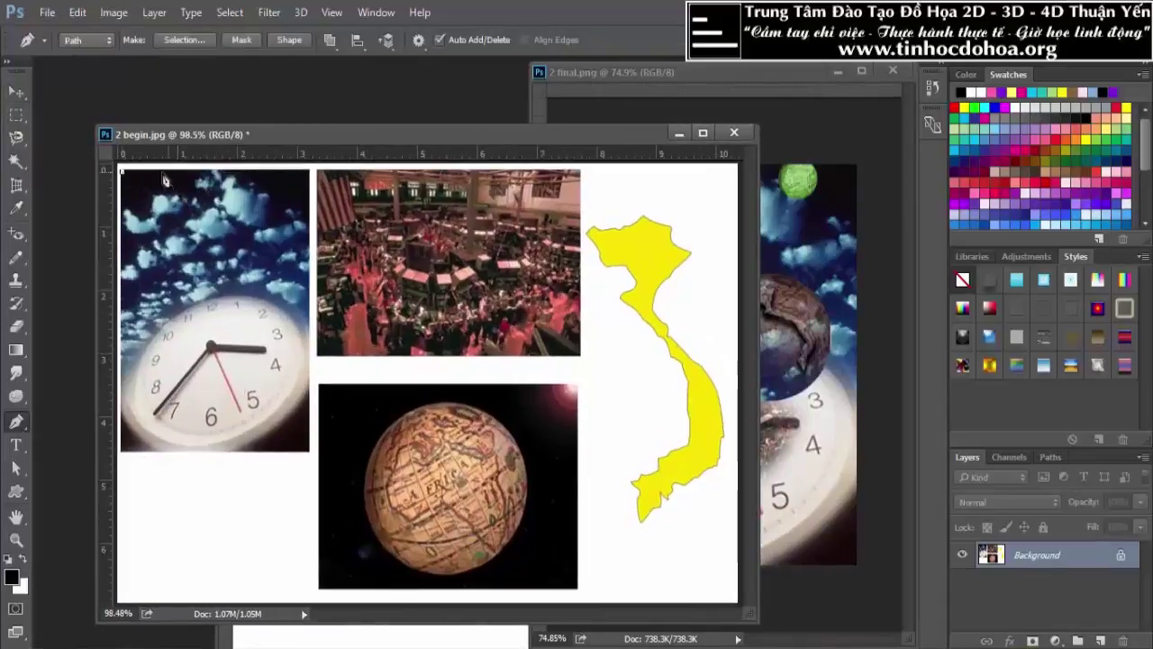
click(310, 170)
click(309, 451)
click(122, 452)
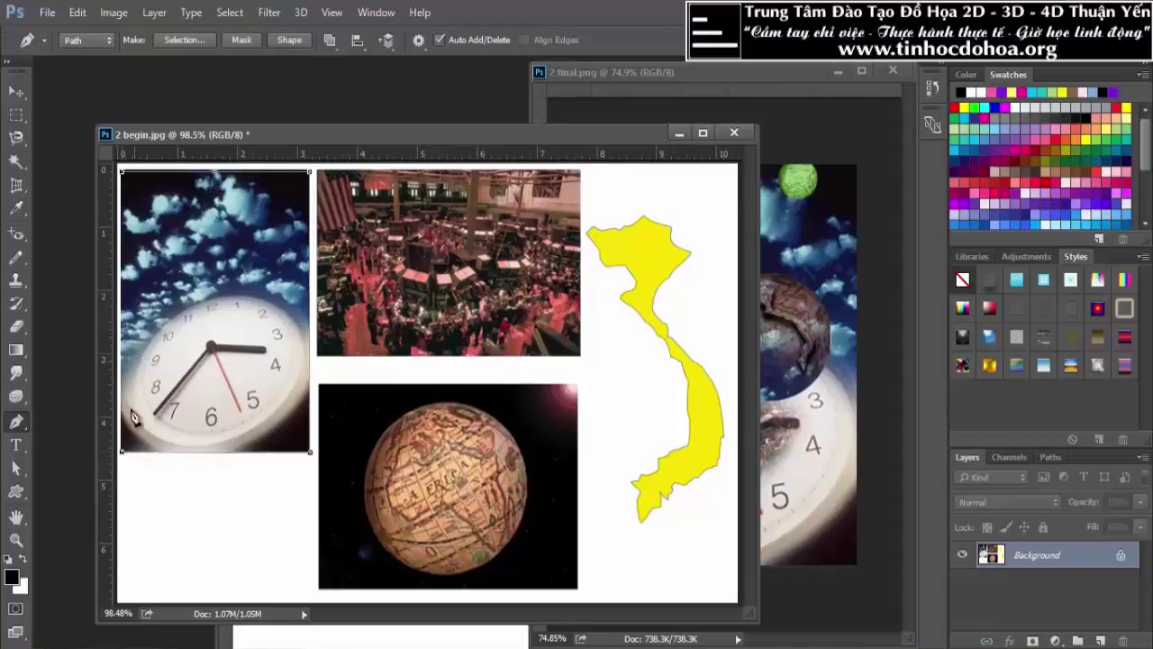
click(123, 177)
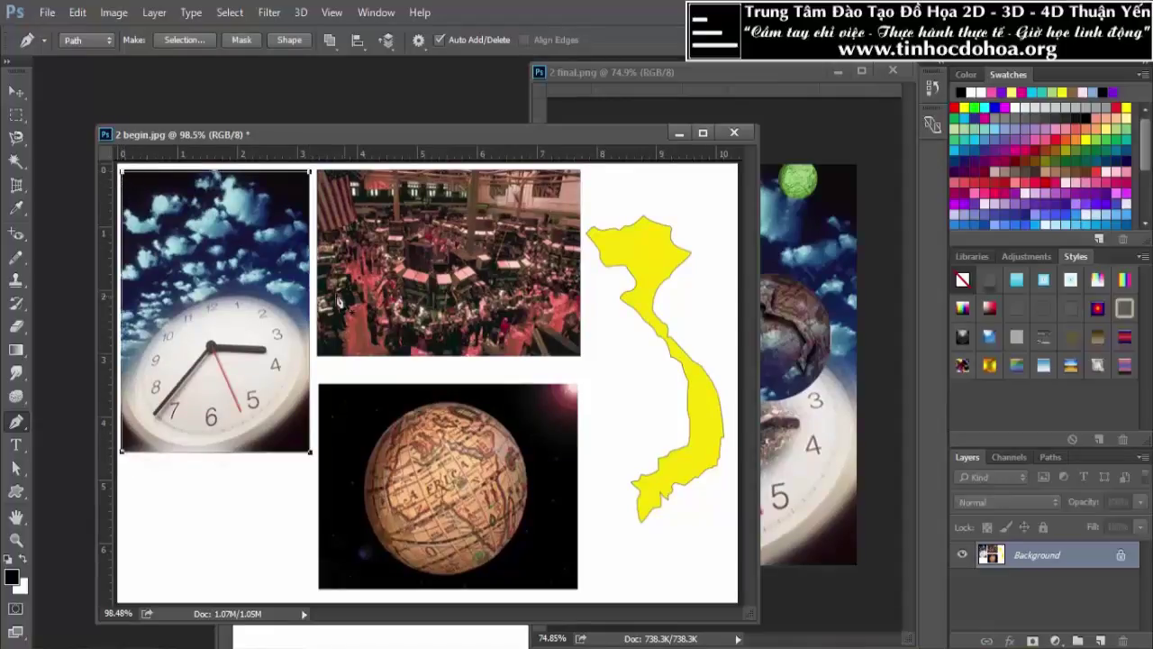
key(ctrl+Return)
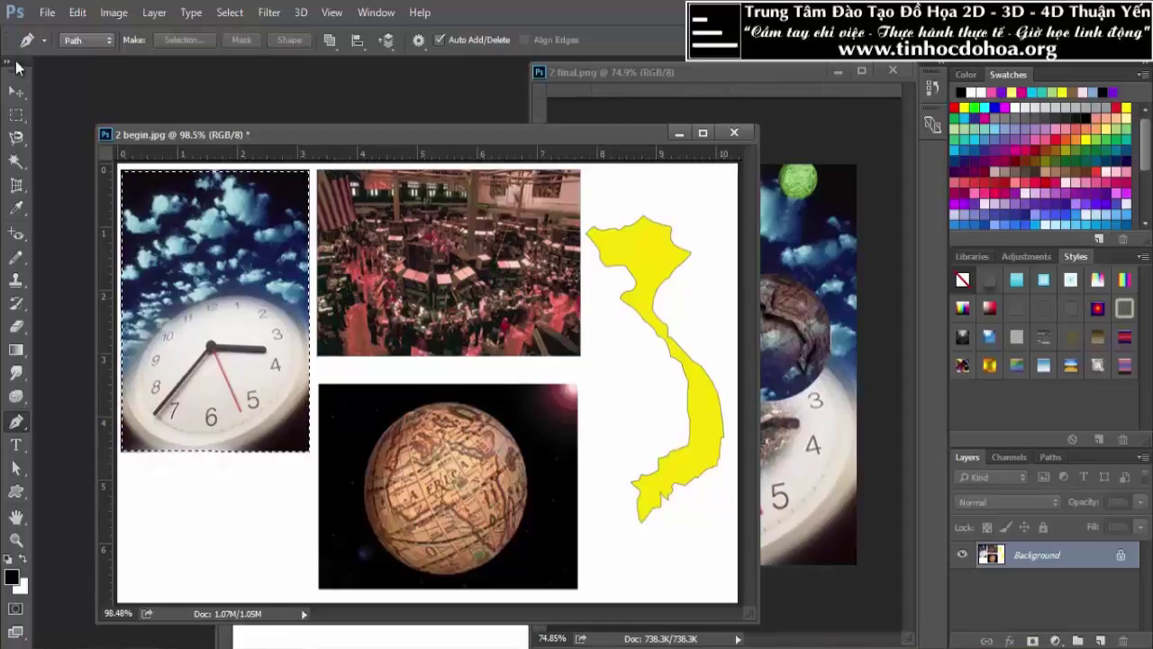
Step: Try dragging the clock selection into Untitled-1, undo it, and return to 2 begin.jpg
click(12, 93)
drag(427, 139, 339, 399)
mouse_move(201, 444)
mouse_down()
mouse_move(389, 225)
mouse_move(457, 361)
mouse_up()
key(ctrl+0)
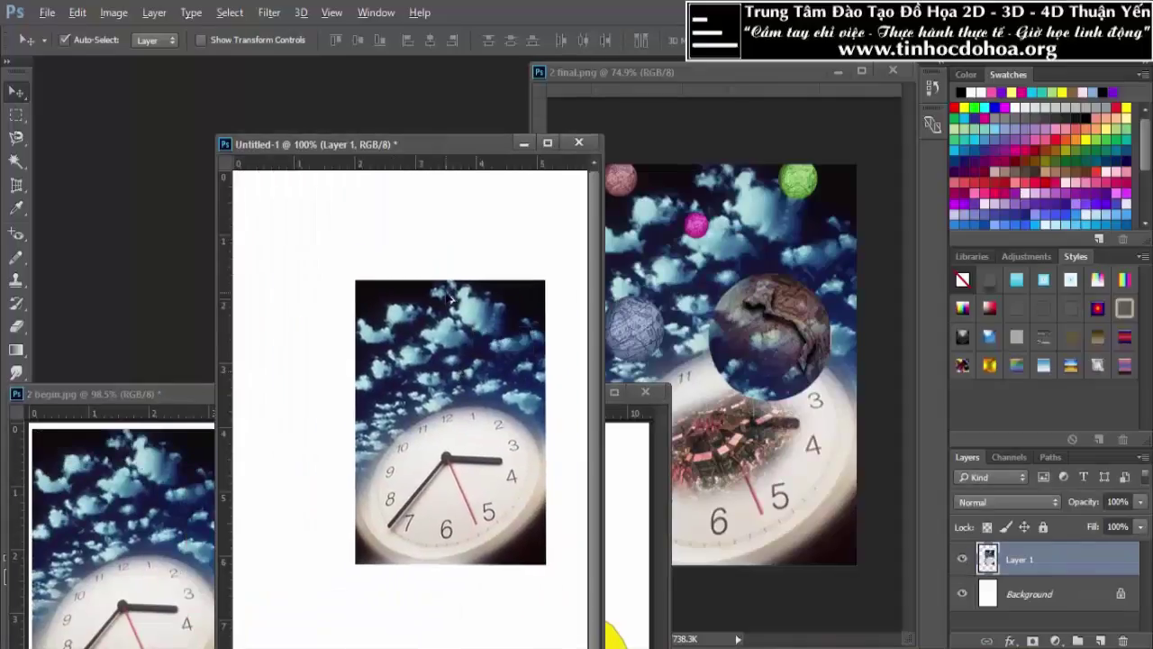
key(Delete)
click(152, 453)
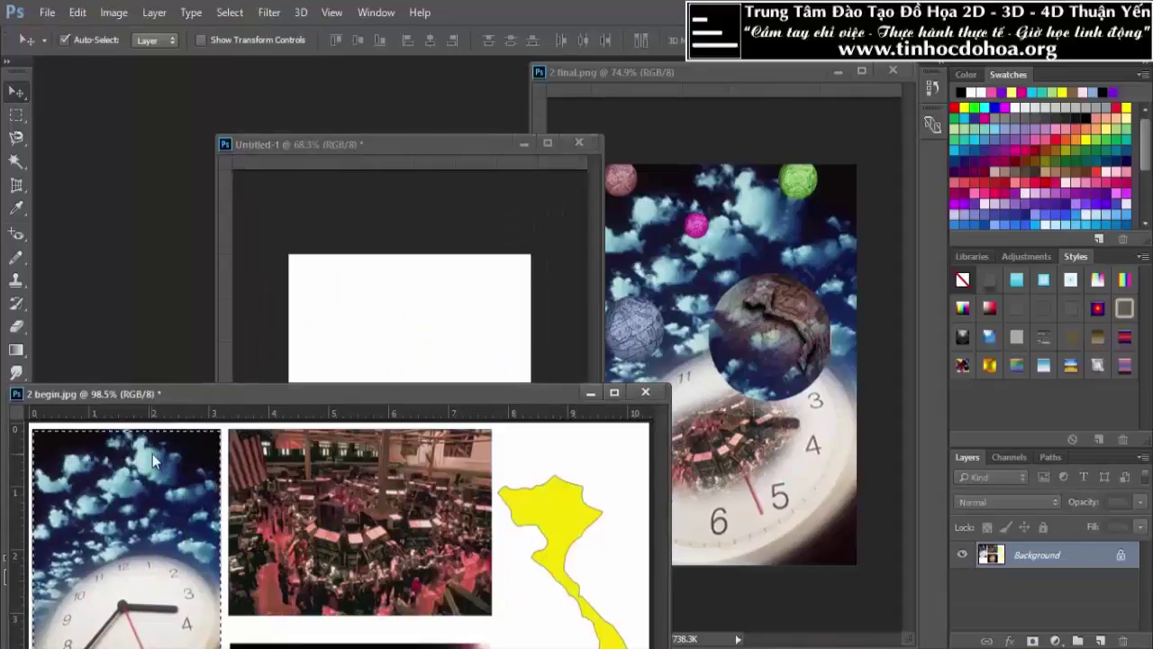
Step: Marquee a rectangle around the clock photo and drag it into Untitled-1 as Layer 1
drag(347, 393, 519, 144)
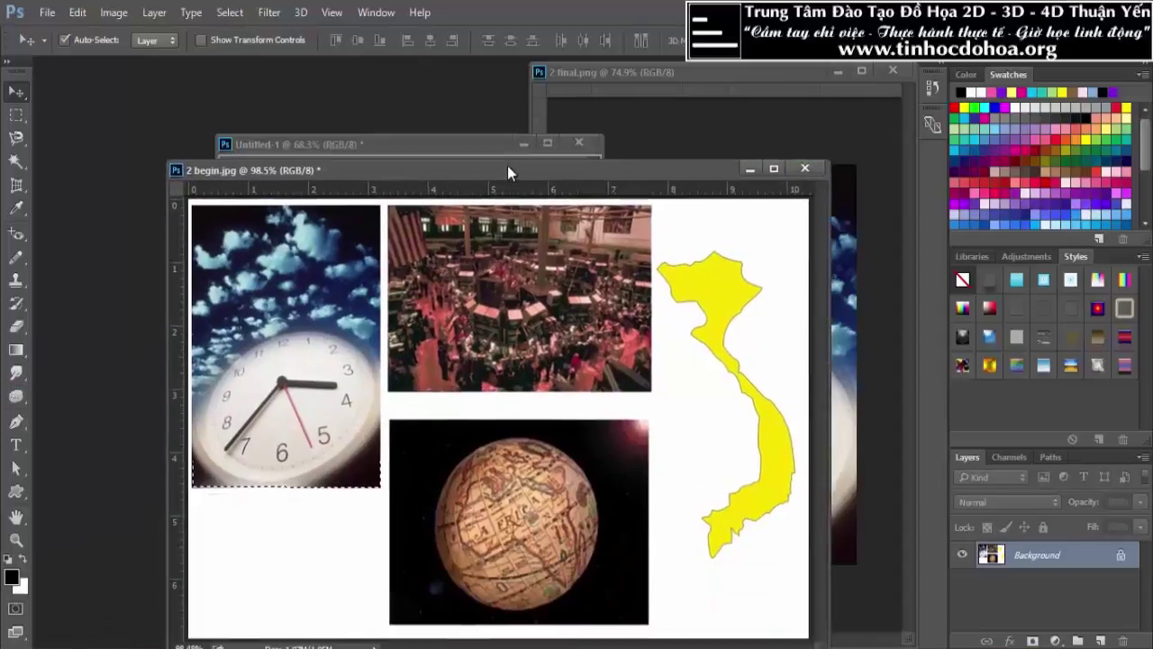
key(ctrl+0)
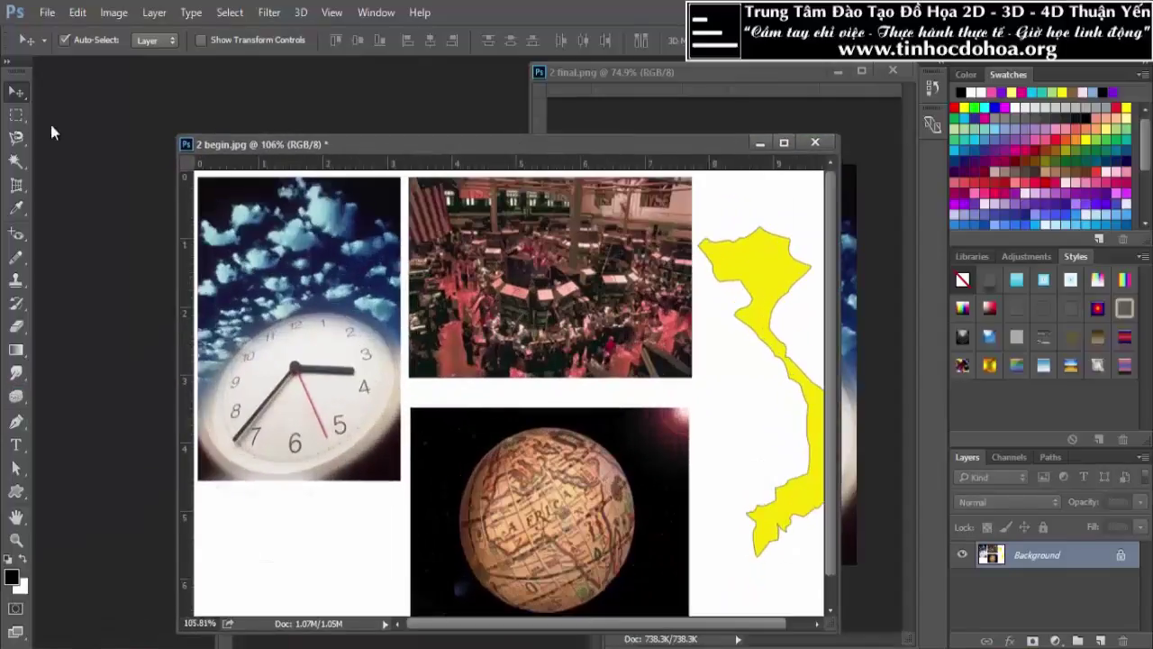
click(16, 115)
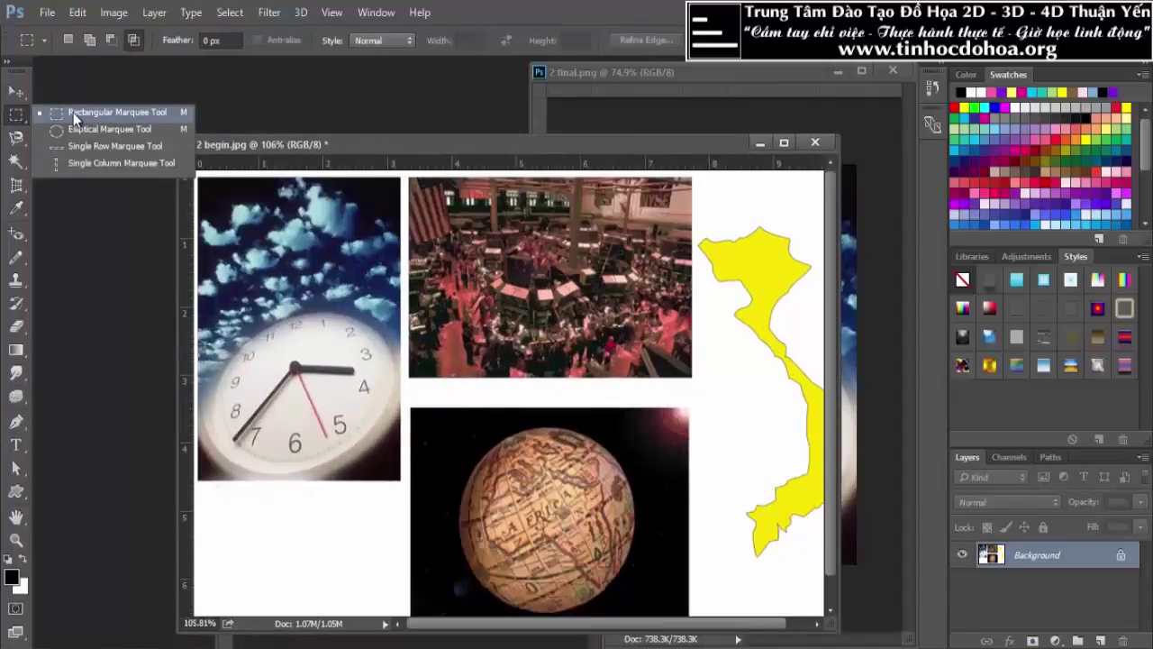
click(73, 112)
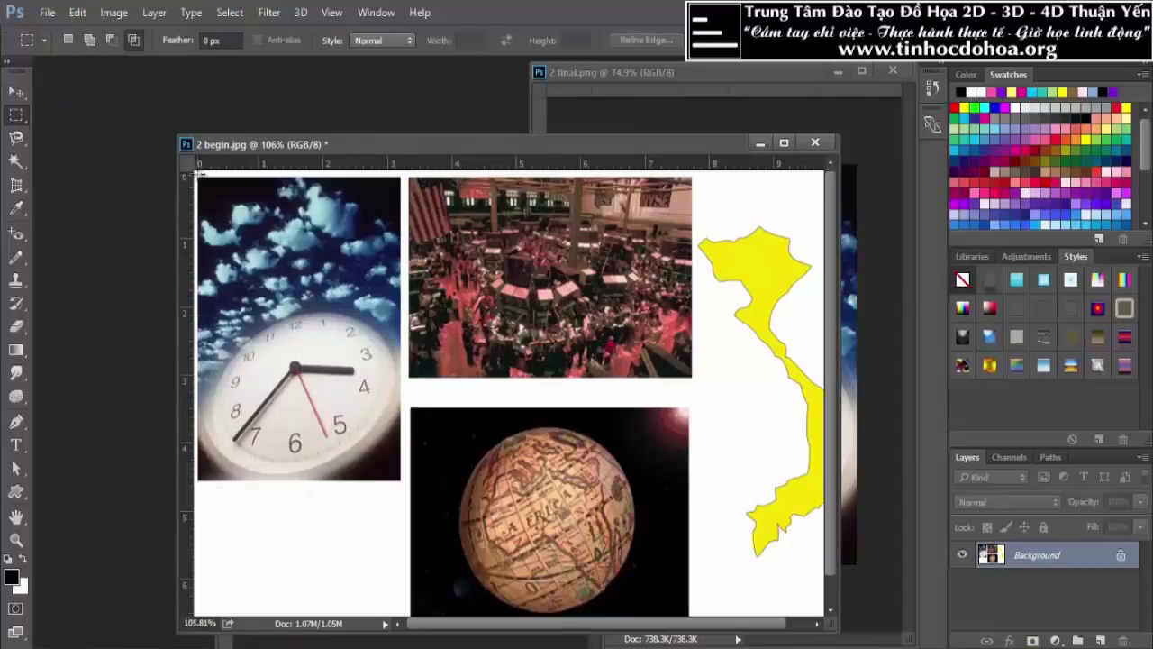
drag(197, 176, 403, 482)
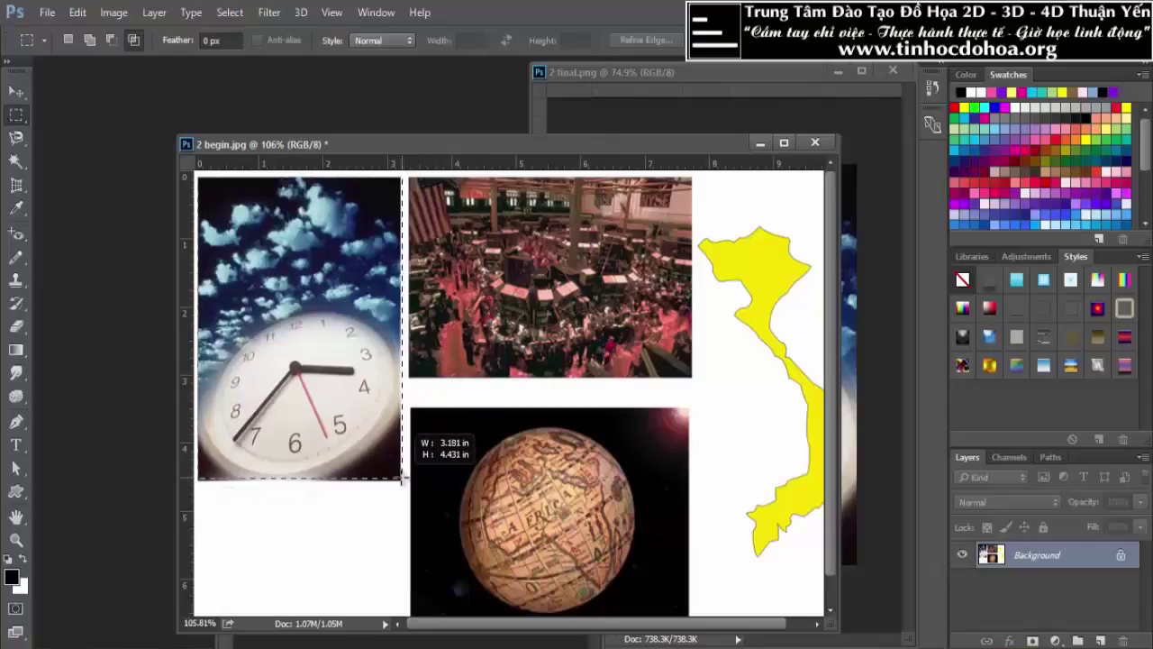
drag(403, 482, 400, 480)
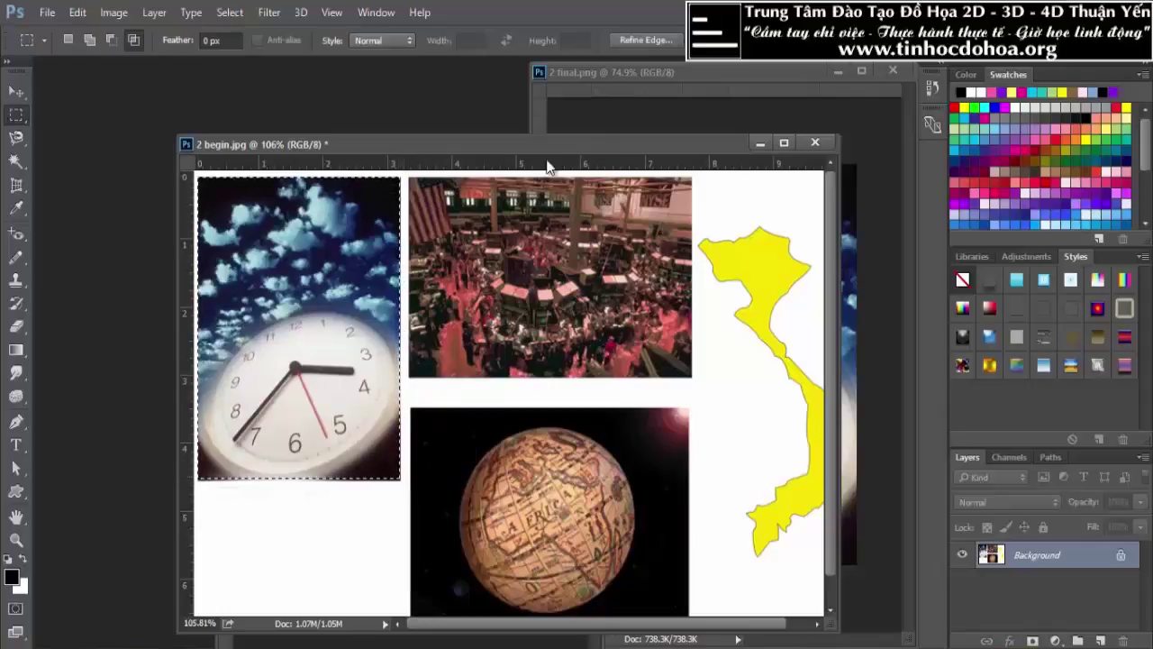
drag(504, 144, 303, 236)
click(16, 91)
mouse_move(77, 275)
mouse_down()
mouse_move(415, 207)
mouse_move(436, 445)
mouse_up()
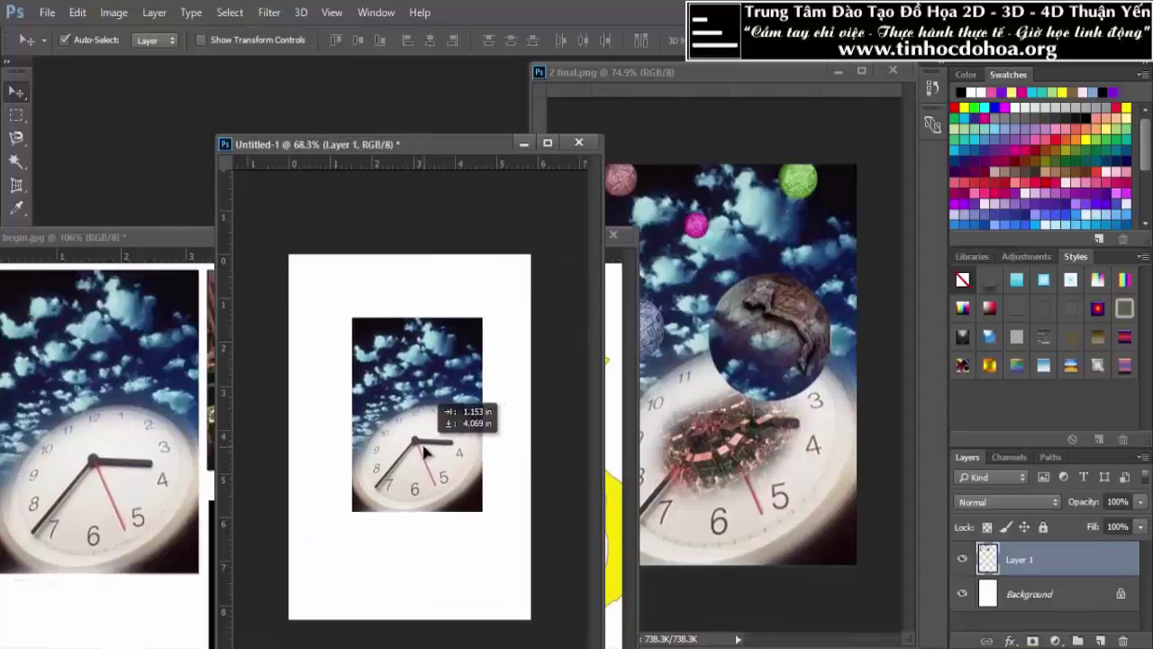
Step: Centre the clock photo on the Untitled-1 canvas, comparing against 2 final.png
drag(435, 445, 415, 452)
click(707, 293)
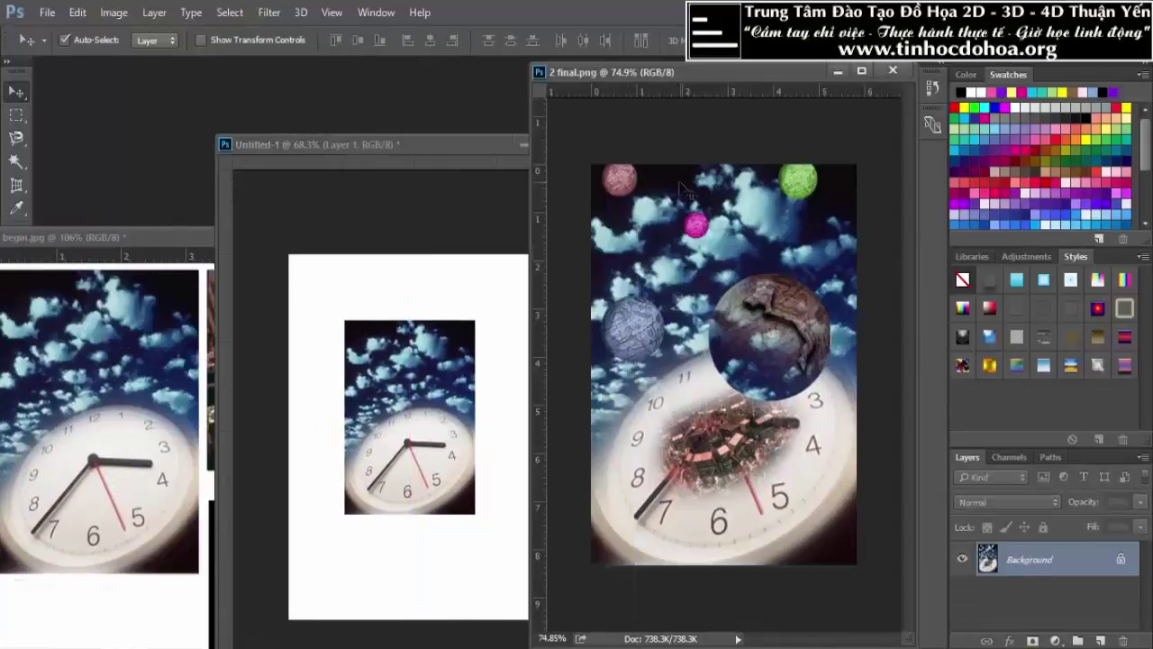
click(436, 338)
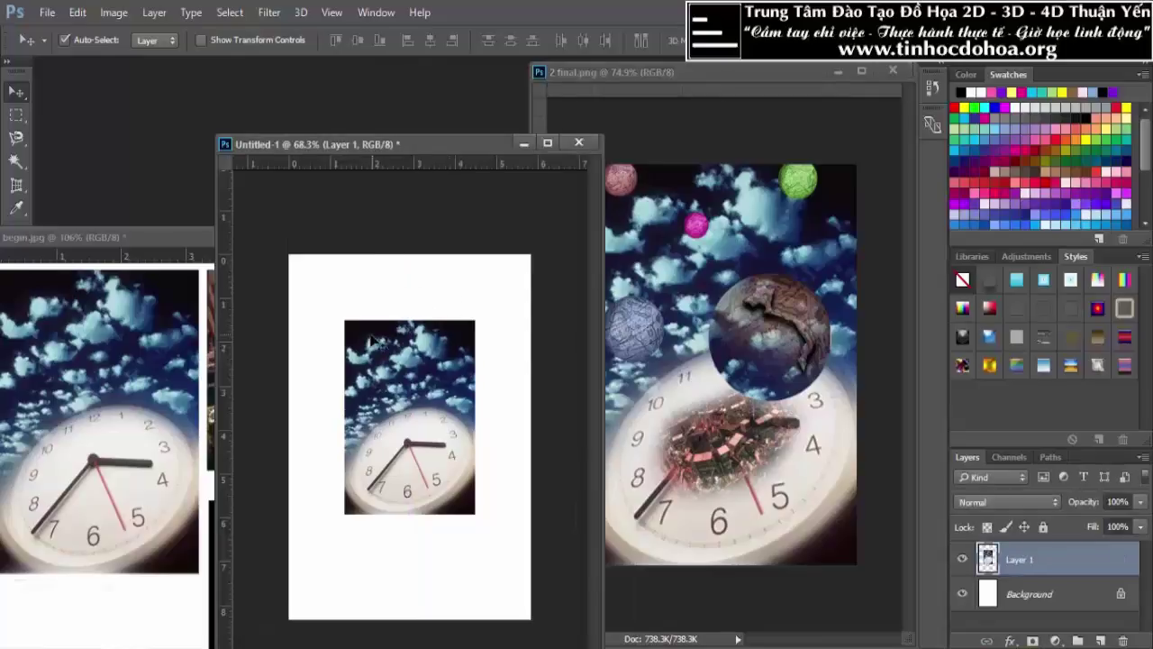
key(ctrl)
Step: Free Transform the clock layer to about 192% so it covers the entire canvas
key(ctrl+t)
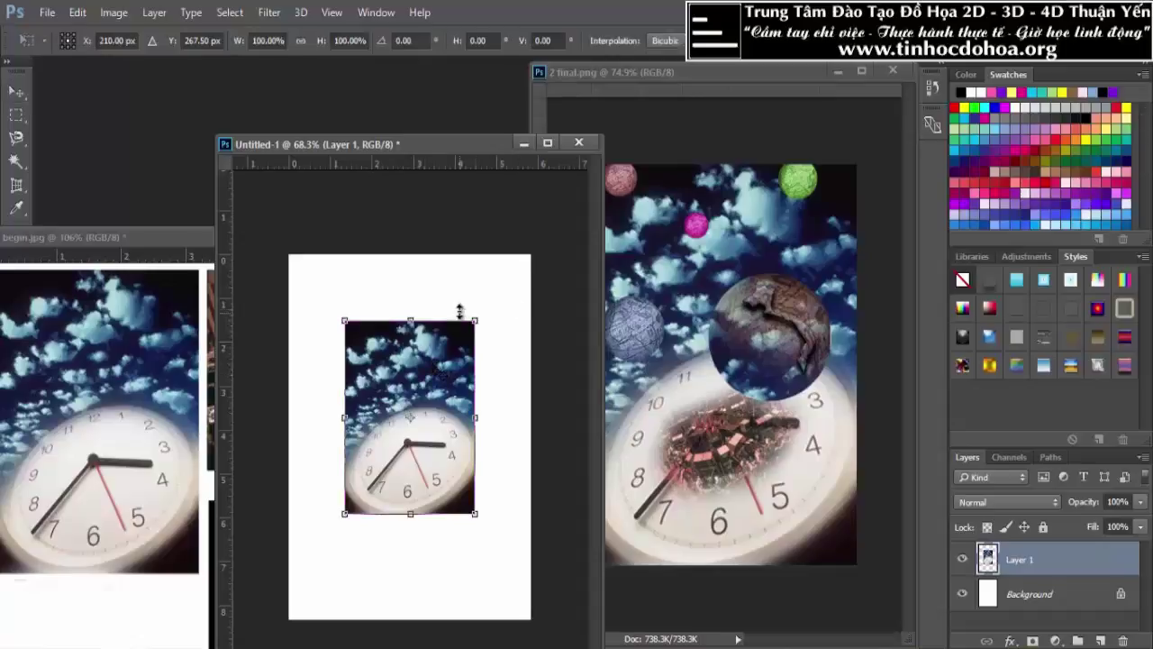
mouse_move(409, 322)
mouse_down()
mouse_move(391, 406)
mouse_move(420, 239)
mouse_up()
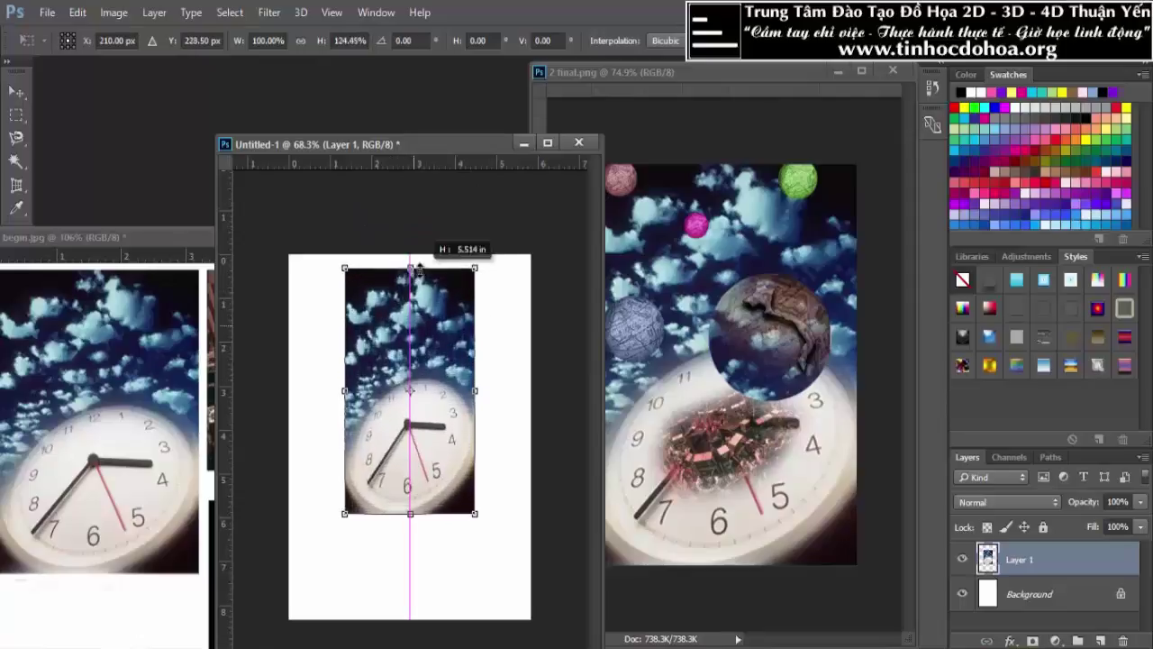
mouse_move(423, 274)
mouse_down()
mouse_move(435, 373)
mouse_move(437, 305)
mouse_move(414, 296)
mouse_move(411, 93)
mouse_move(418, 386)
mouse_move(417, 108)
mouse_move(422, 382)
mouse_move(419, 296)
mouse_up()
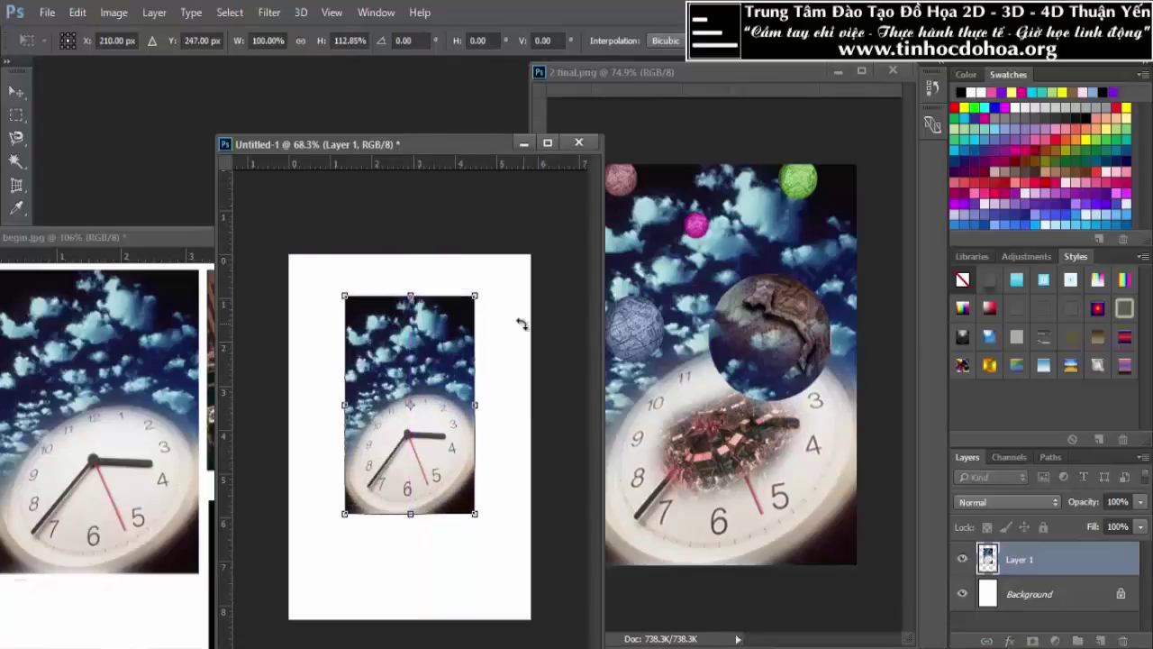
key(ctrl+z)
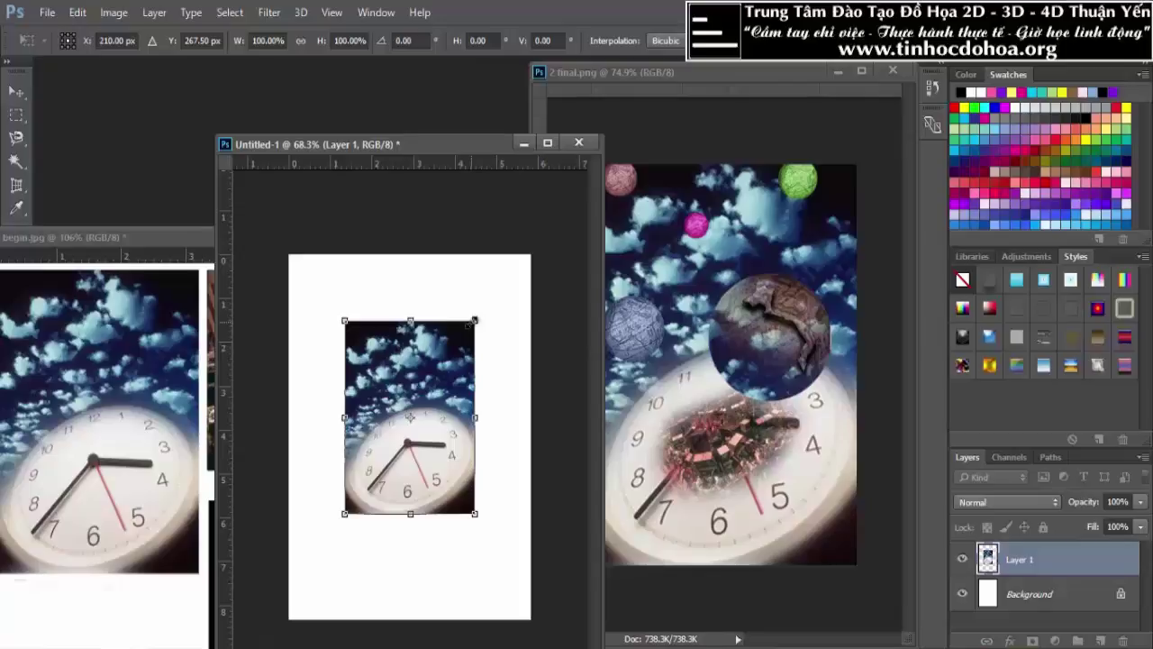
drag(475, 319, 528, 180)
drag(487, 239, 487, 328)
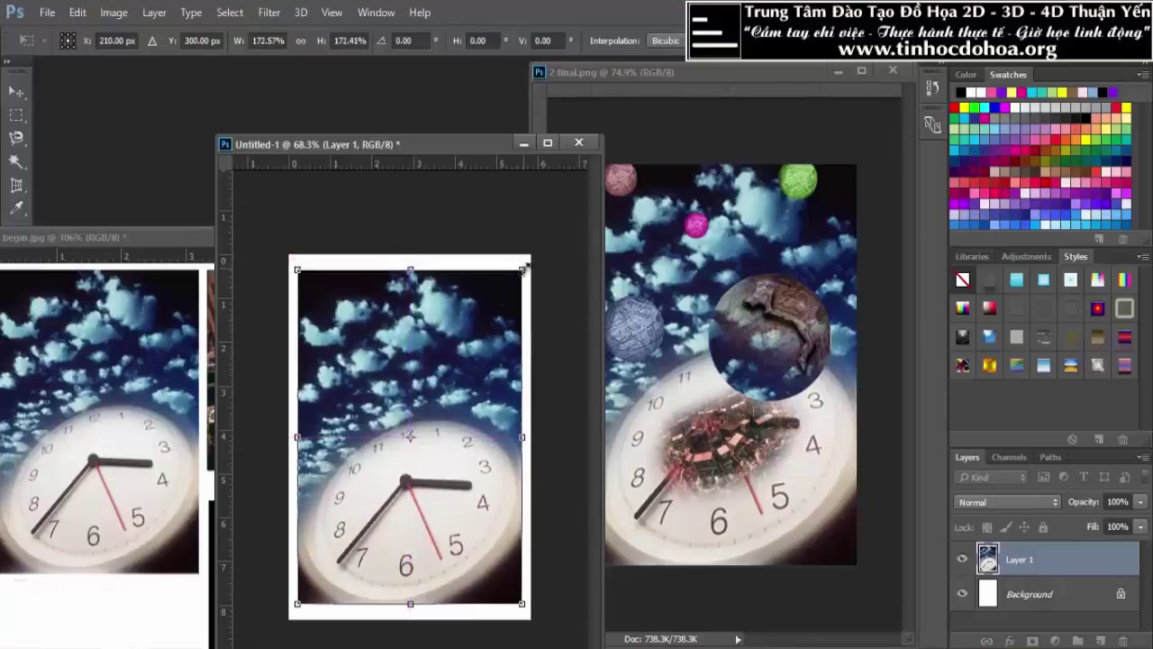
mouse_move(526, 266)
mouse_down()
mouse_move(559, 251)
mouse_move(551, 257)
mouse_up()
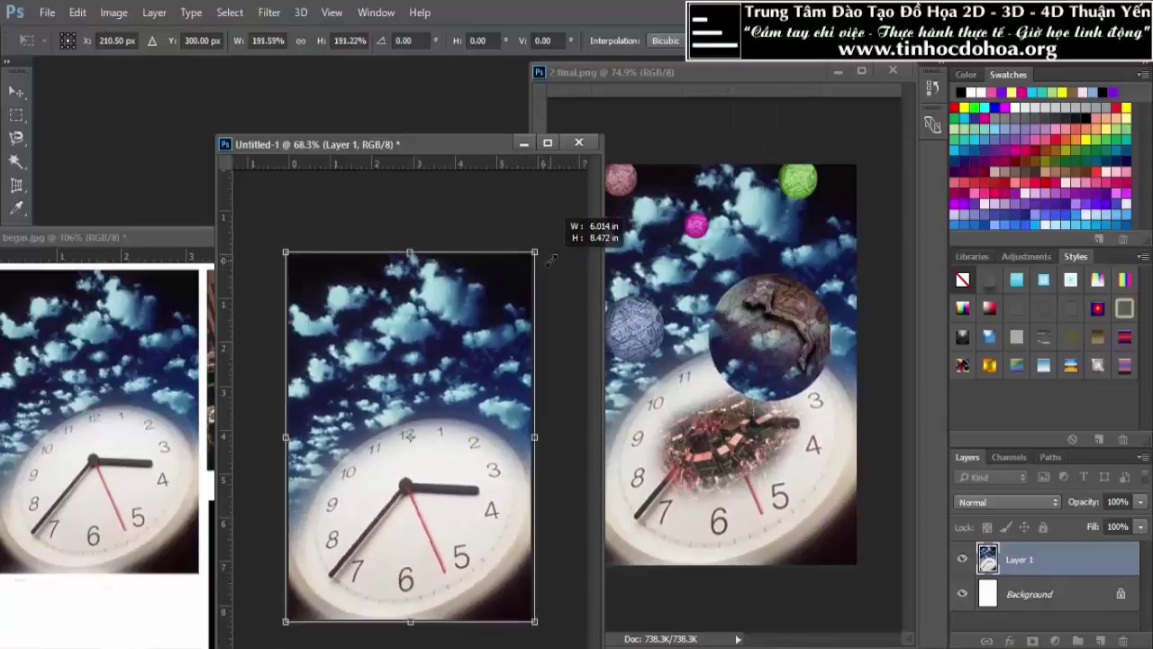
key(Return)
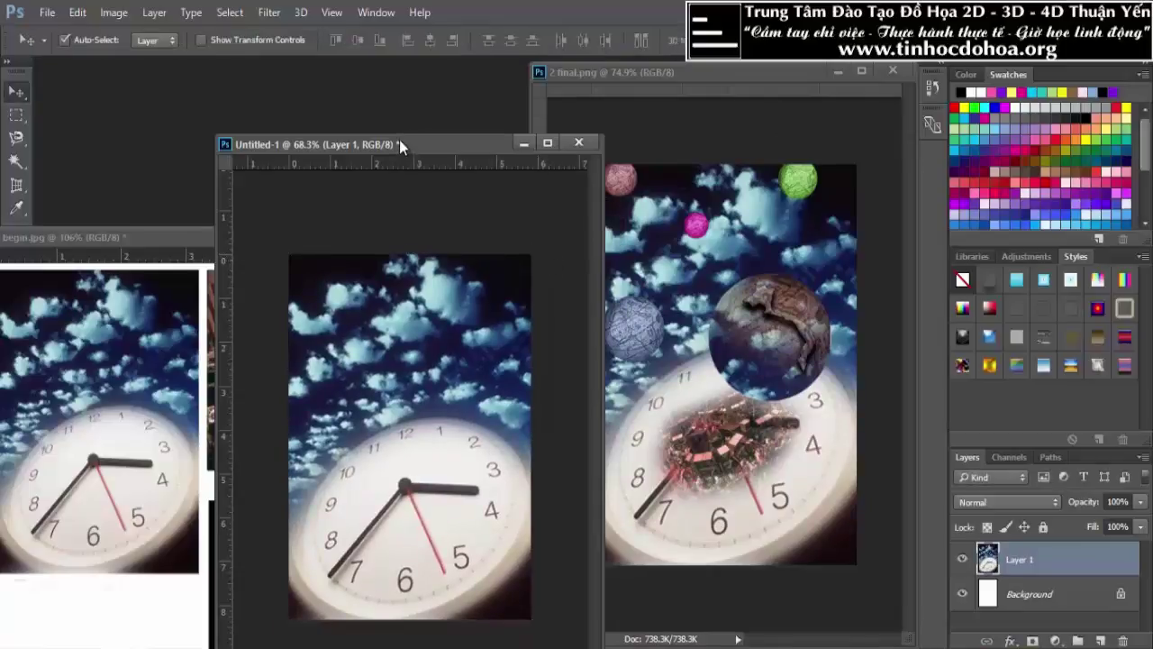
Step: Arrange the Untitled-1, 2 begin.jpg and 2 final.png windows to see the trading-floor photo
drag(399, 142, 468, 119)
click(218, 236)
mouse_move(397, 115)
mouse_down()
mouse_move(606, 174)
mouse_move(476, 115)
mouse_move(375, 138)
mouse_up()
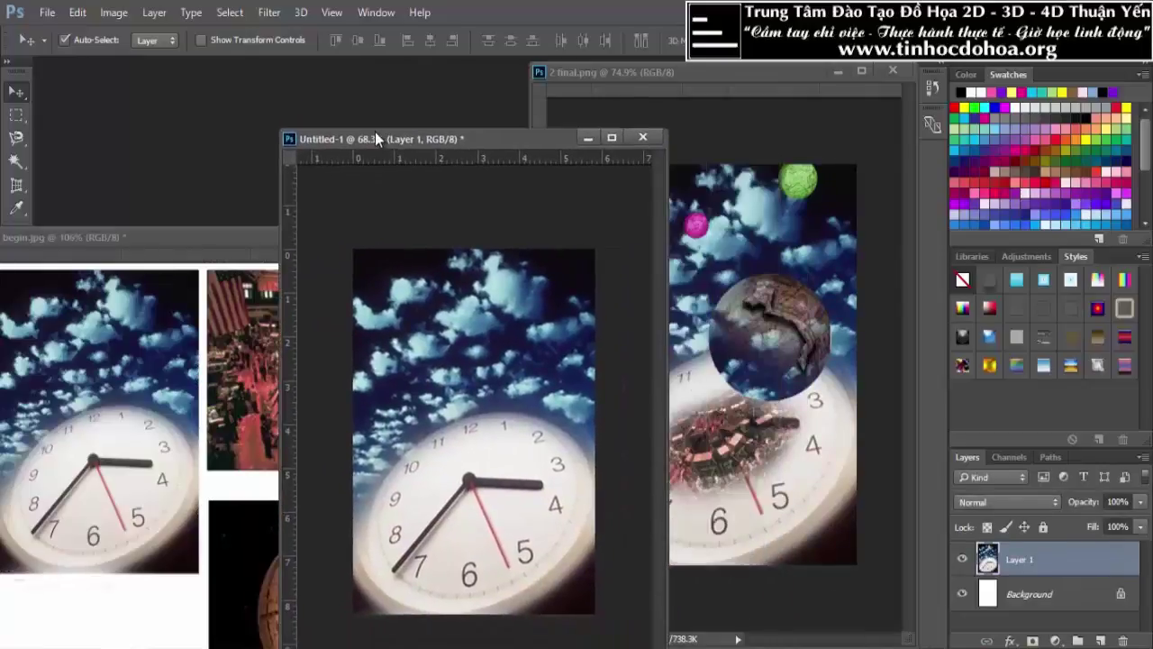
mouse_move(233, 241)
mouse_down()
mouse_move(366, 163)
mouse_move(319, 242)
mouse_up()
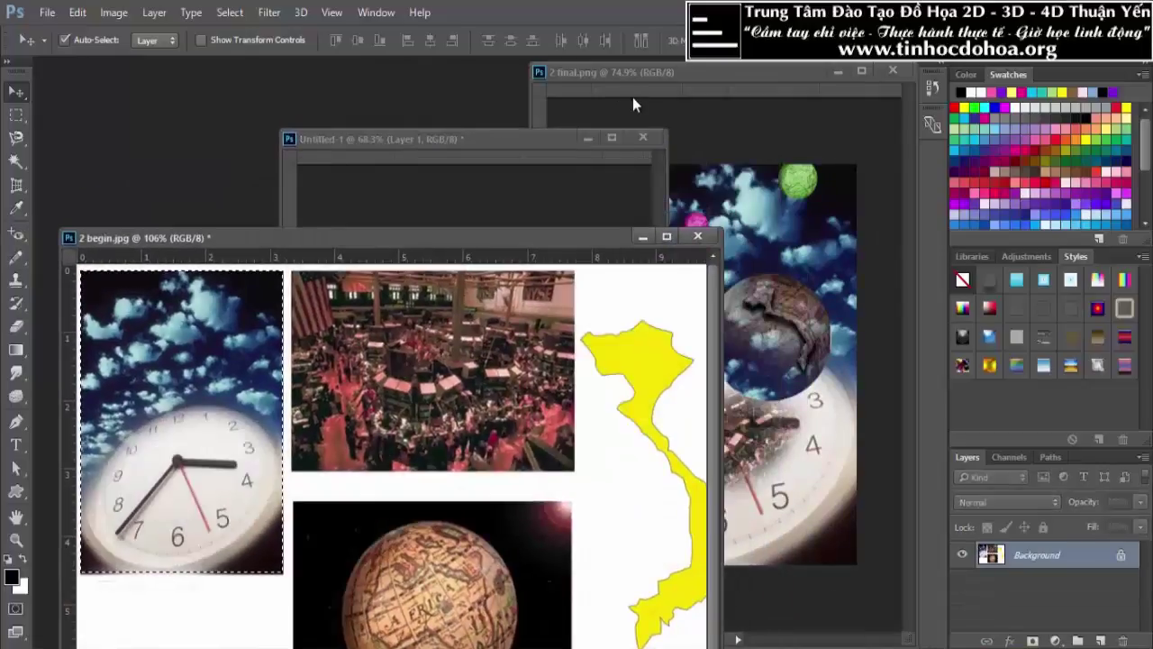
click(632, 97)
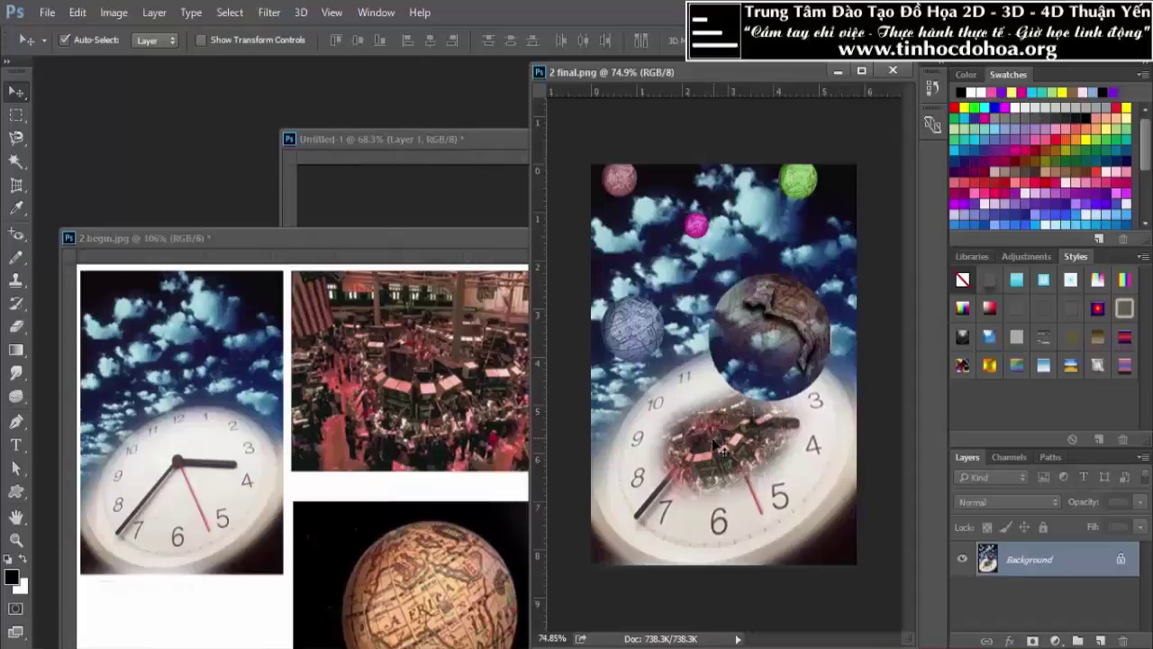
click(505, 364)
scroll(450, 387, up, 2)
scroll(432, 406, up, 2)
scroll(420, 427, down, 2)
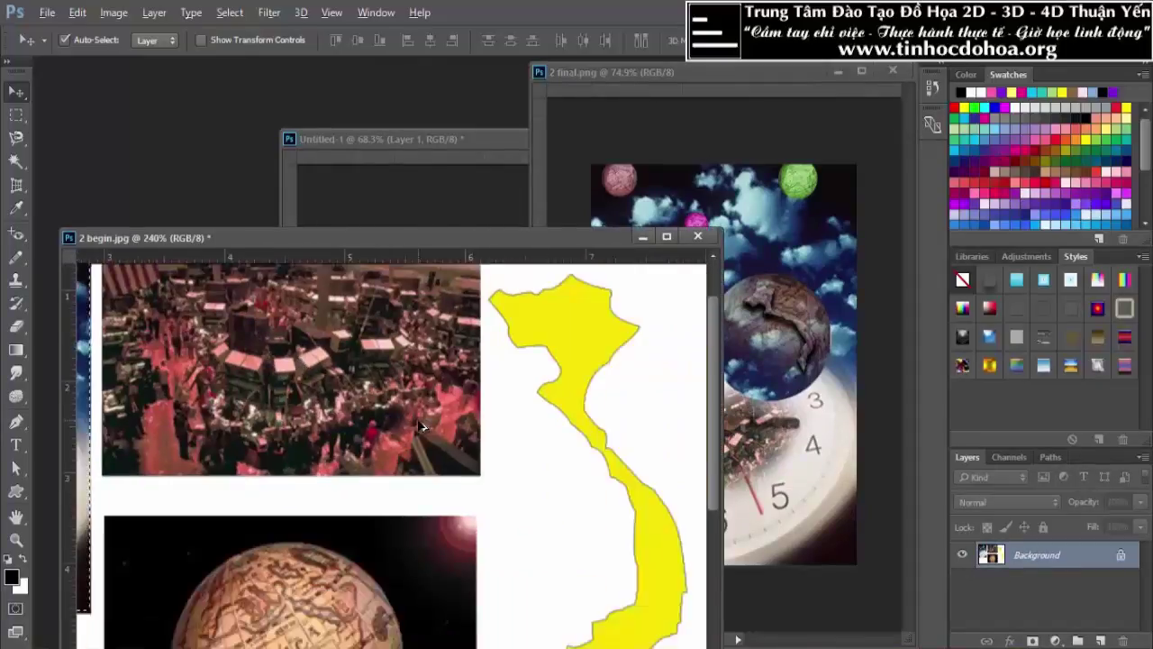
scroll(420, 427, down, 3)
mouse_move(571, 249)
mouse_down()
mouse_move(327, 265)
mouse_move(368, 202)
mouse_move(631, 189)
mouse_move(582, 188)
mouse_up()
Step: Select an oval area of the trading-floor photo with the Elliptical Marquee
drag(16, 115, 74, 133)
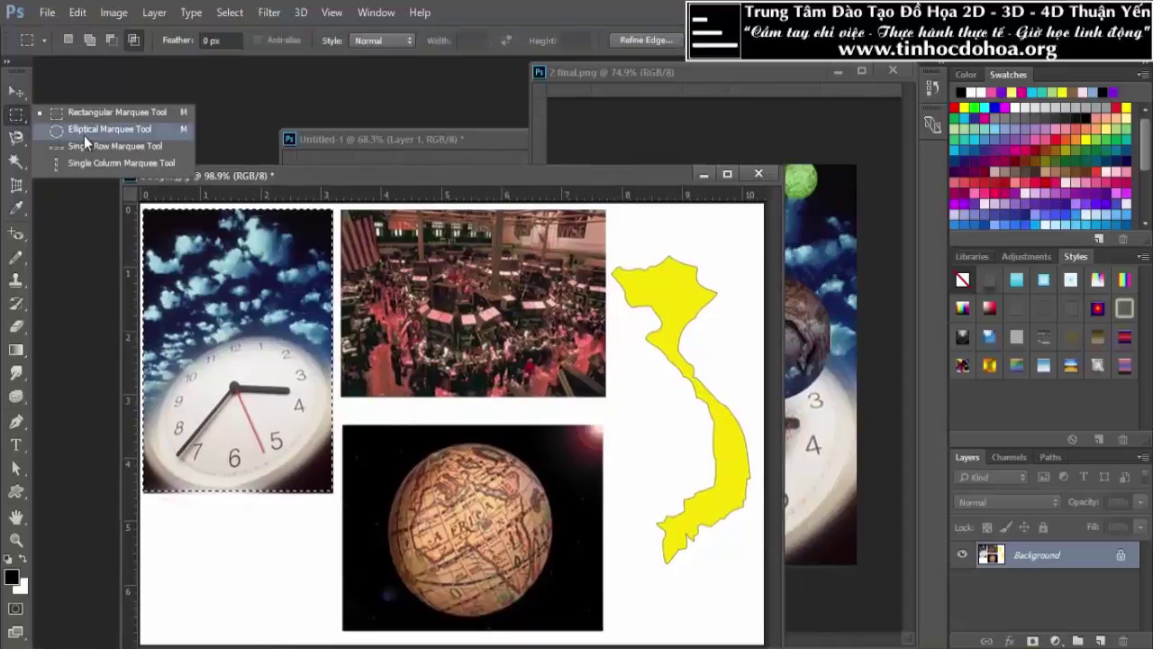
click(83, 135)
scroll(451, 440, down, 2)
scroll(410, 274, up, 2)
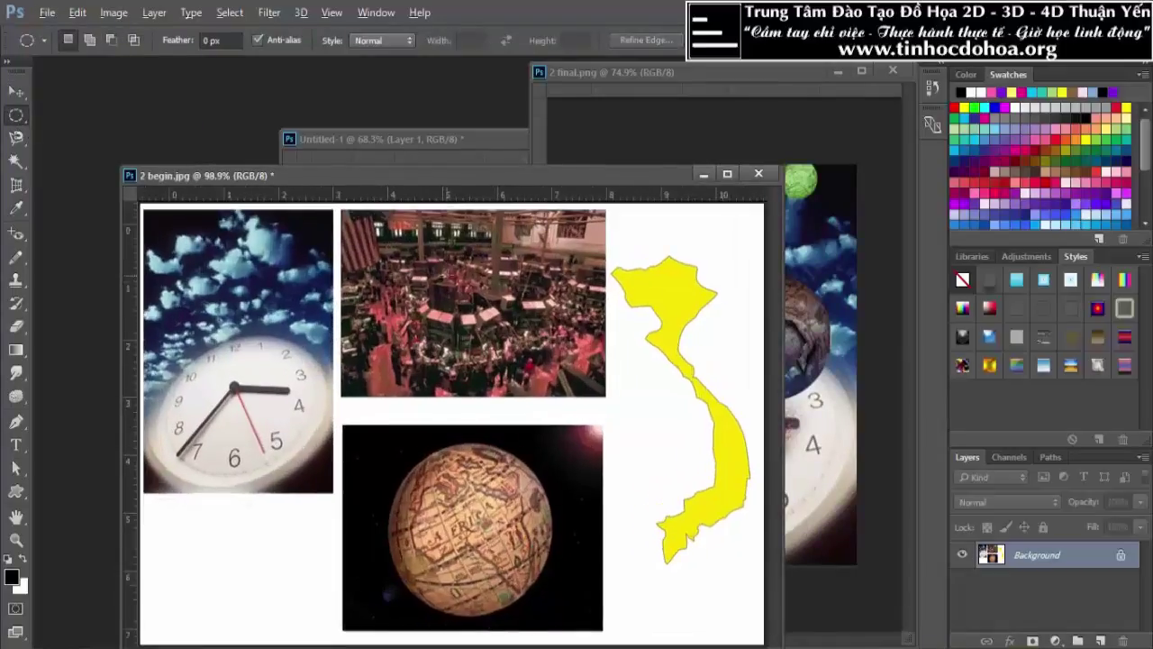
drag(405, 240, 553, 383)
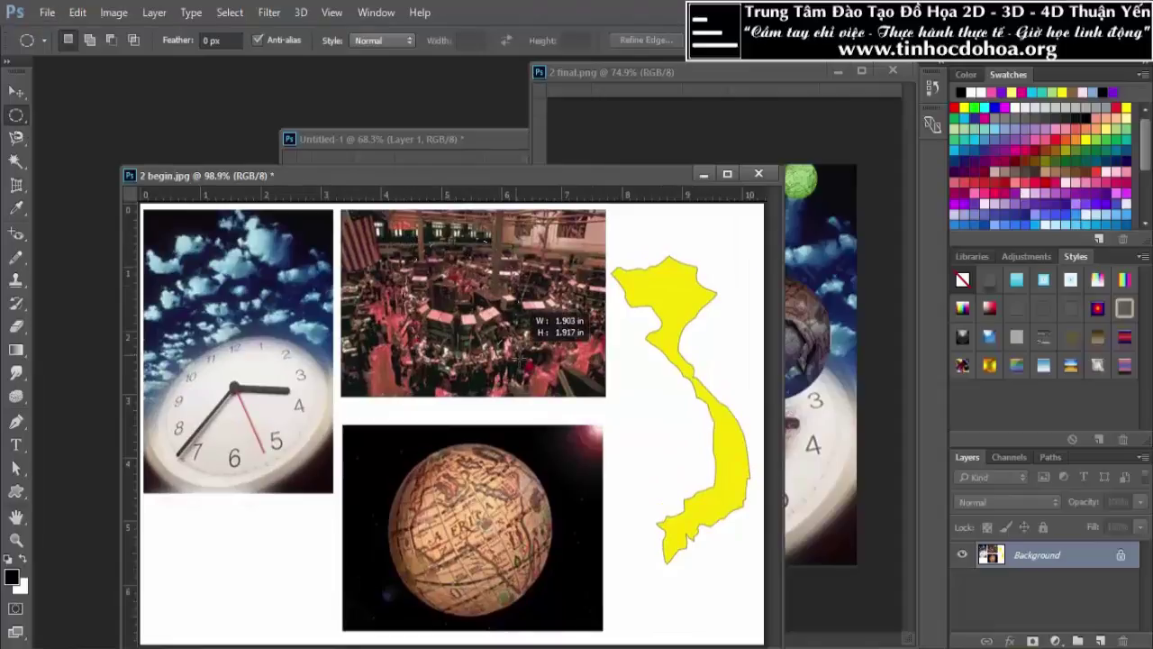
drag(564, 384, 581, 385)
Step: Drag the oval into Untitled-1 as Layer 2 and tilt it over the clock face
click(14, 94)
mouse_move(439, 179)
mouse_down()
mouse_move(279, 403)
mouse_move(62, 241)
mouse_up()
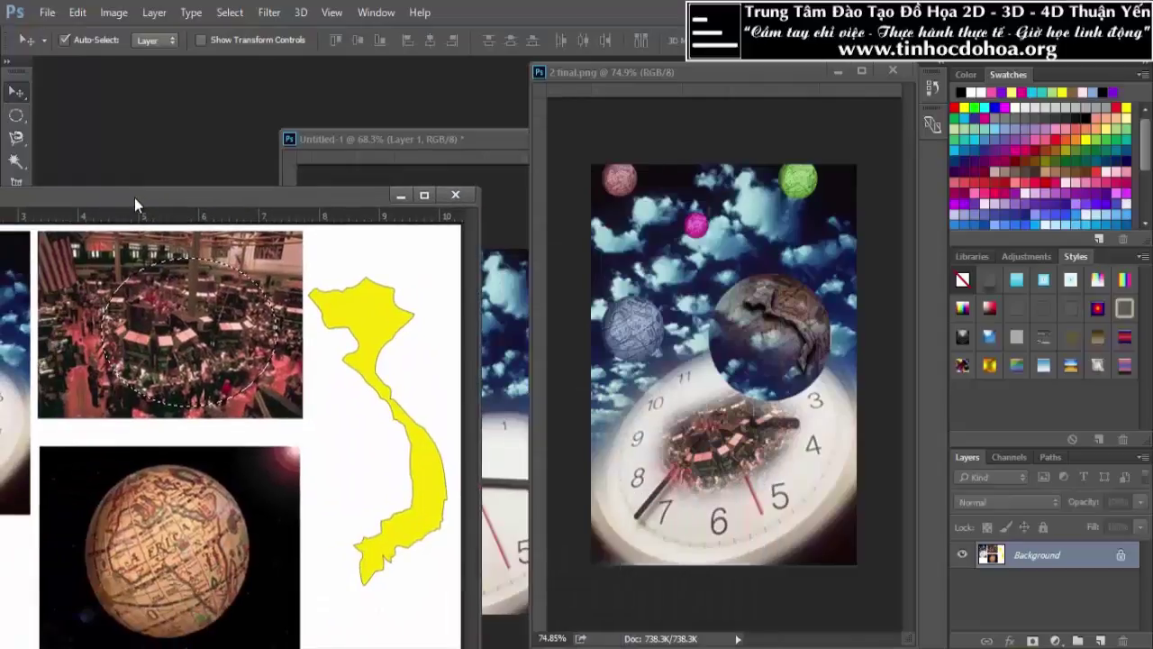
mouse_move(149, 369)
mouse_down()
mouse_move(448, 330)
mouse_move(480, 500)
mouse_up()
key(ctrl+t)
mouse_move(567, 501)
mouse_down()
mouse_move(546, 450)
mouse_move(565, 458)
mouse_up()
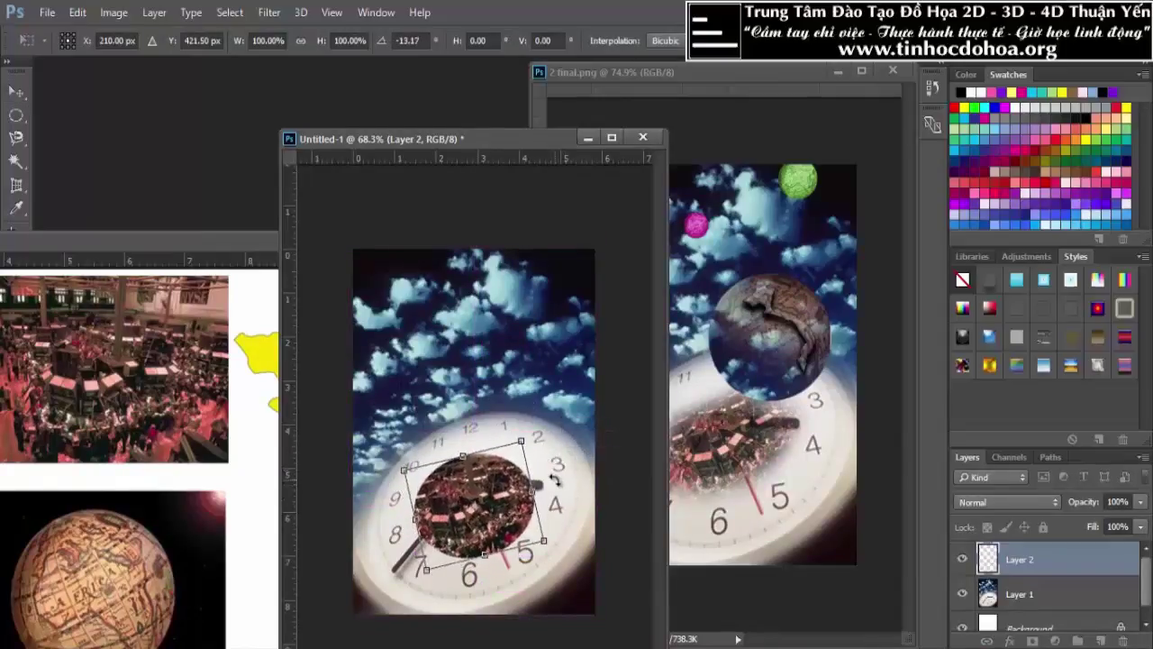
key(Return)
Step: Rearrange the document windows, compare with the reference, and make Untitled-1 active
drag(448, 133, 688, 127)
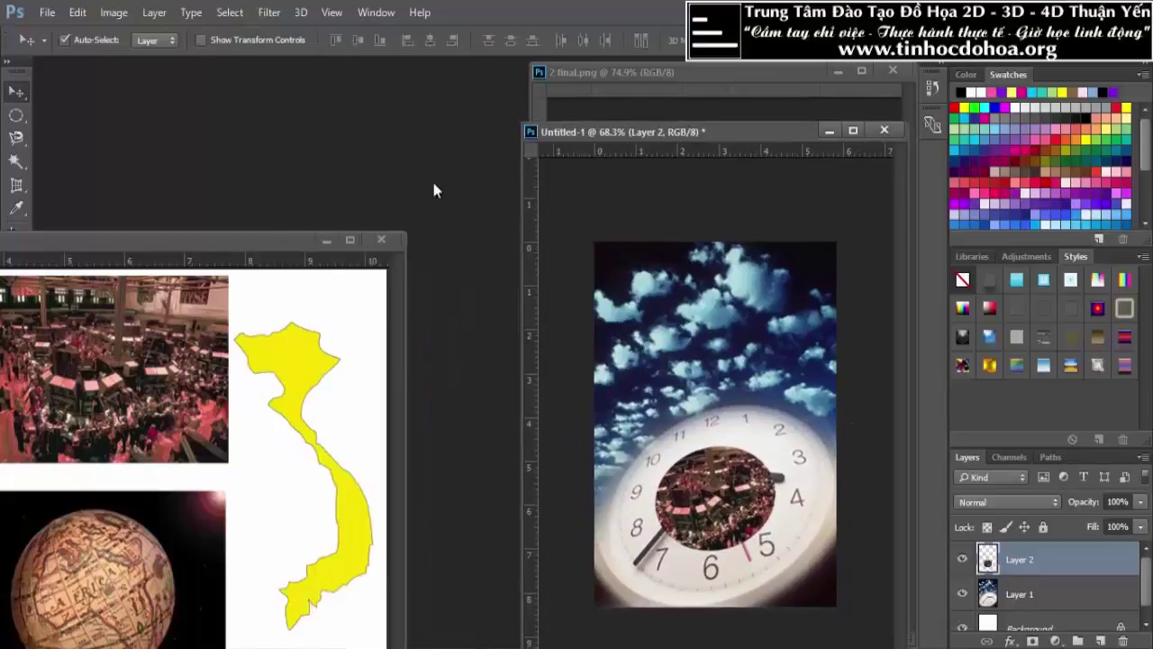
drag(226, 171, 527, 132)
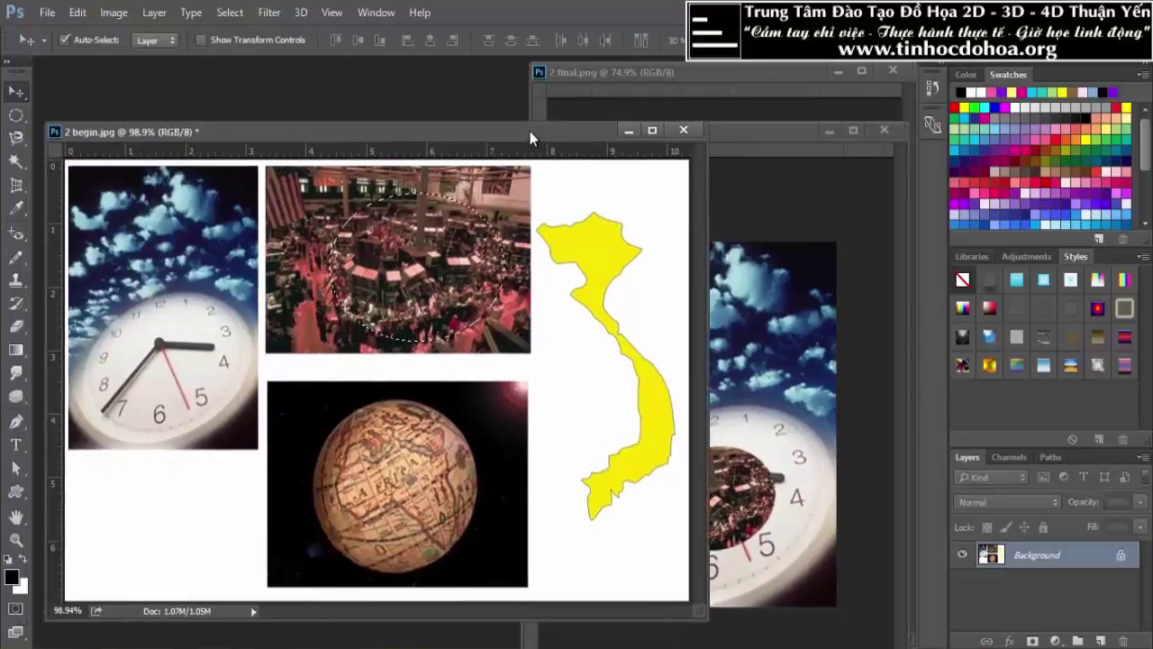
click(758, 155)
drag(687, 128, 355, 121)
click(760, 441)
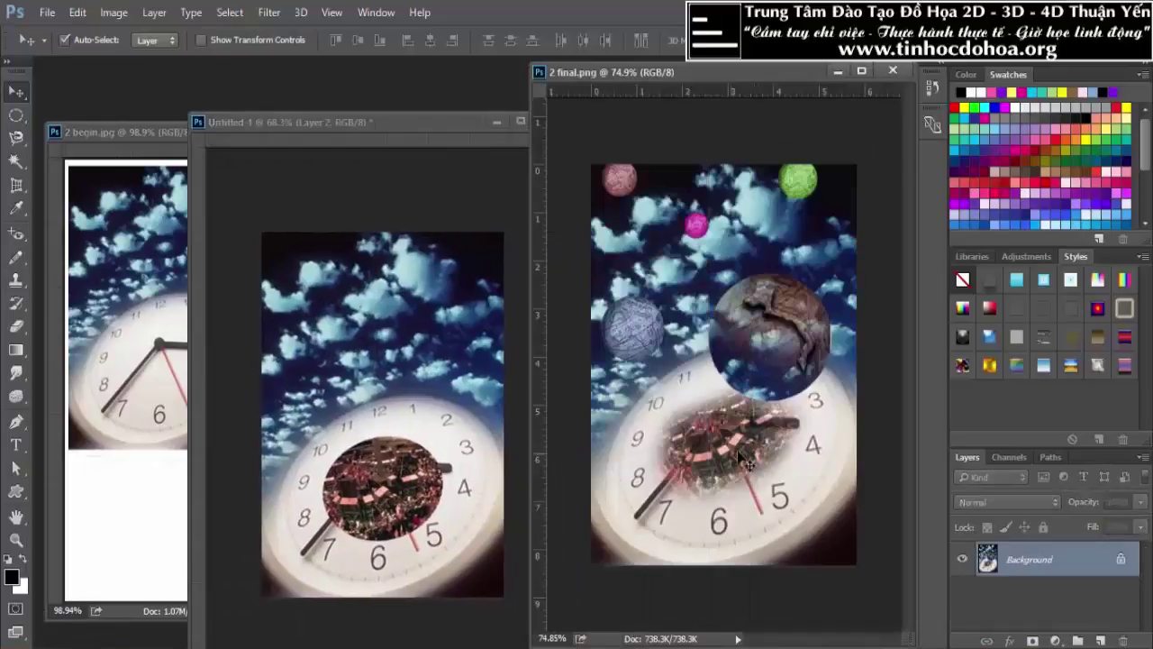
click(371, 461)
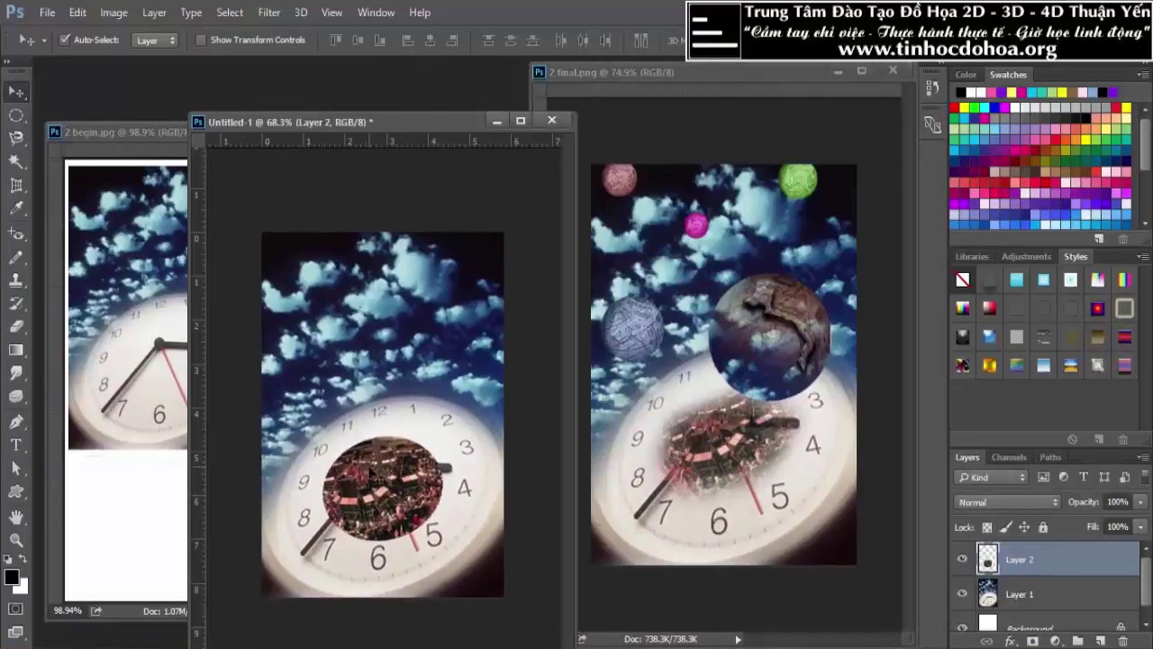
scroll(376, 469, up, 2)
scroll(379, 475, up, 3)
scroll(377, 397, down, 3)
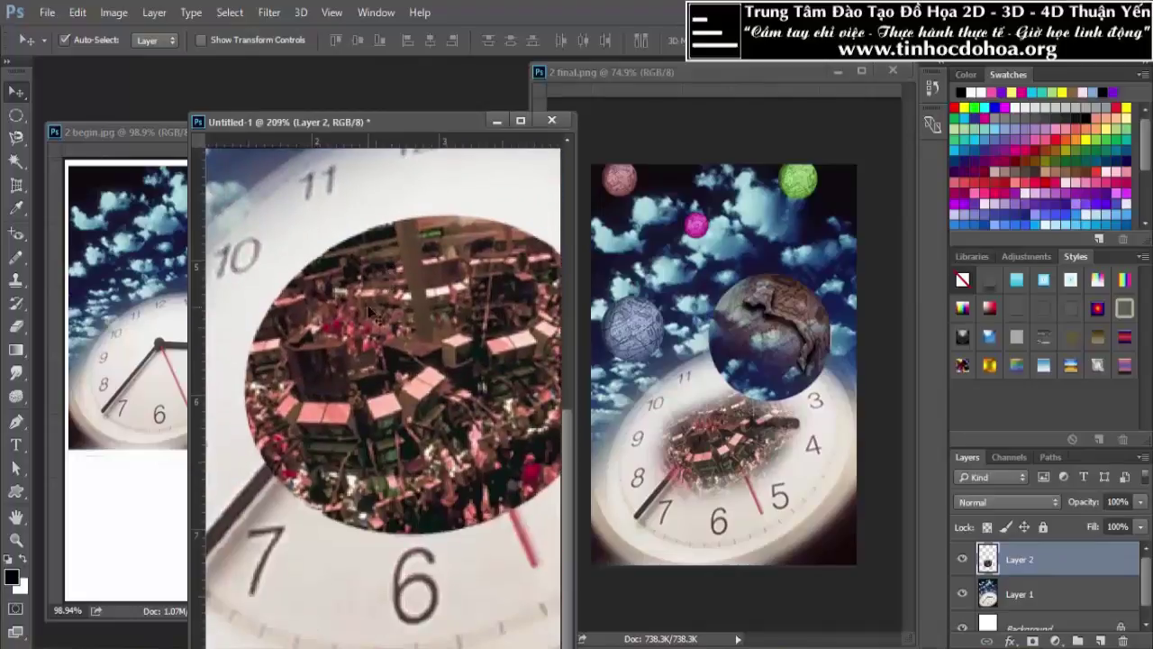
Step: Erase the trading-floor oval's hard edges with a soft 60 px eraser at 100% opacity
drag(26, 325, 98, 327)
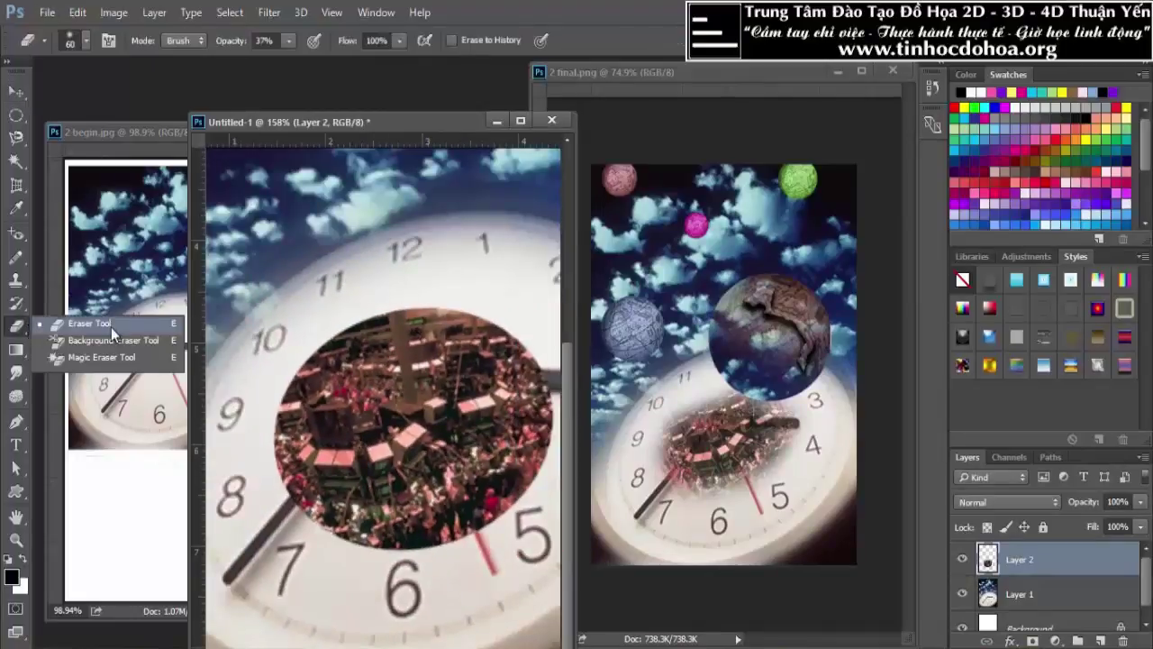
click(111, 327)
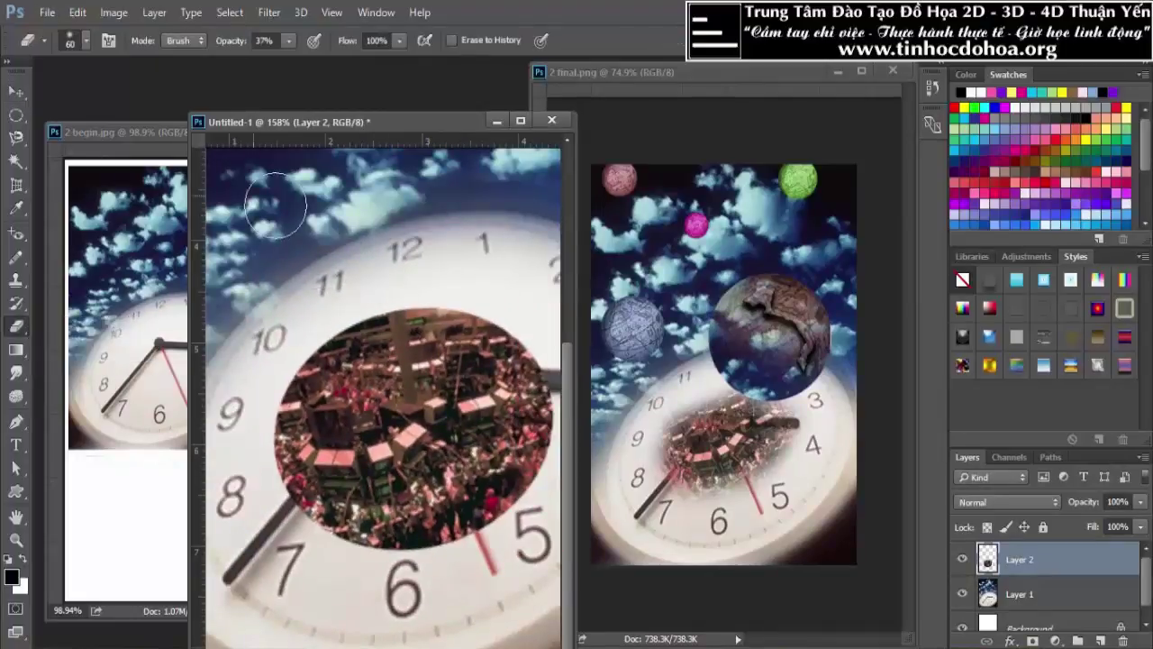
click(86, 41)
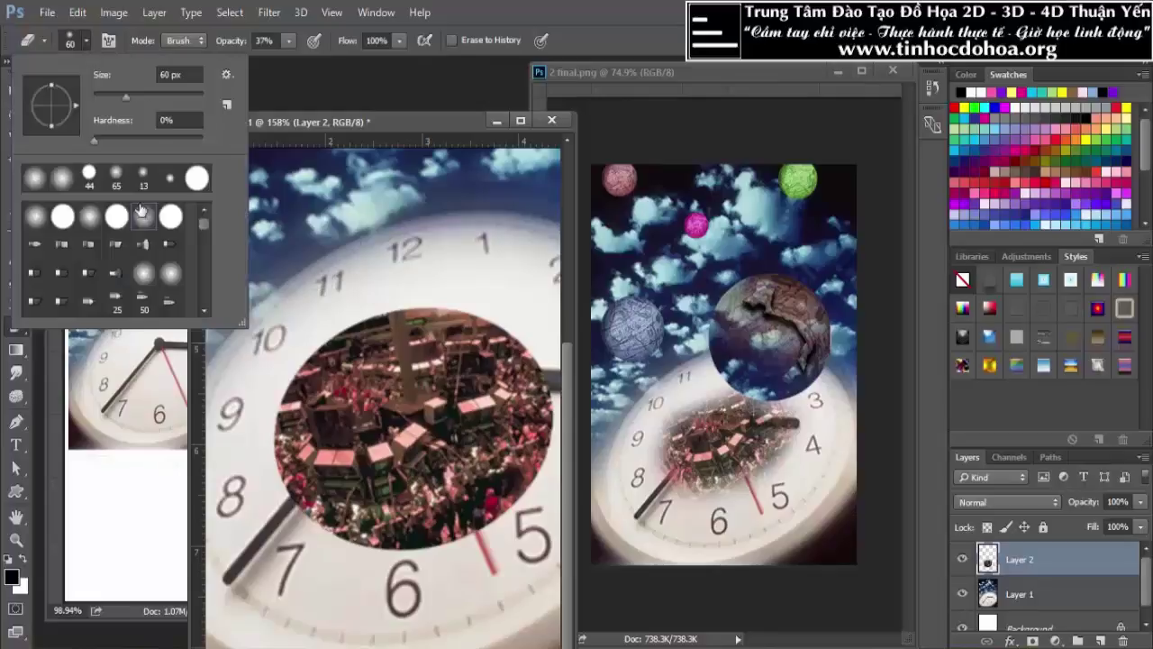
click(502, 14)
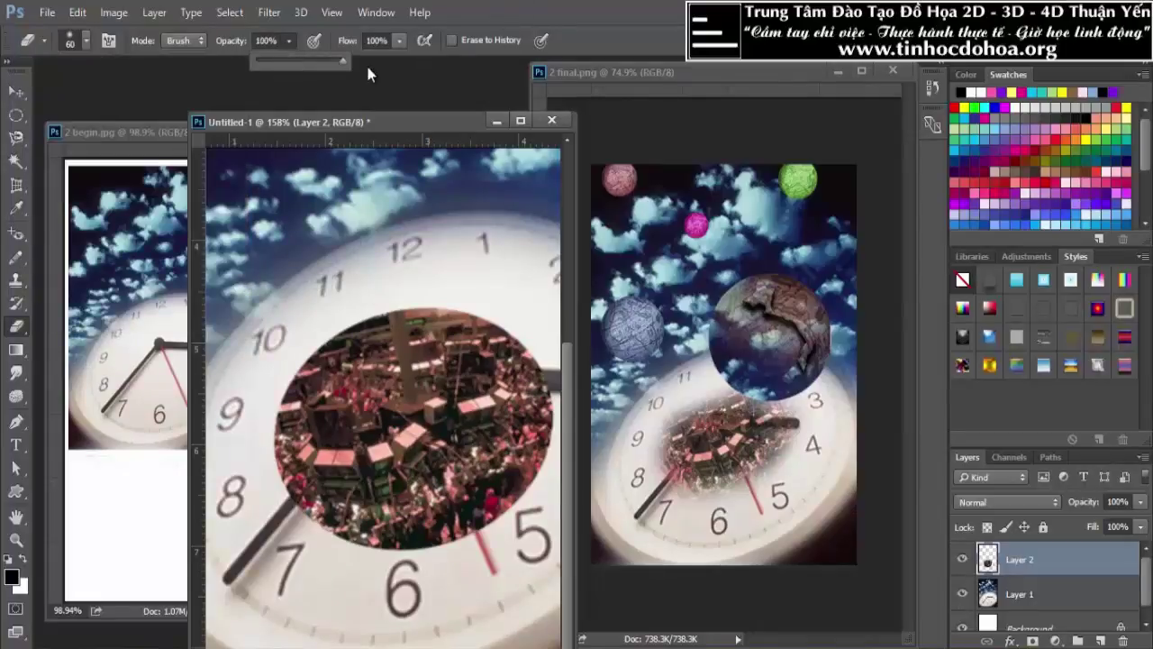
mouse_move(377, 288)
mouse_down()
mouse_move(352, 287)
mouse_move(381, 566)
mouse_move(371, 573)
mouse_up()
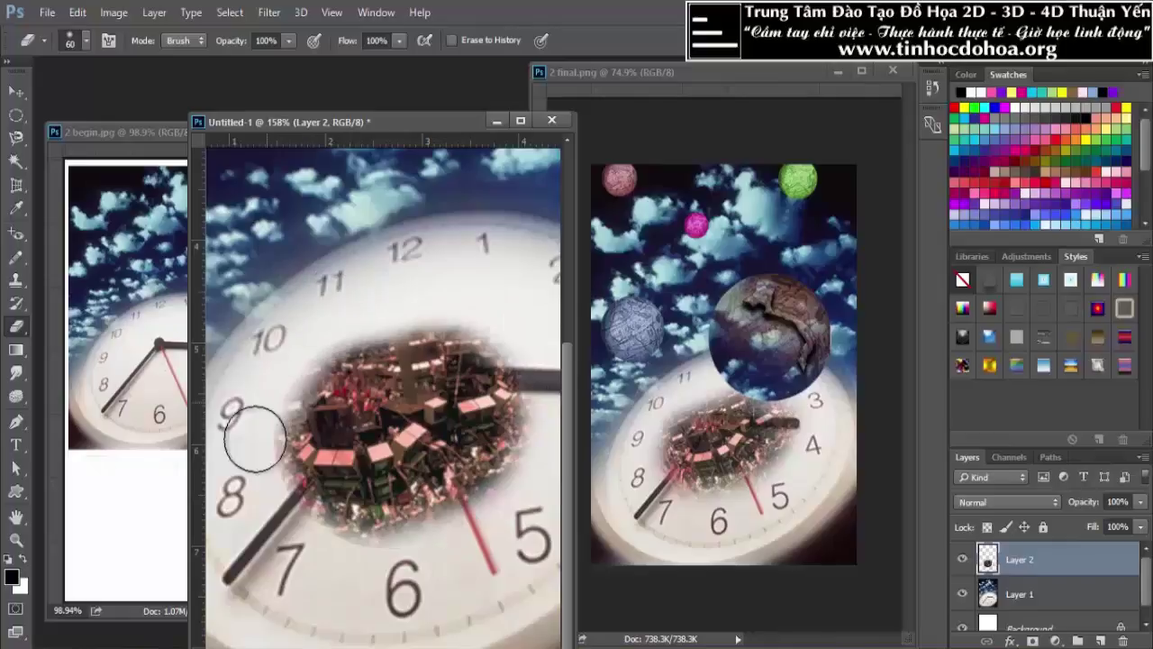
Step: Free-transform Layer 2 to rescale the trading-floor oval and apply it
key(ctrl+t)
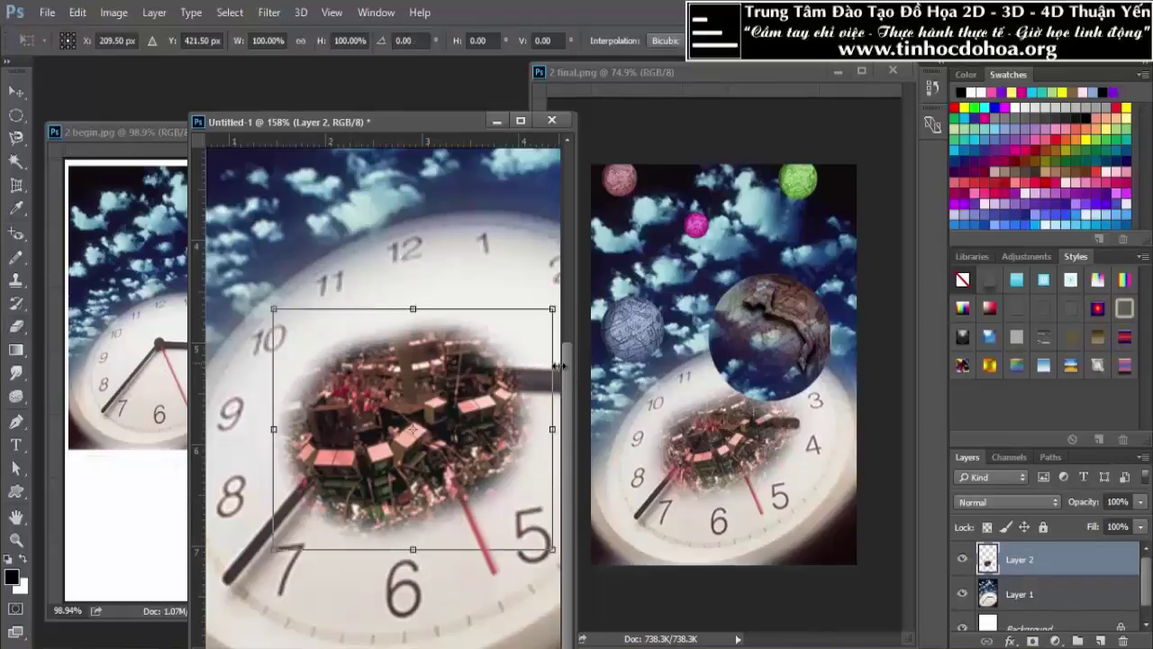
drag(555, 309, 525, 310)
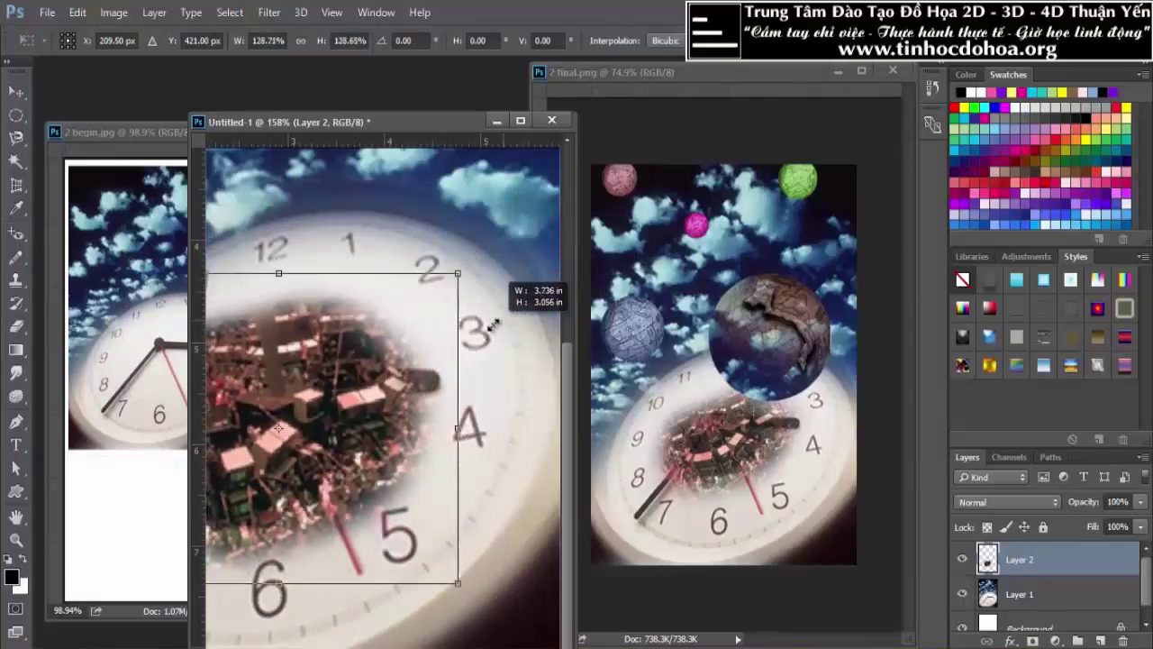
drag(524, 310, 485, 341)
key(Return)
key(e)
key(ctrl+0)
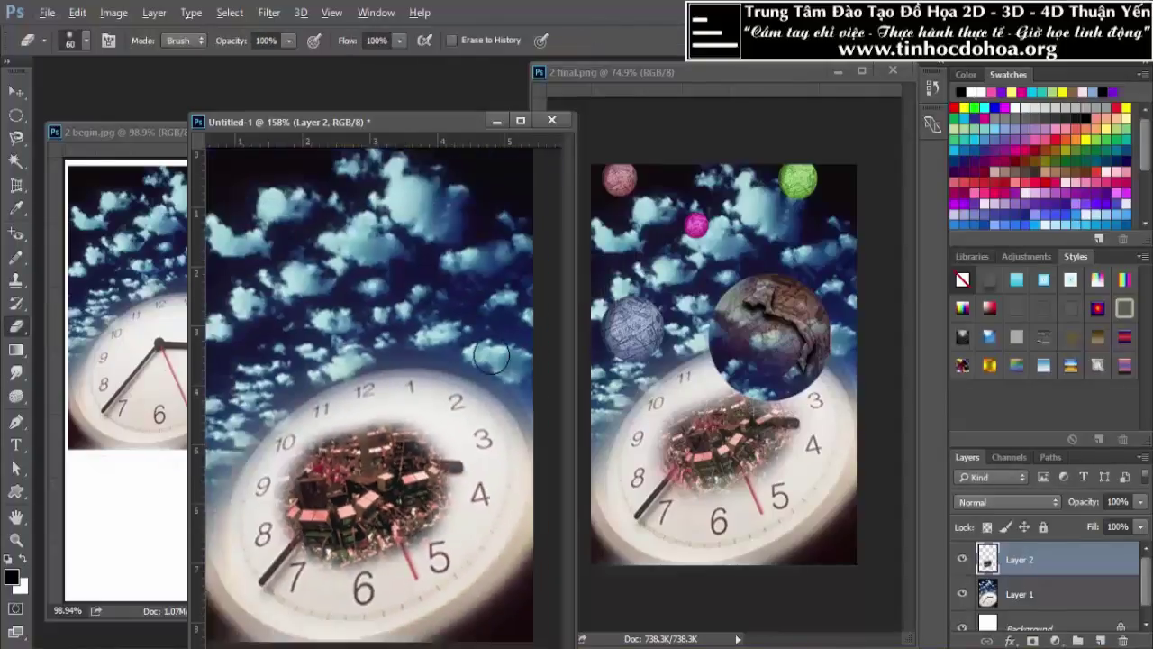
Step: In 2 begin.jpg, draw an elliptical marquee over the stock-exchange photo and feather it by 20 px
click(135, 141)
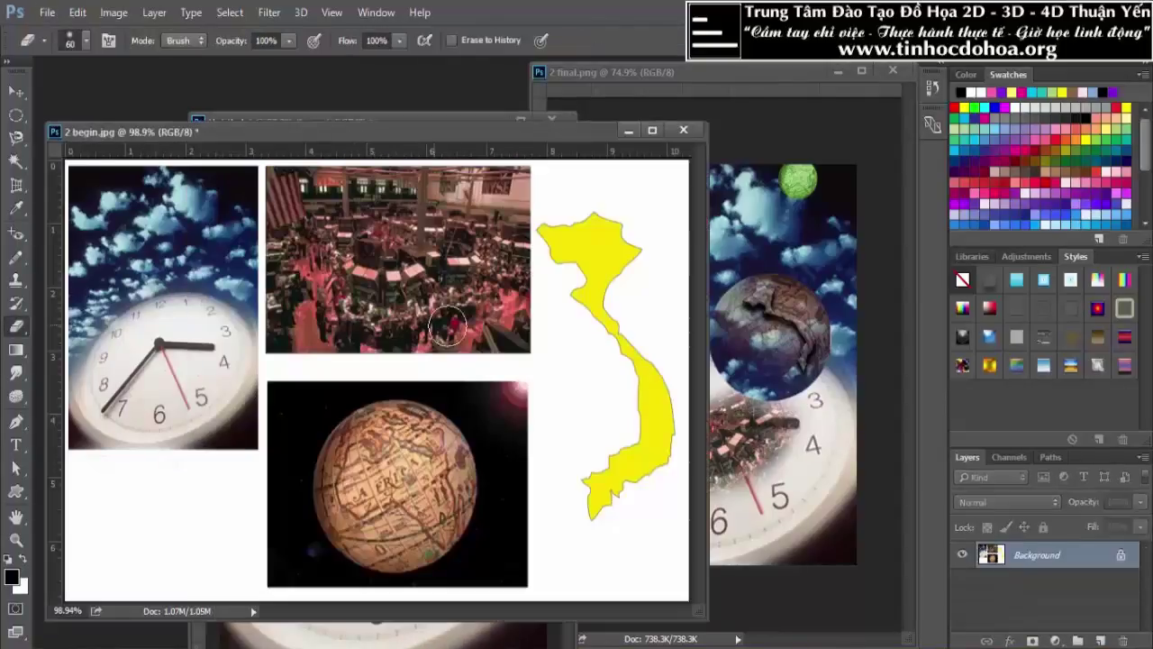
click(16, 116)
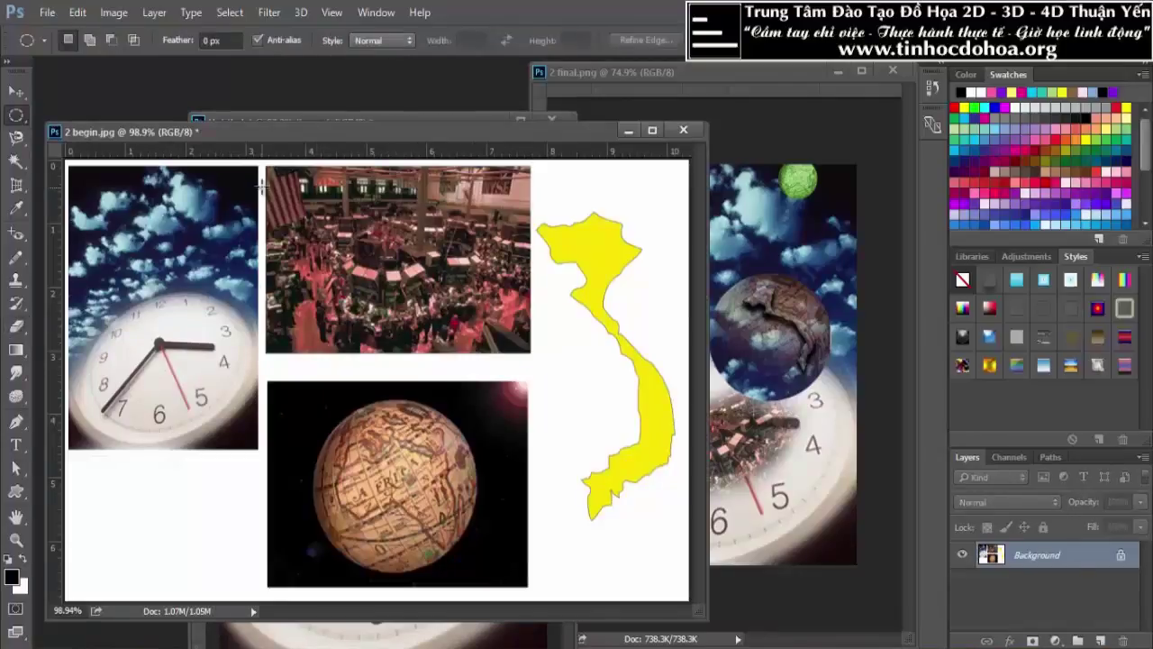
drag(315, 194, 492, 345)
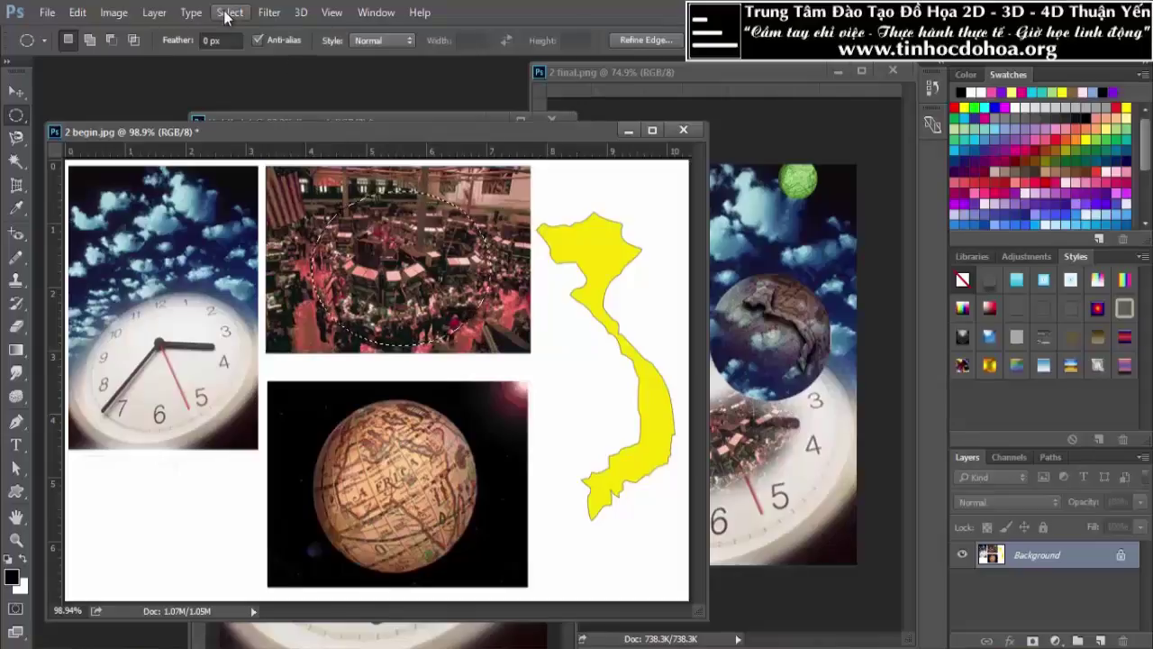
click(229, 12)
mouse_move(243, 244)
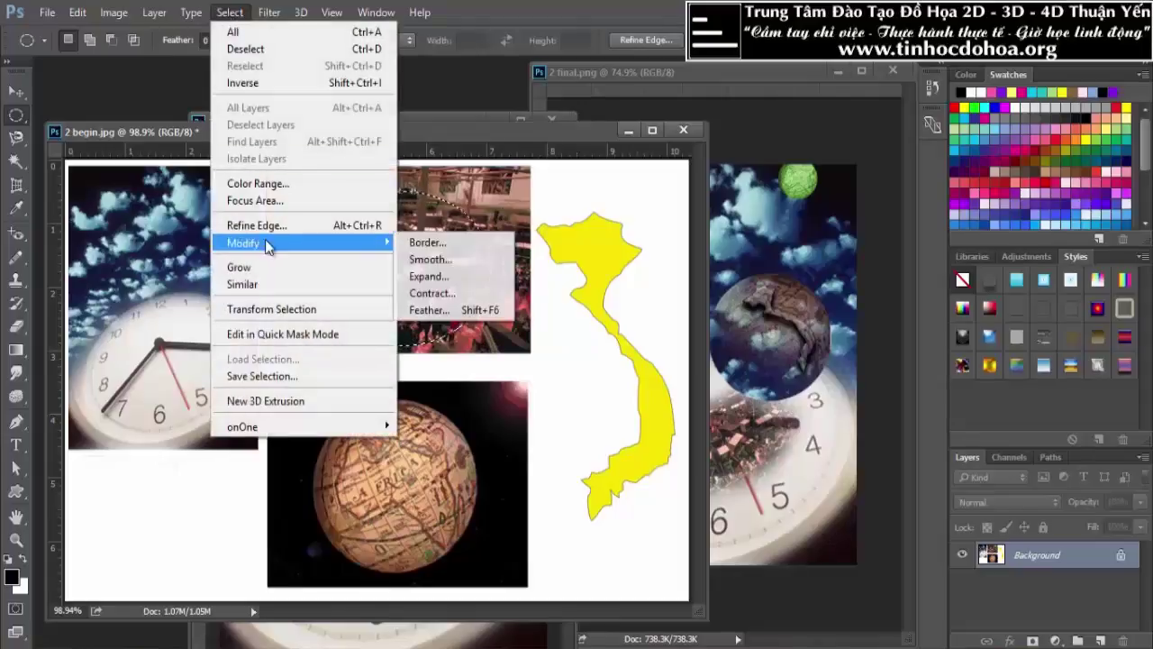
click(428, 310)
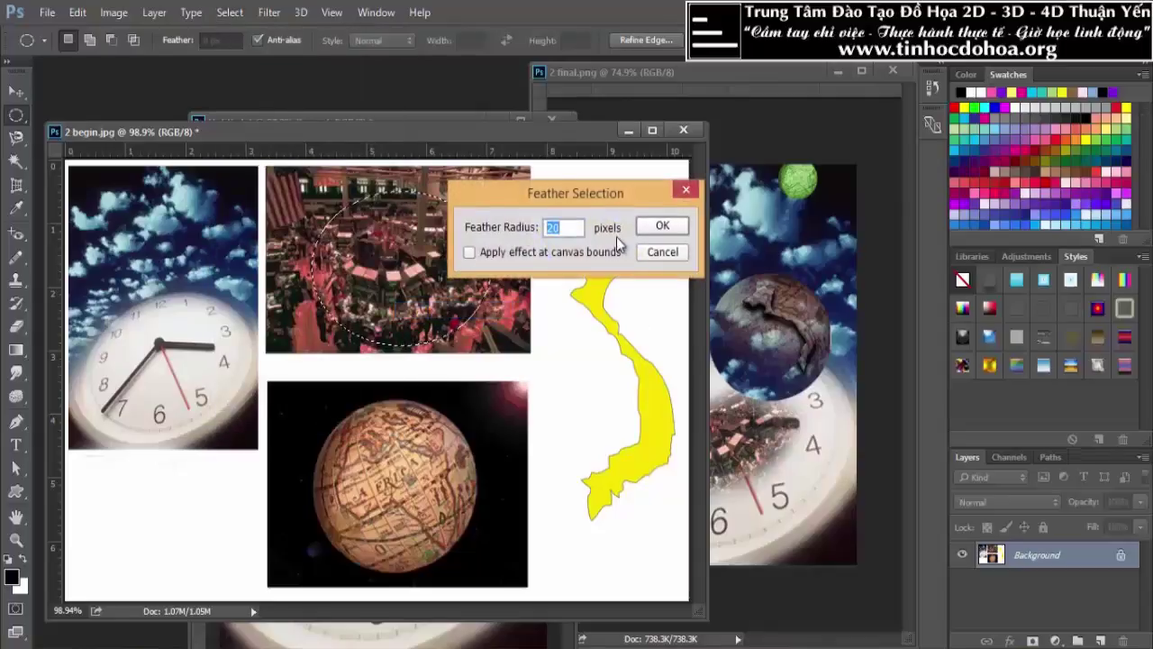
drag(558, 202, 659, 205)
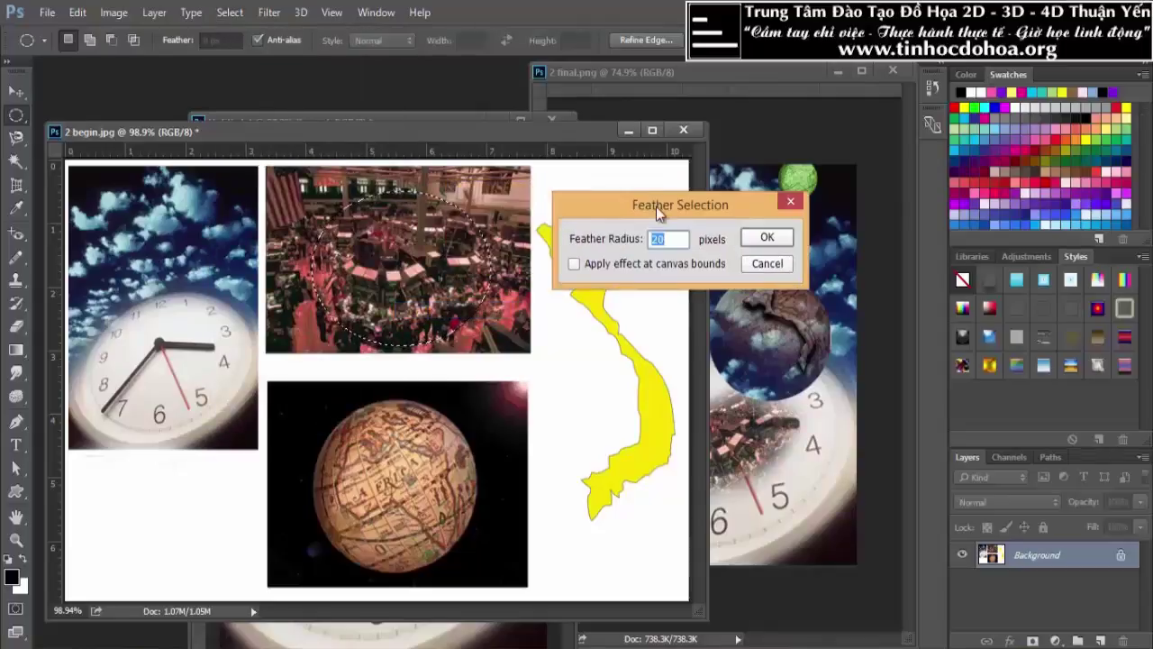
Step: Confirm the 20 px feather and drag the oval onto Untitled-1's clock face as Layer 2
click(765, 227)
mouse_move(474, 135)
mouse_down()
mouse_move(506, 469)
mouse_move(490, 495)
mouse_up()
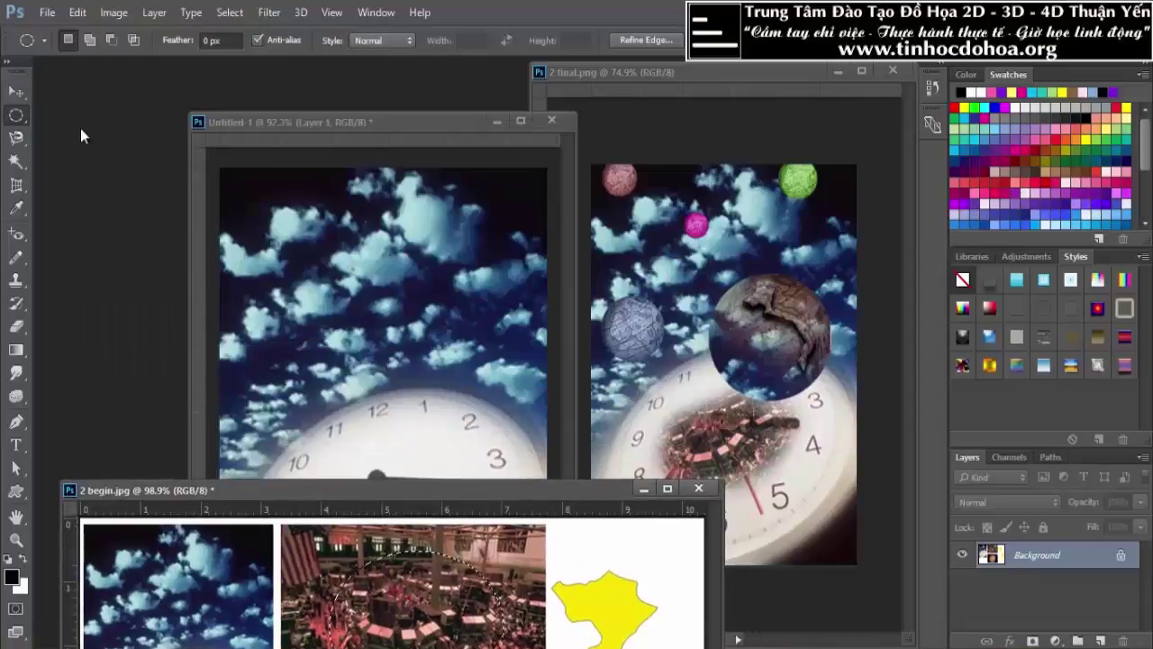
click(420, 297)
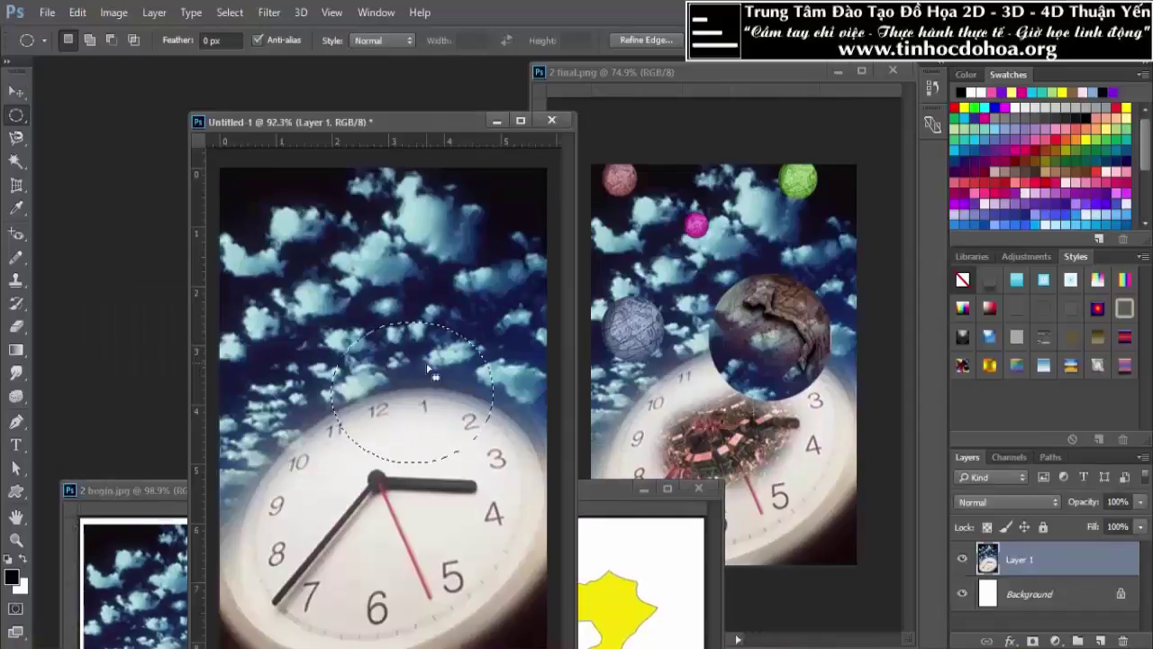
drag(622, 489, 640, 559)
drag(501, 560, 626, 312)
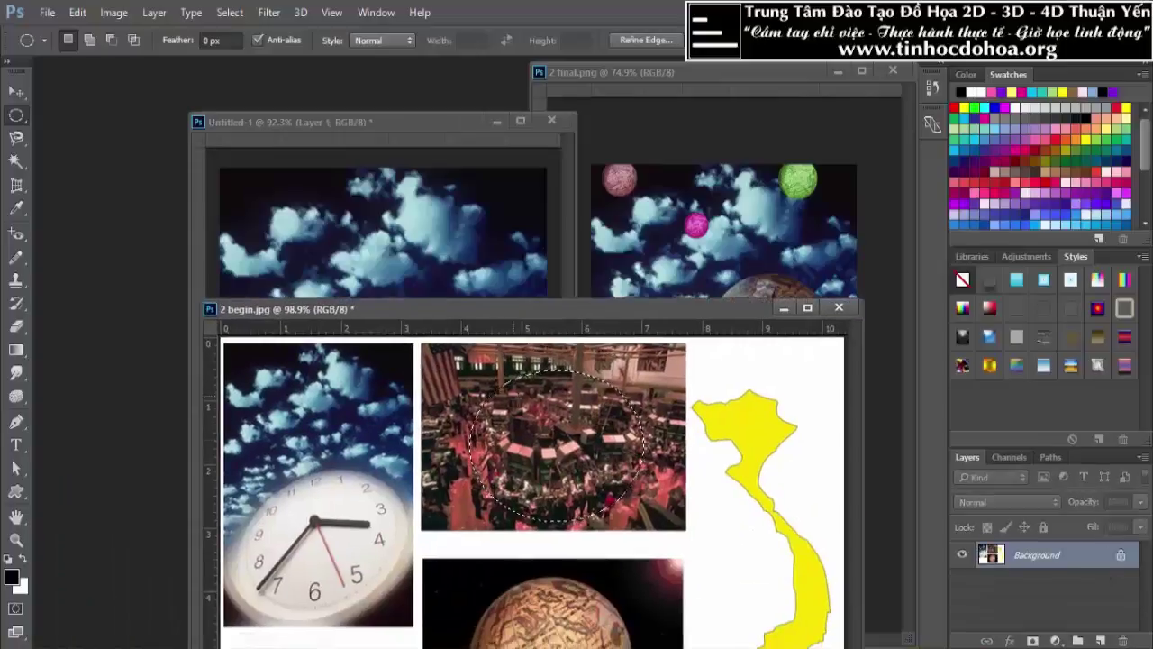
click(16, 91)
mouse_move(600, 492)
mouse_down()
mouse_move(566, 443)
mouse_move(395, 538)
mouse_move(396, 556)
mouse_up()
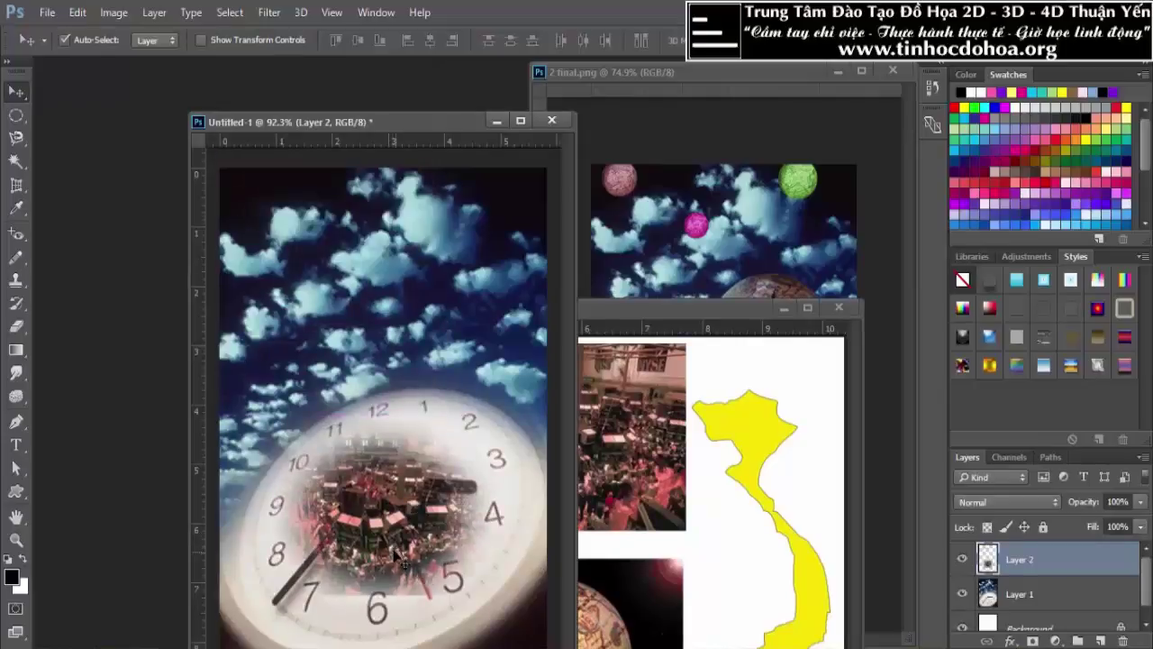
Step: Nudge the trading-floor oval on Layer 2 slightly down
click(16, 329)
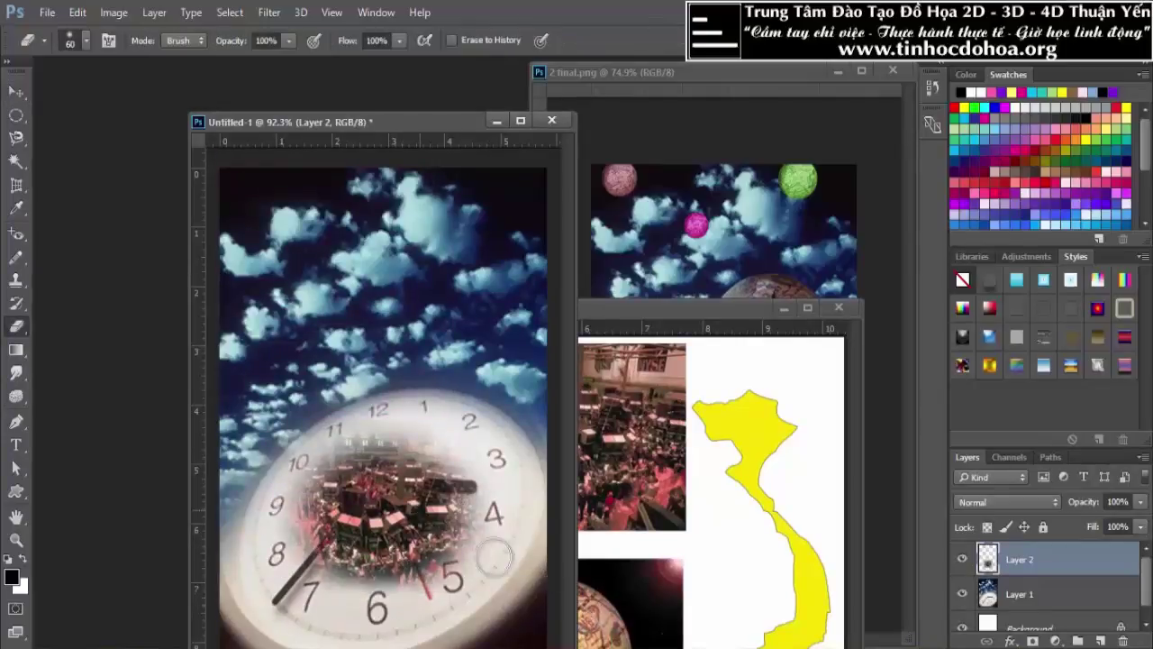
key(v)
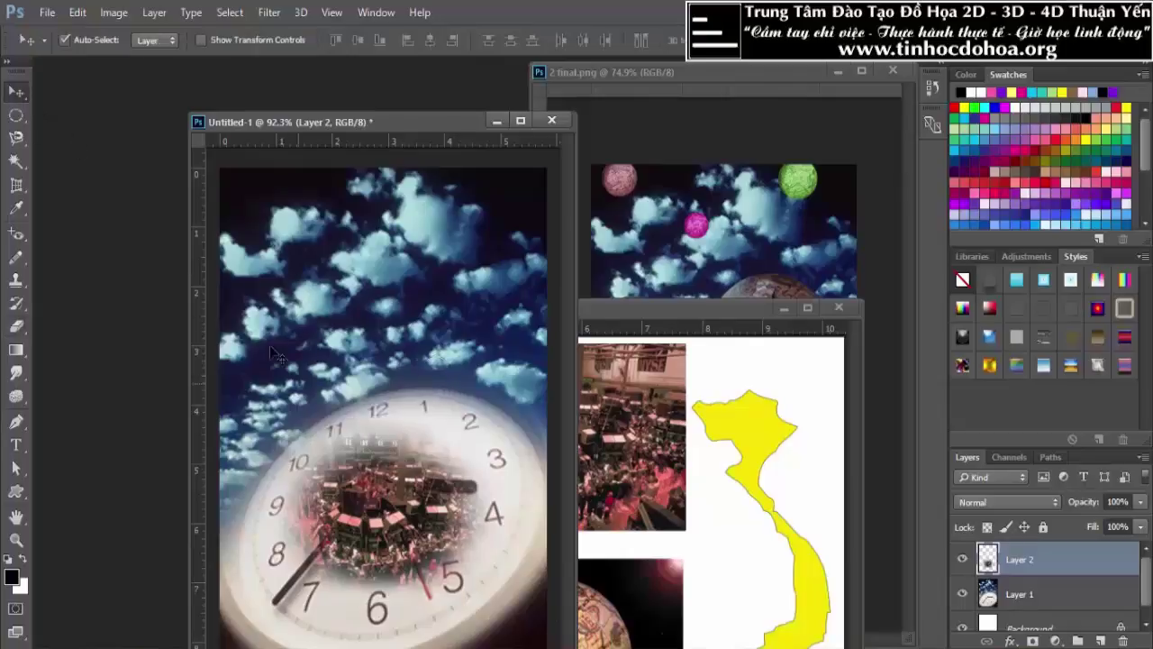
drag(407, 477, 407, 497)
click(228, 12)
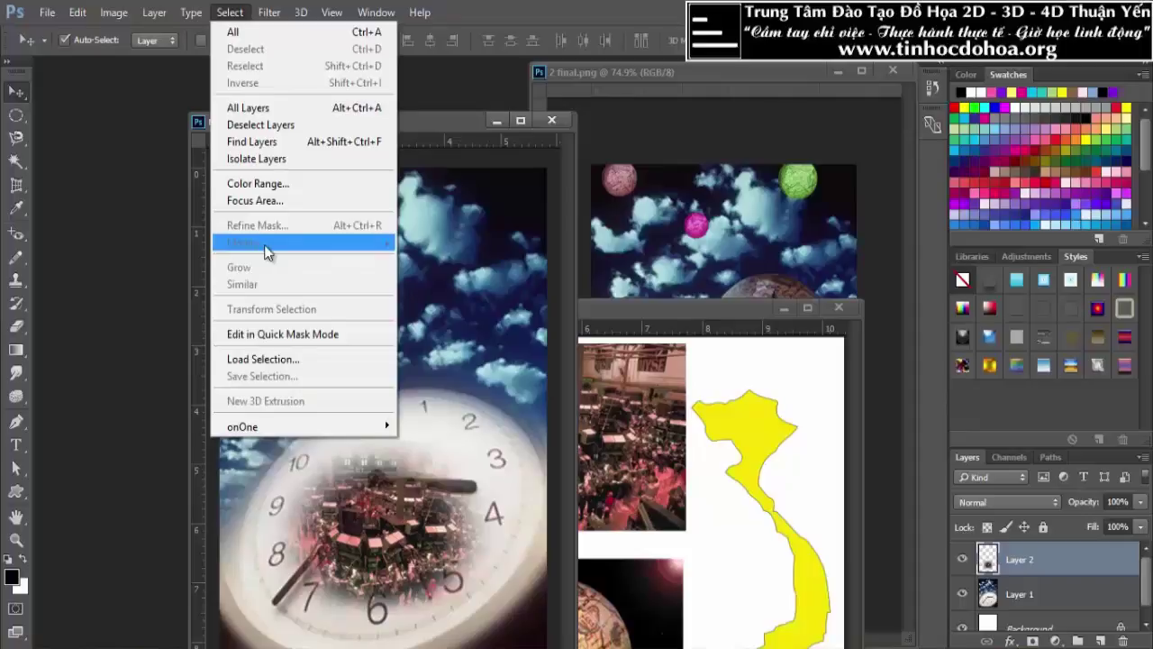
click(475, 262)
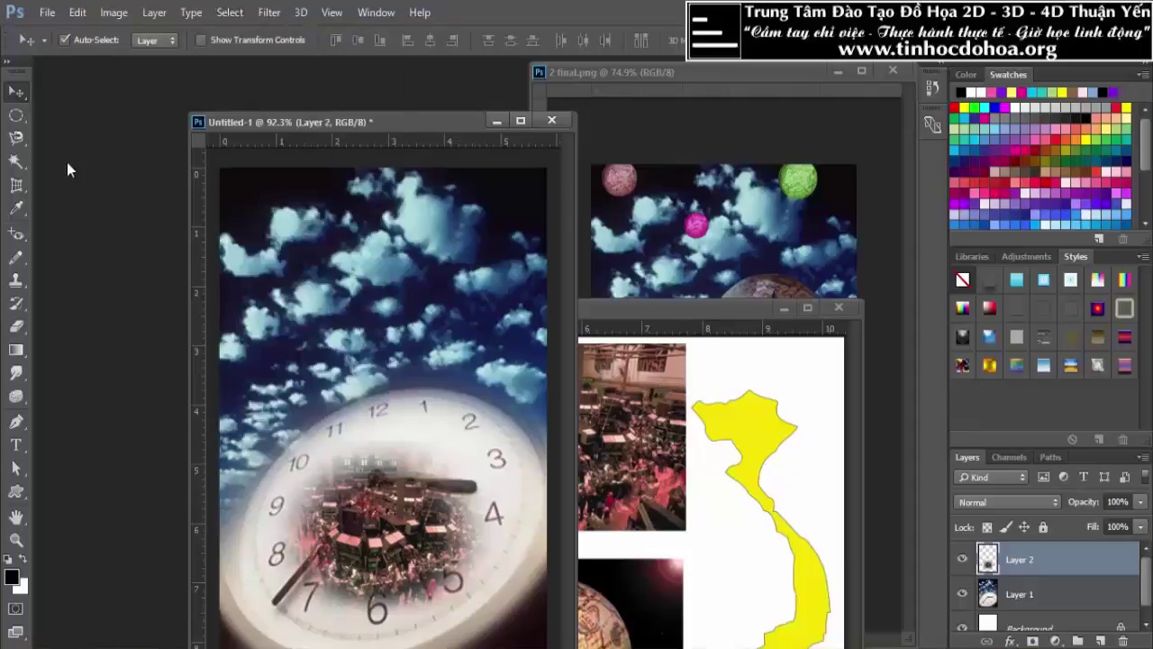
Step: Draw an oval selection of the clouds above the clock and check the Select menu
click(16, 115)
drag(288, 224, 448, 378)
click(230, 13)
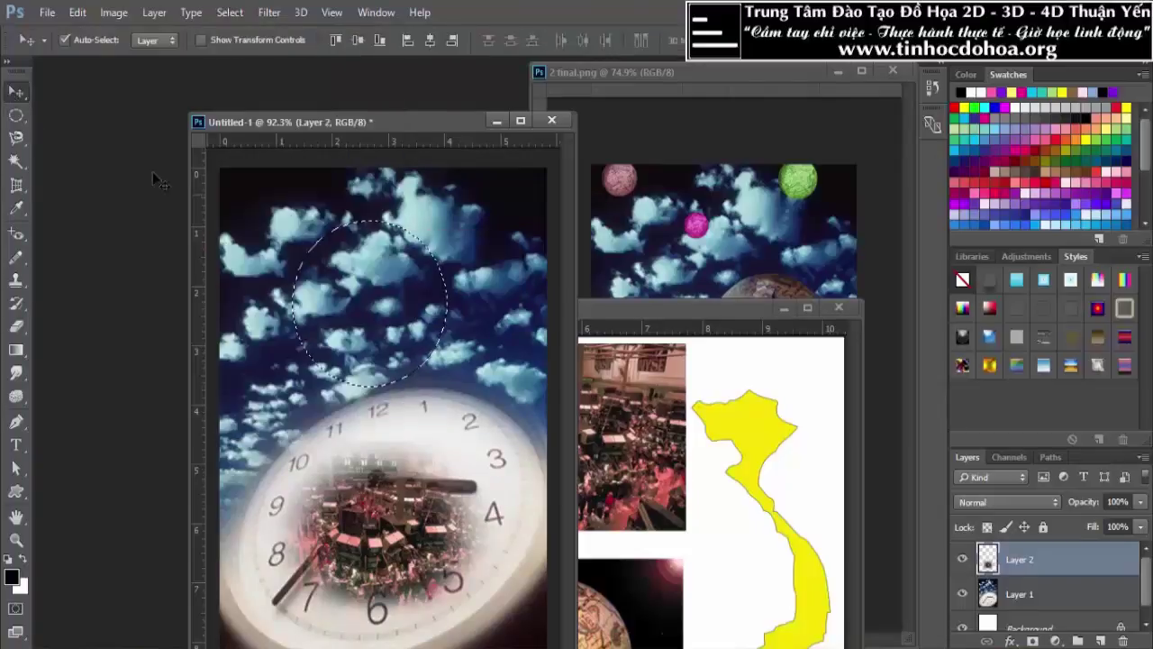
click(229, 12)
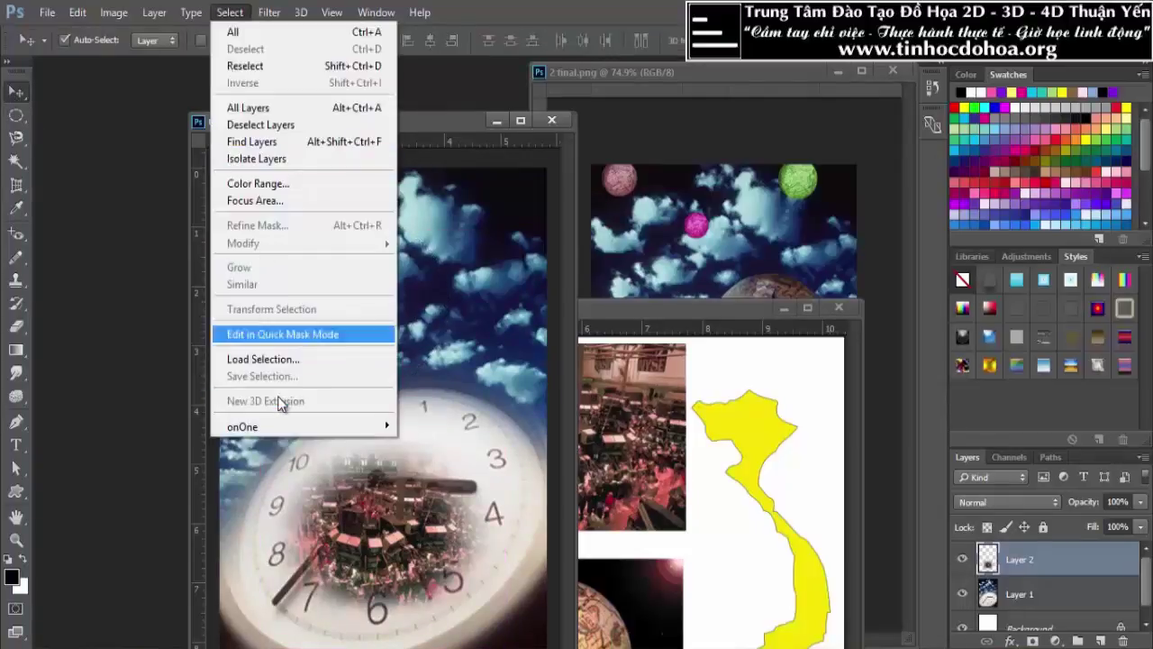
click(474, 7)
Step: At actual size, nudge the market image up and right inside the clock
key(ctrl+1)
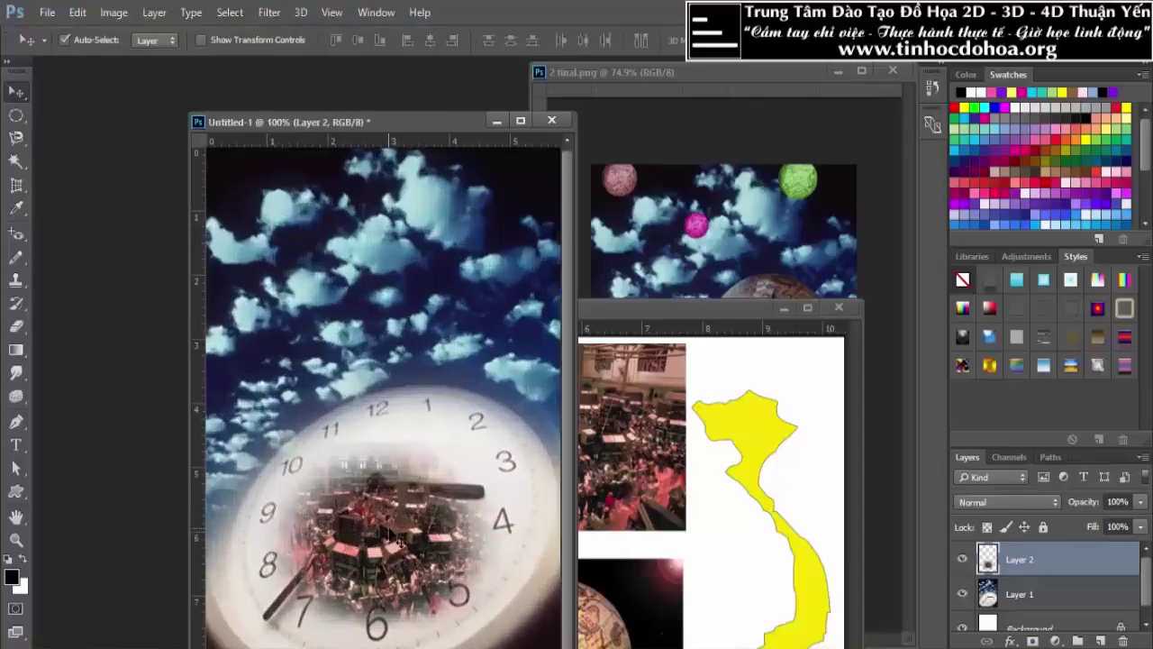
drag(374, 558, 383, 554)
key(ctrl+0)
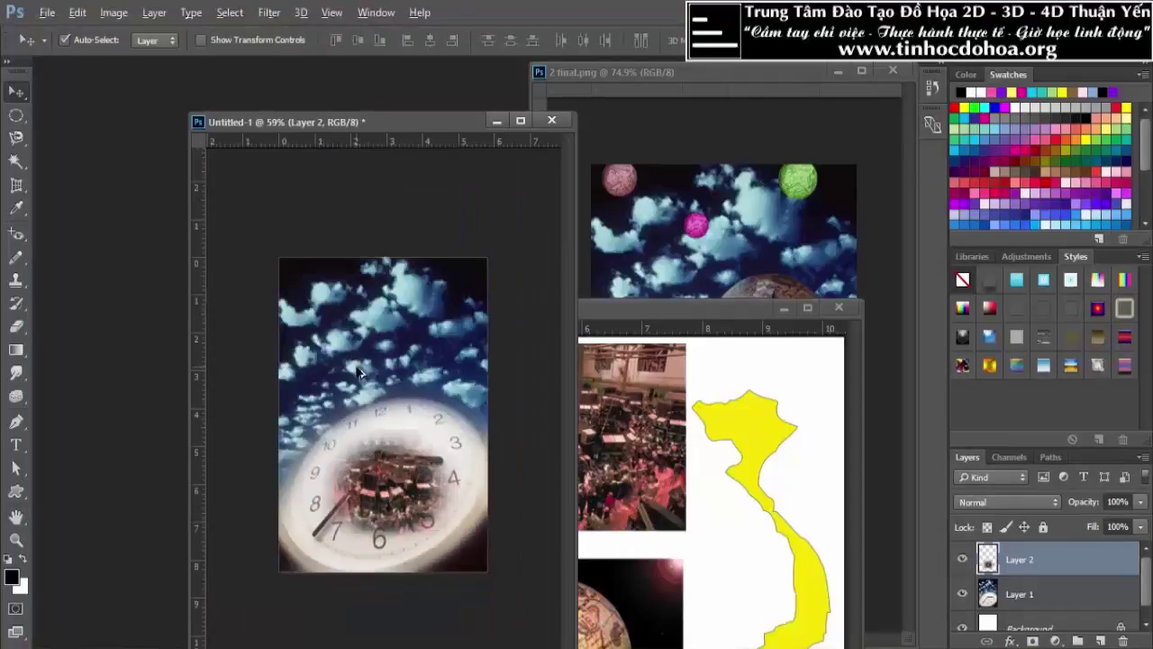
scroll(369, 441, up, 3)
Step: Set the Eraser to 34% opacity to soften the market image's edges
click(18, 328)
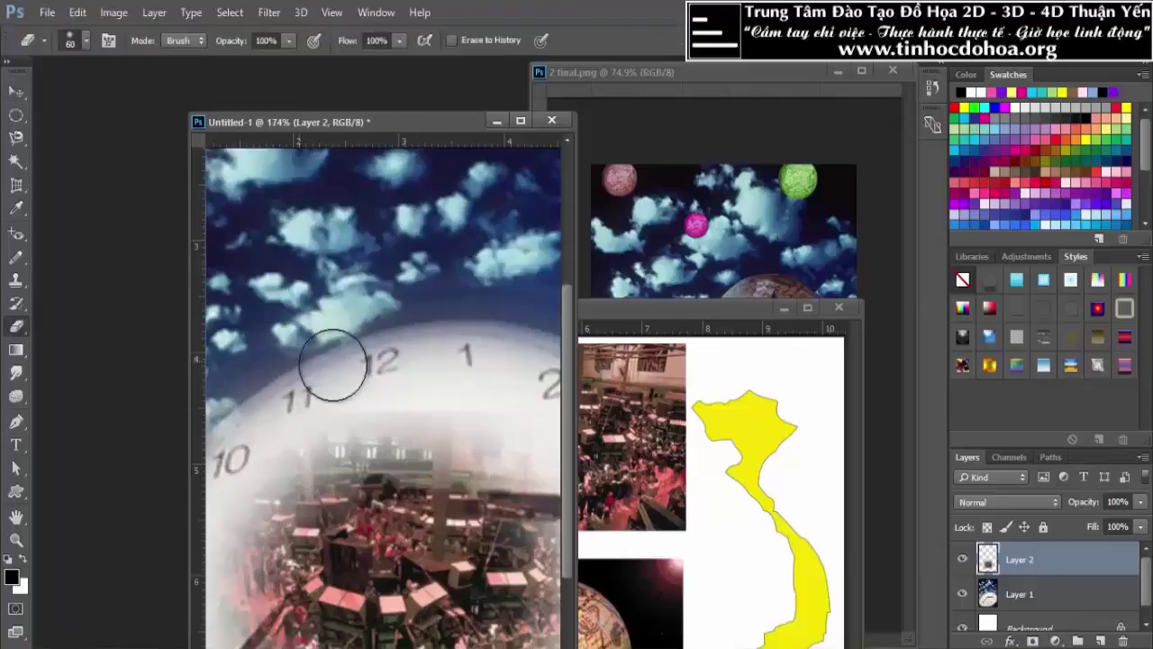
click(290, 41)
click(233, 60)
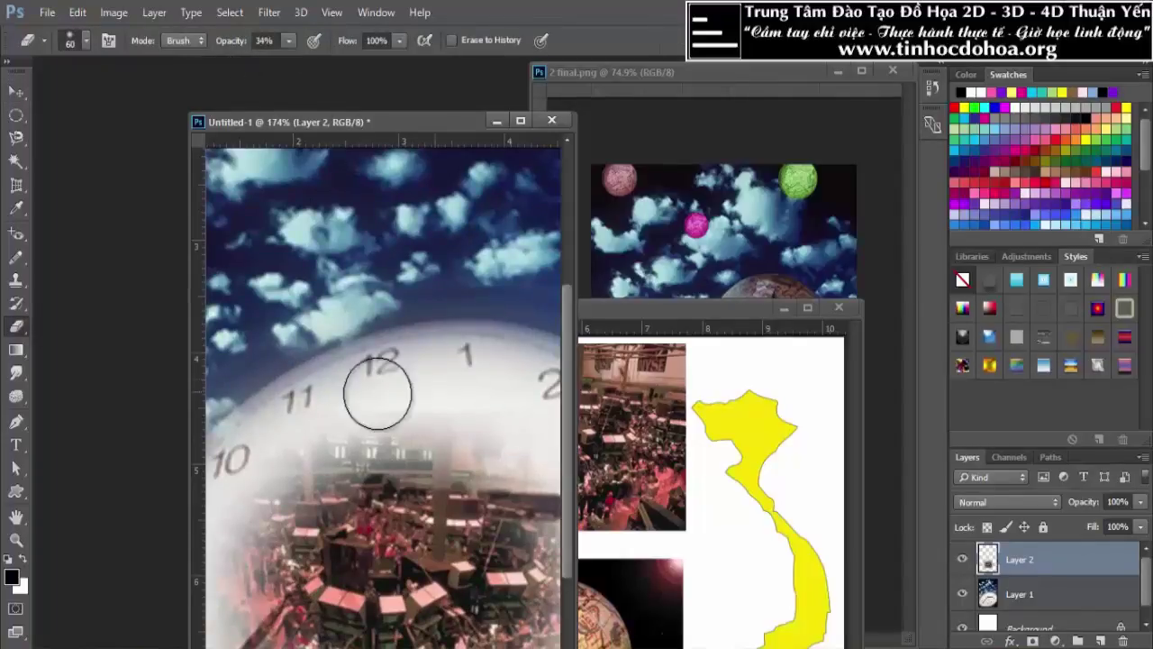
scroll(304, 333, down, 2)
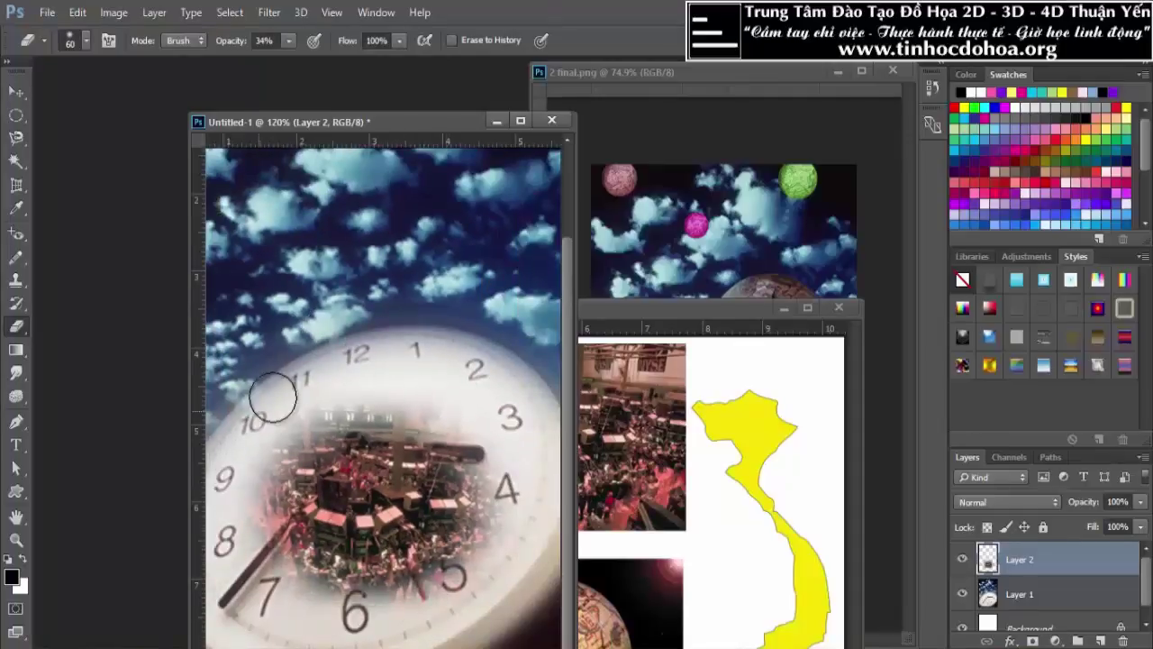
click(20, 94)
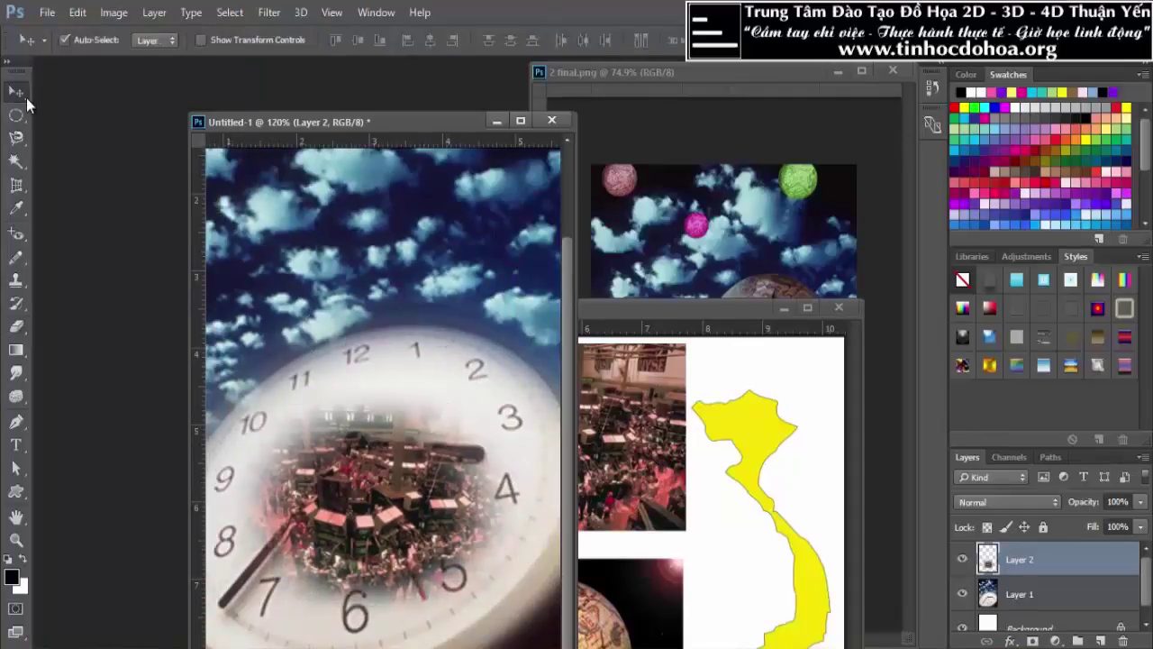
Step: Rearrange the windows so 2 begin.jpg is in front, zoomed in on its globe photo
drag(349, 121, 204, 76)
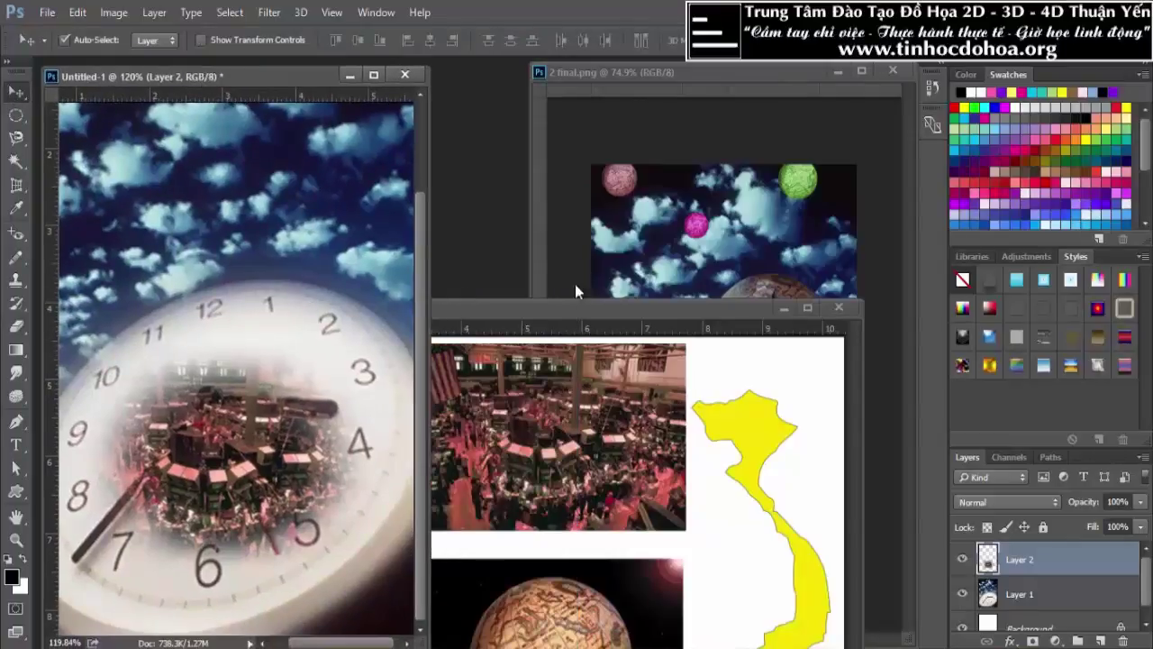
mouse_move(625, 322)
mouse_down()
mouse_move(516, 645)
mouse_move(668, 334)
mouse_up()
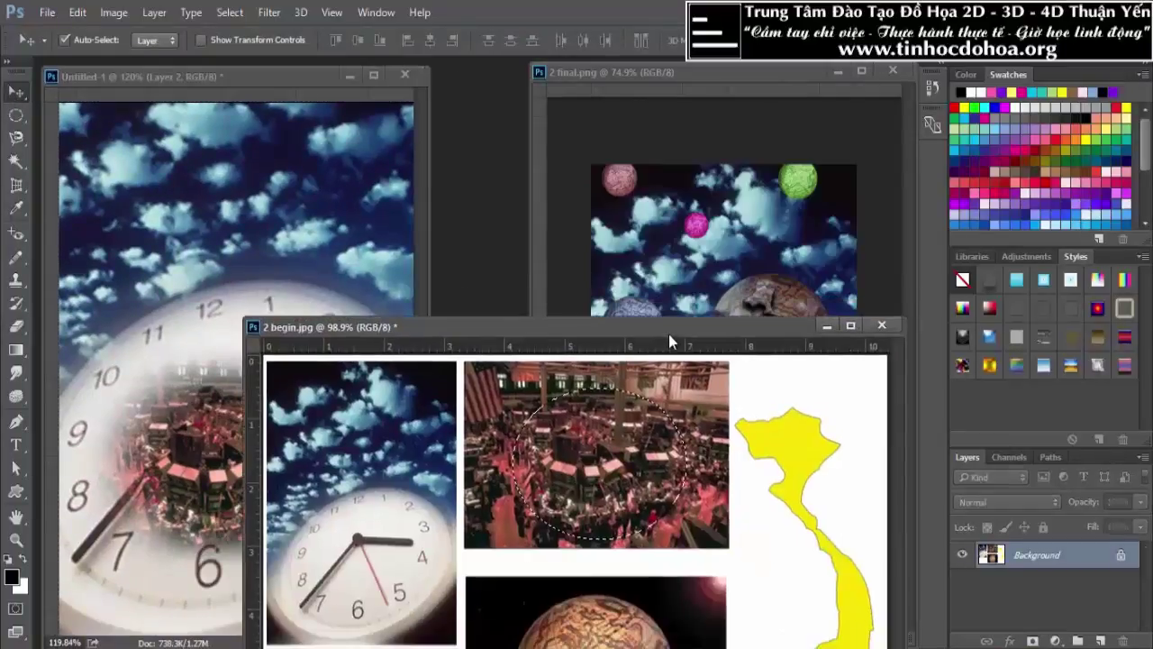
click(707, 219)
click(707, 219)
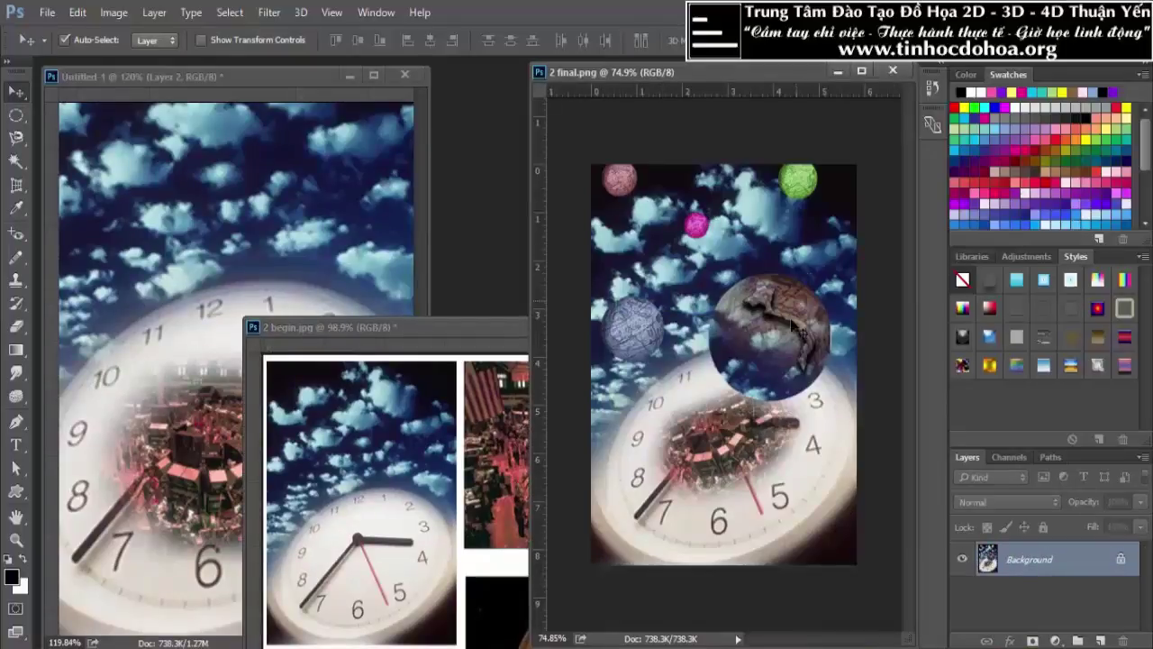
drag(470, 335, 513, 162)
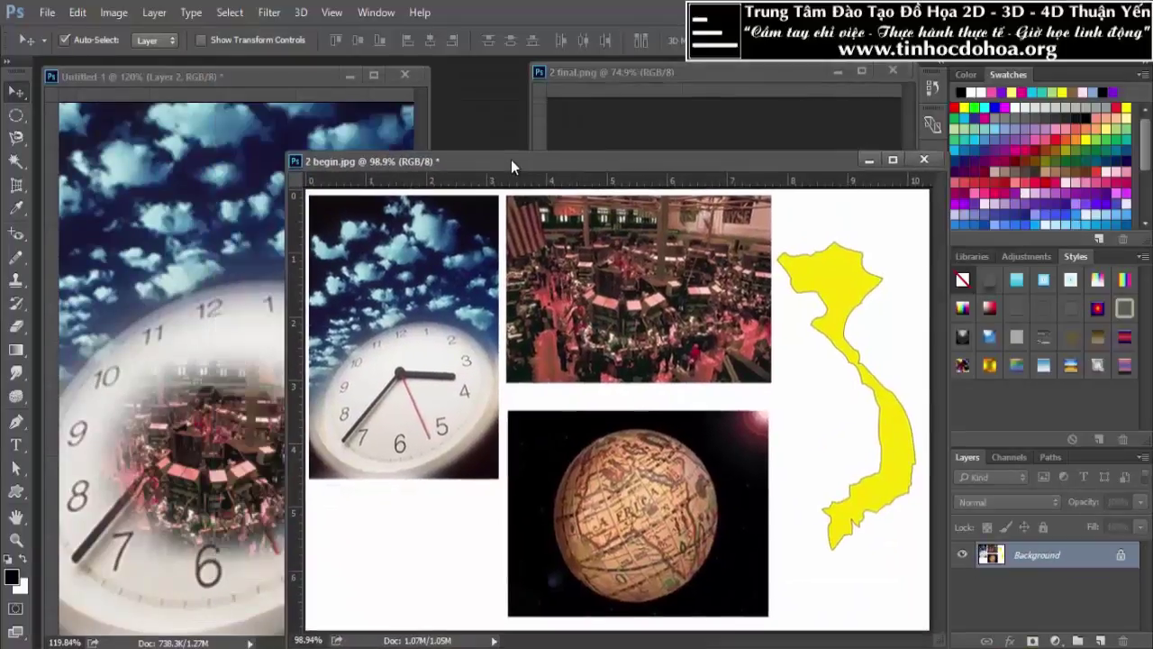
scroll(651, 545, up, 2)
scroll(630, 504, up, 2)
scroll(613, 451, up, 2)
scroll(587, 400, up, 2)
scroll(587, 379, up, 1)
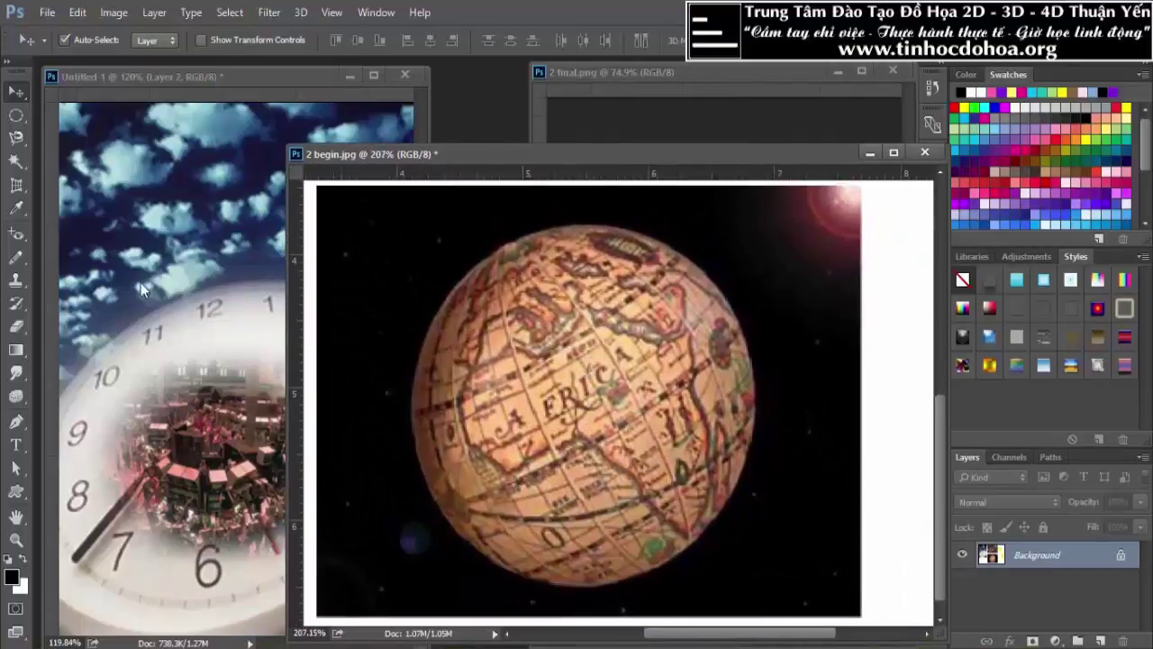
Step: Start a Pen Tool path at the globe's top and curve it down the right edge
click(14, 416)
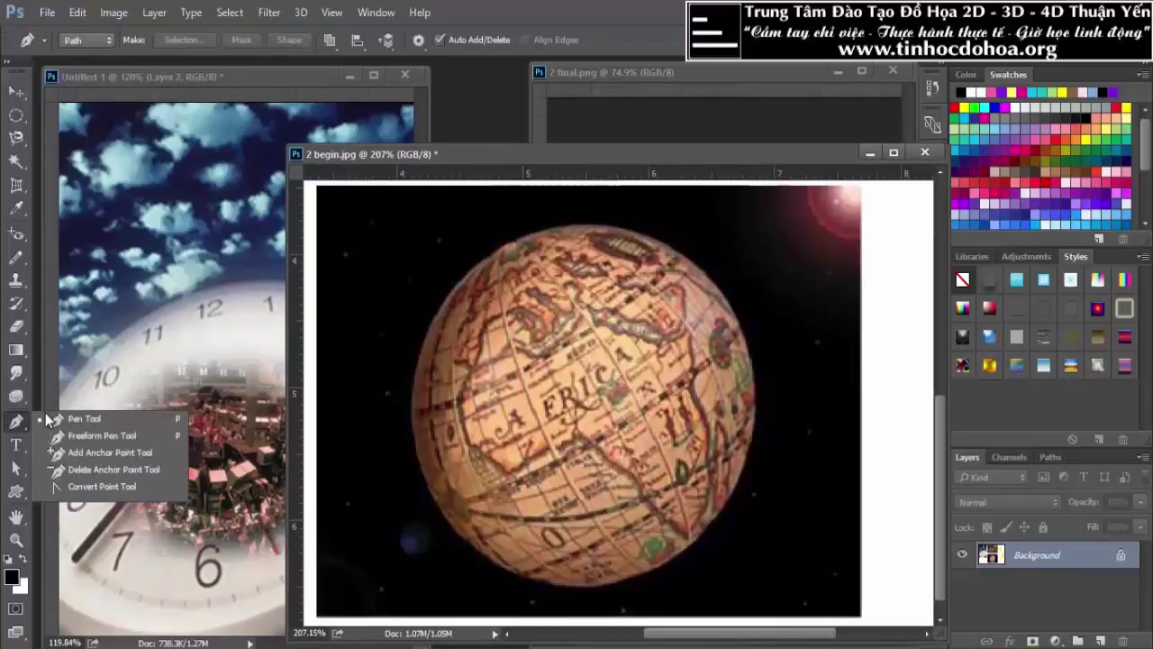
click(64, 419)
click(596, 225)
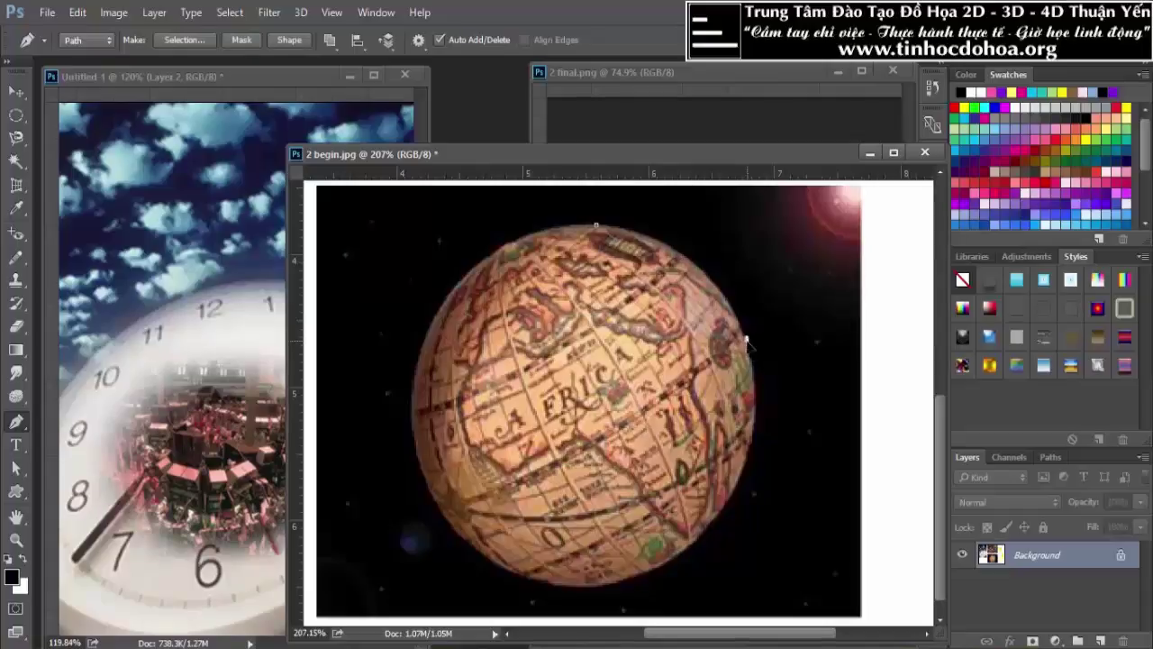
drag(762, 408, 801, 466)
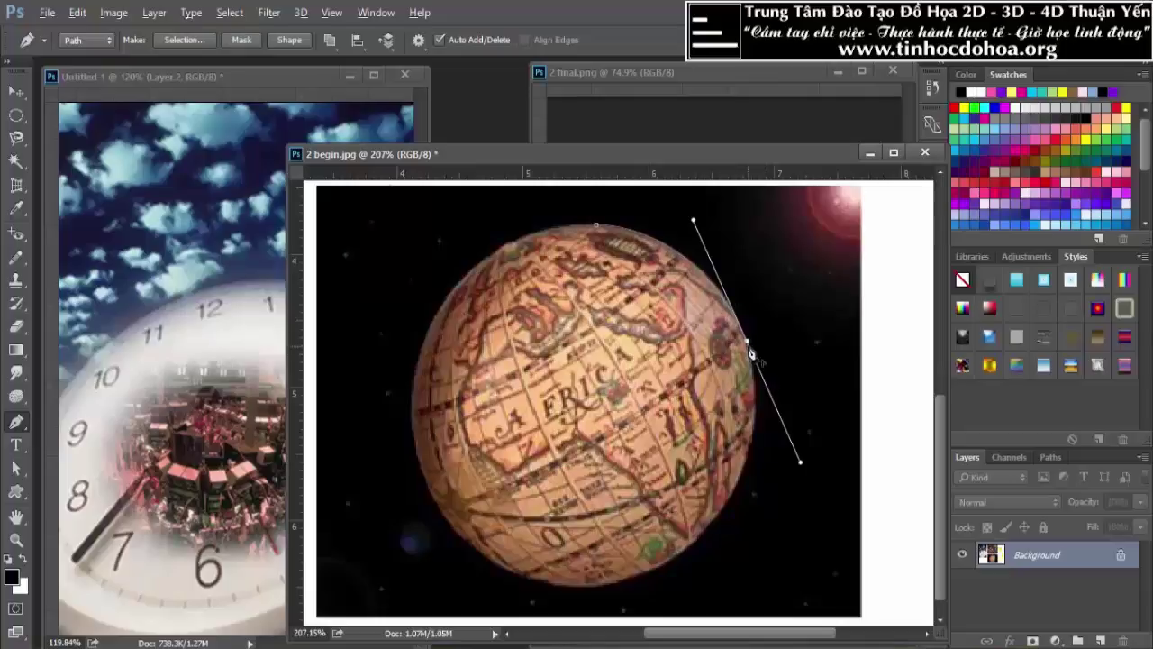
scroll(719, 335, up, 1)
scroll(624, 412, down, 1)
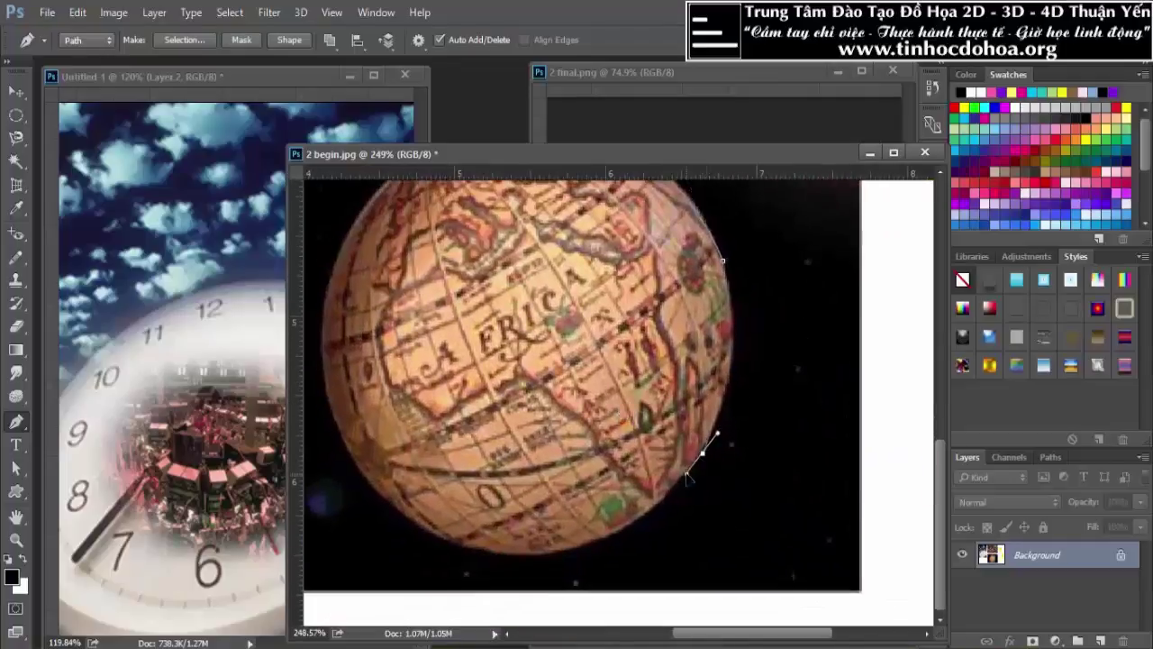
Step: Continue the curved path around the globe's bottom and left edge, closing it at the top
mouse_move(662, 502)
mouse_down()
mouse_move(656, 547)
mouse_move(650, 537)
mouse_up()
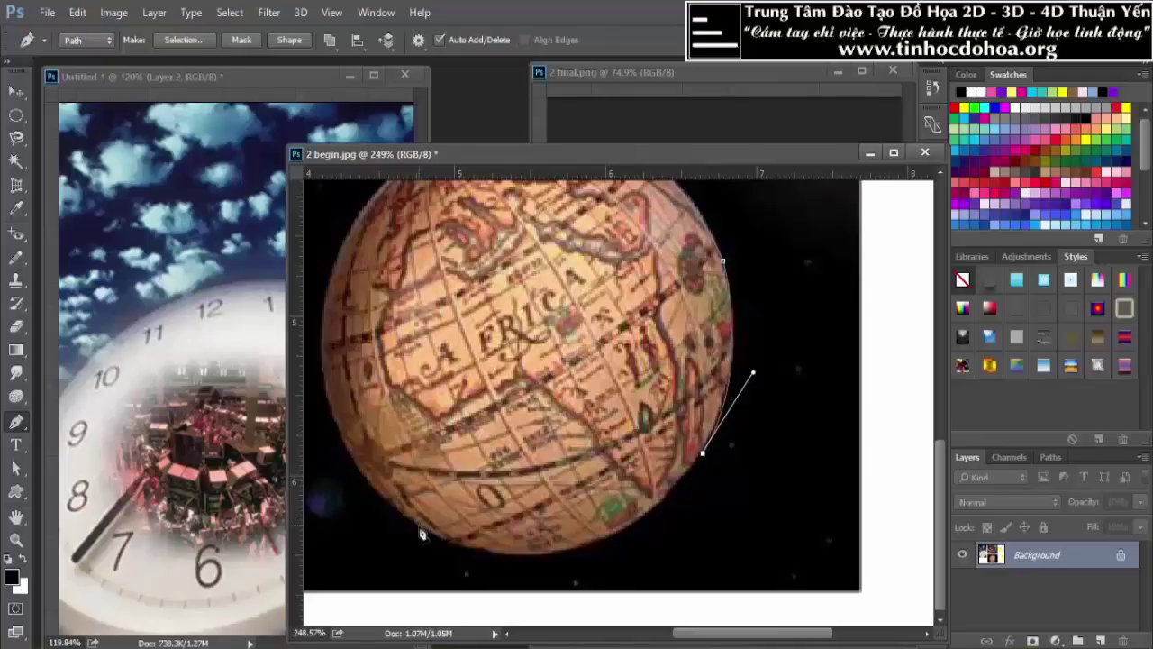
drag(420, 531, 319, 446)
drag(510, 535, 459, 439)
scroll(441, 396, down, 3)
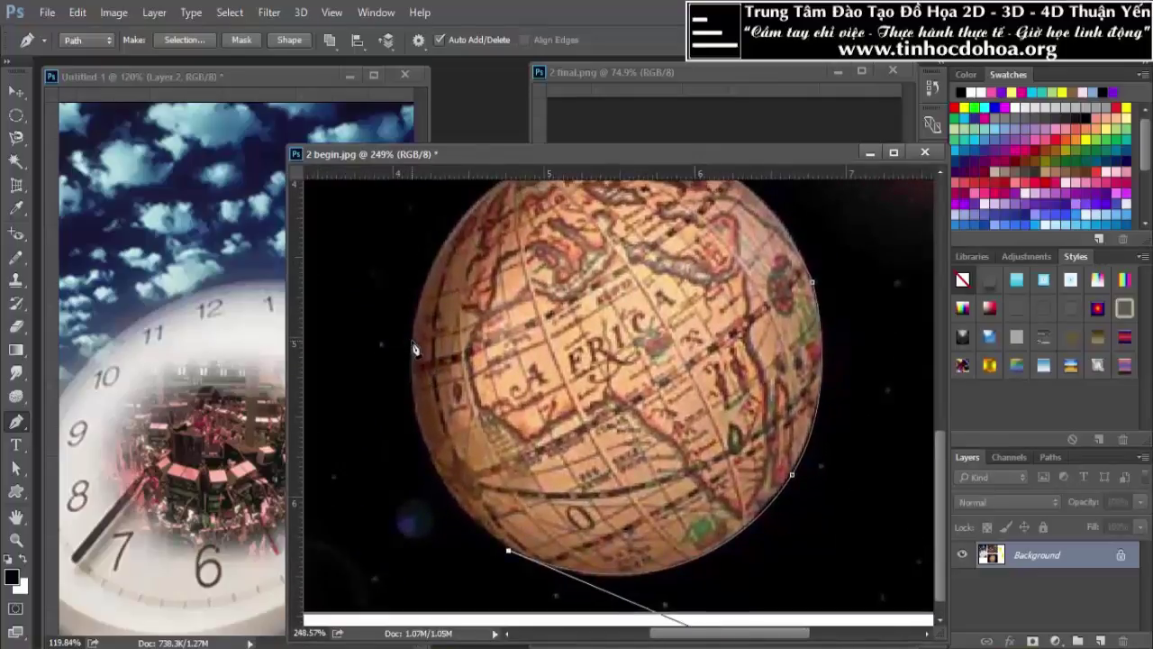
mouse_move(413, 342)
mouse_down()
mouse_move(416, 208)
mouse_move(433, 205)
mouse_up()
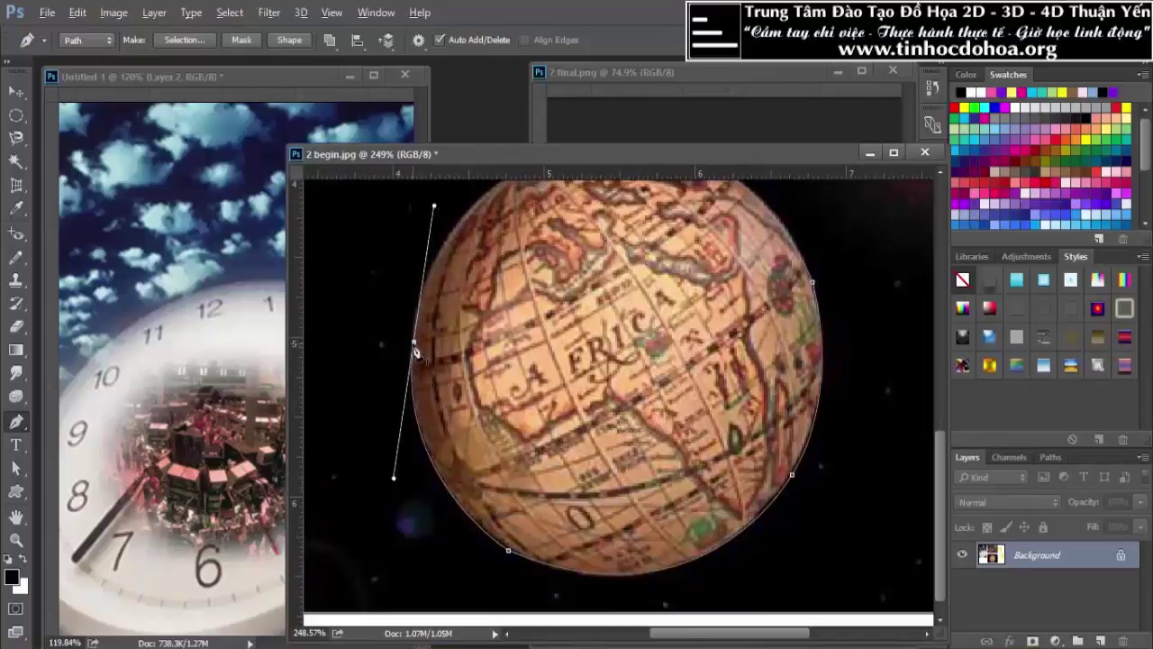
scroll(419, 420, down, 2)
scroll(493, 389, up, 3)
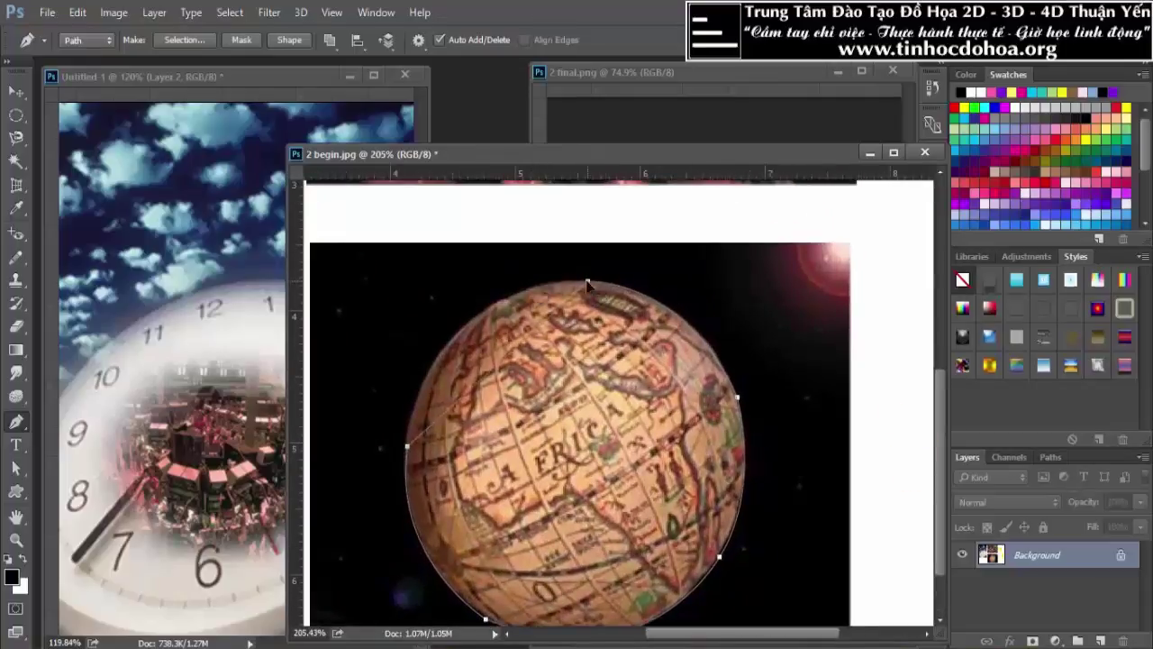
drag(635, 291, 759, 287)
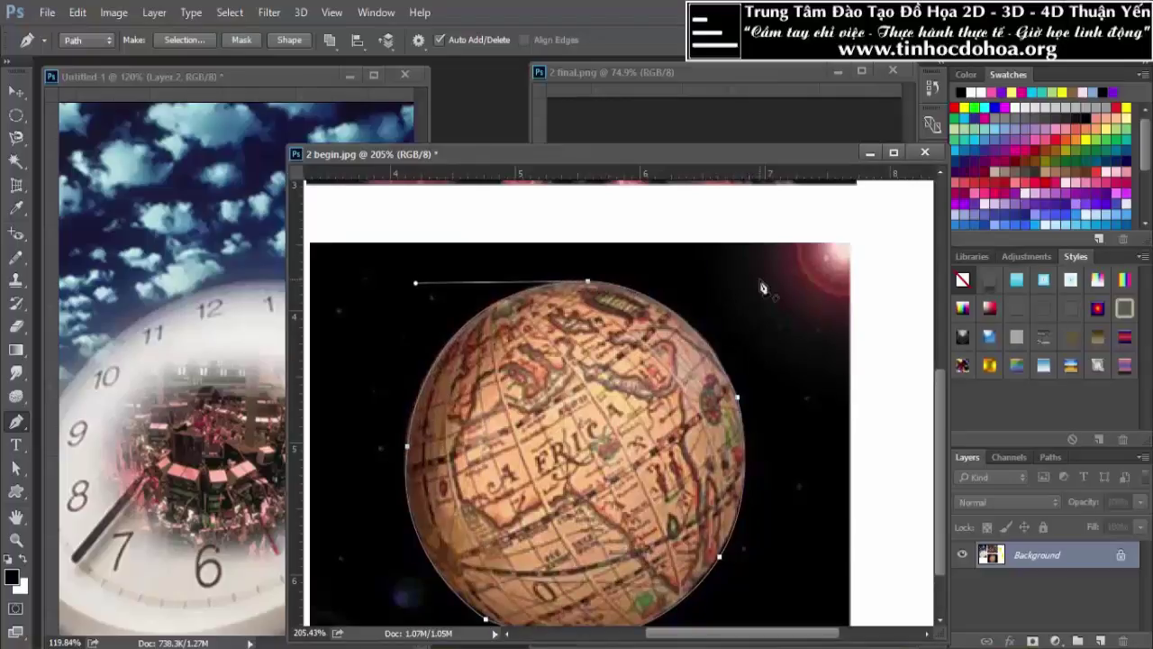
scroll(662, 309, down, 3)
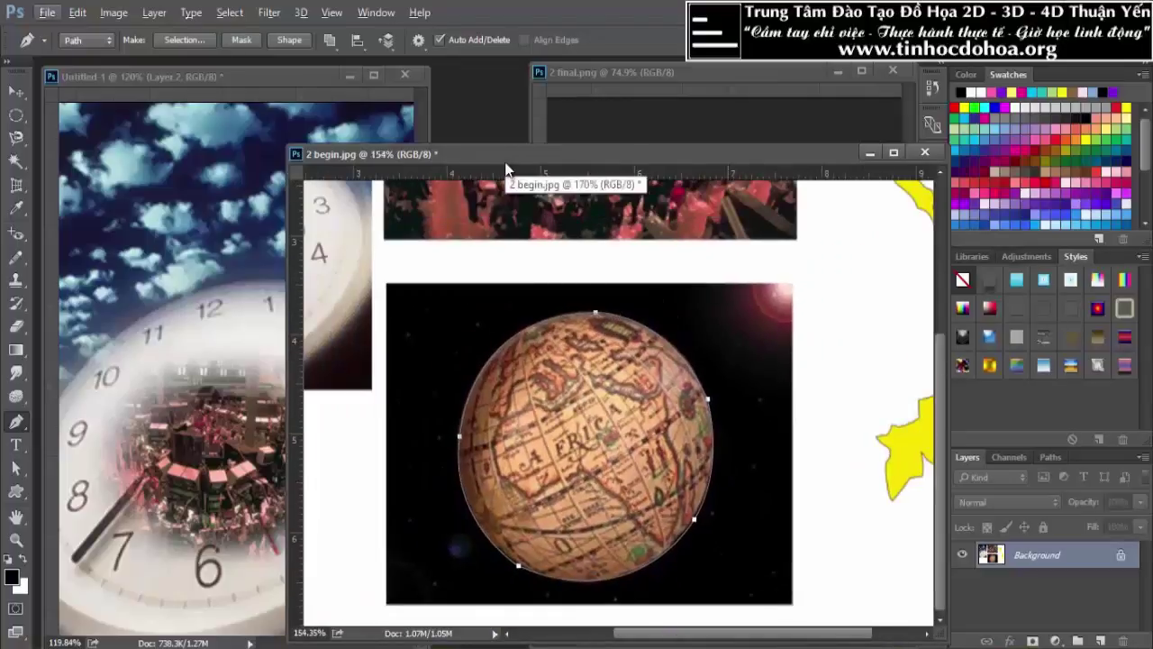
Step: Convert the globe path to a selection, test-copy it into Untitled-1, then delete the copy
key(ctrl+Return)
click(15, 97)
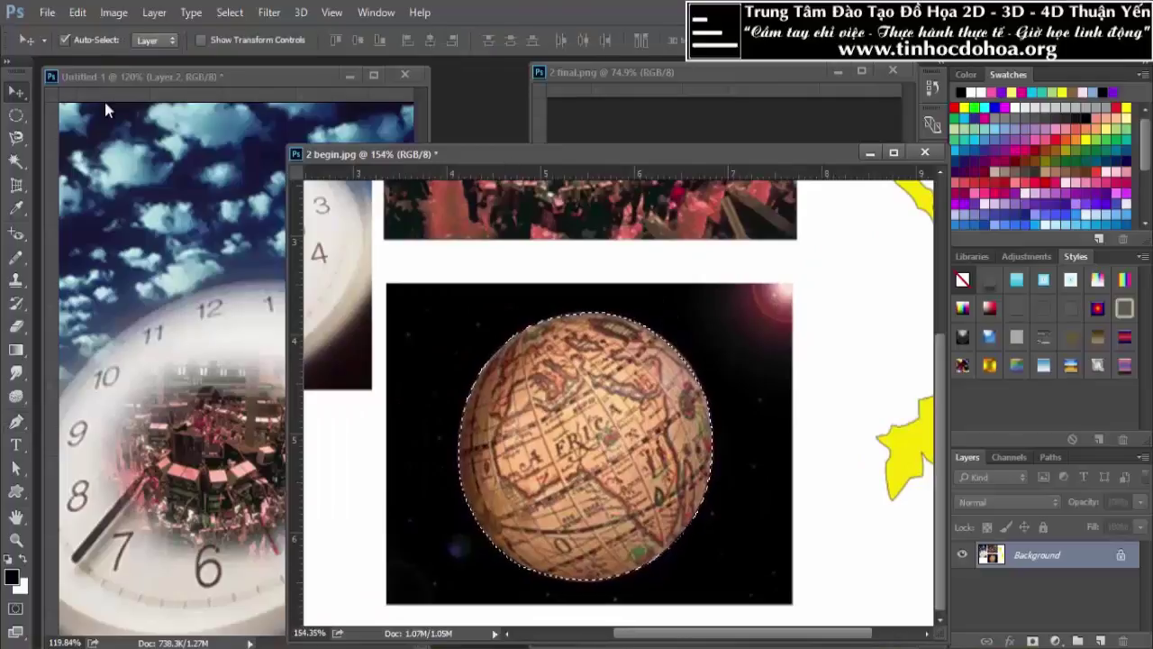
mouse_move(617, 155)
mouse_down()
mouse_move(873, 206)
mouse_move(840, 190)
mouse_up()
mouse_move(802, 439)
mouse_down()
mouse_move(331, 272)
mouse_move(291, 270)
mouse_up()
key(Delete)
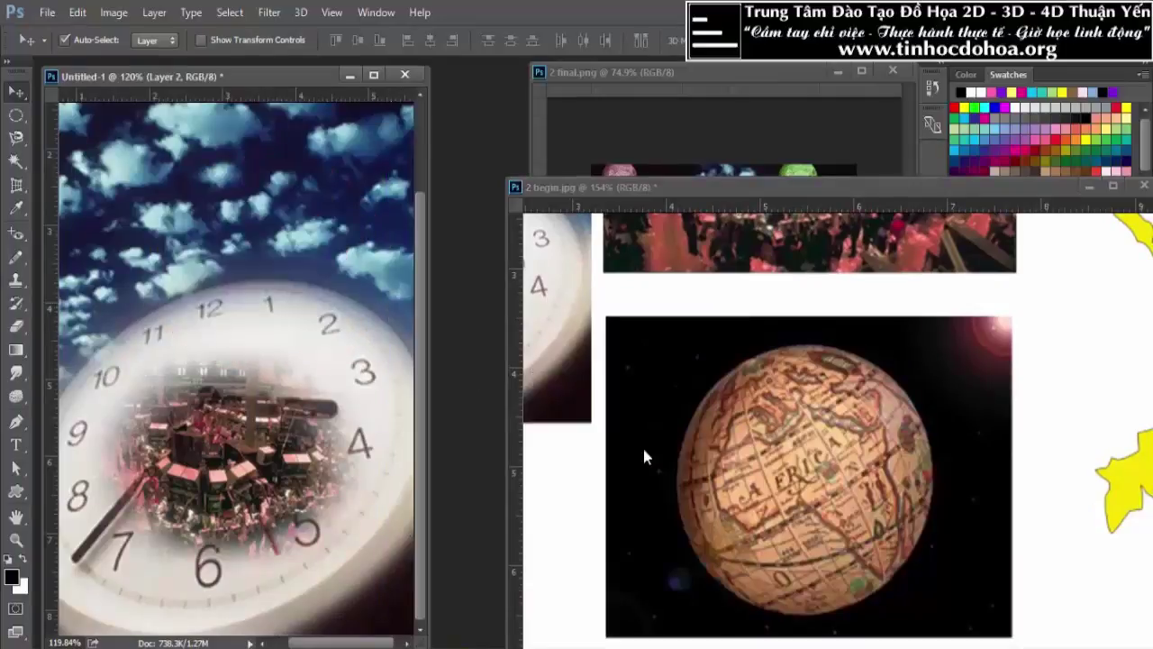
Step: Back in 2 begin.jpg, draw an elliptical selection around the globe
click(733, 467)
scroll(732, 478, down, 1)
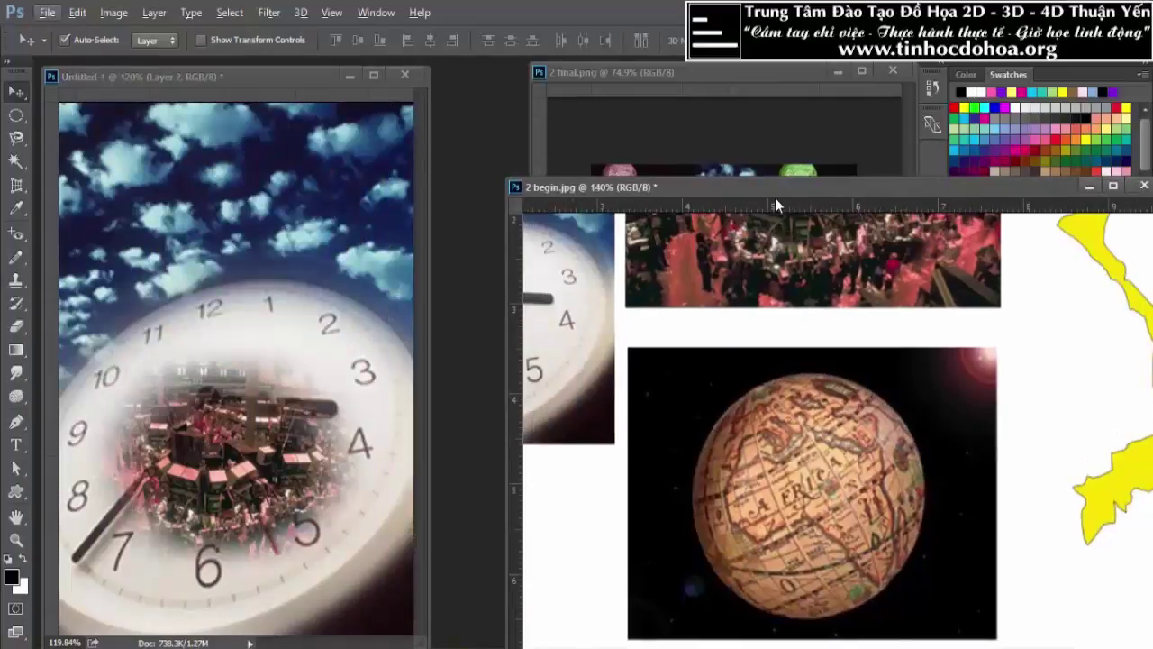
drag(775, 198, 417, 107)
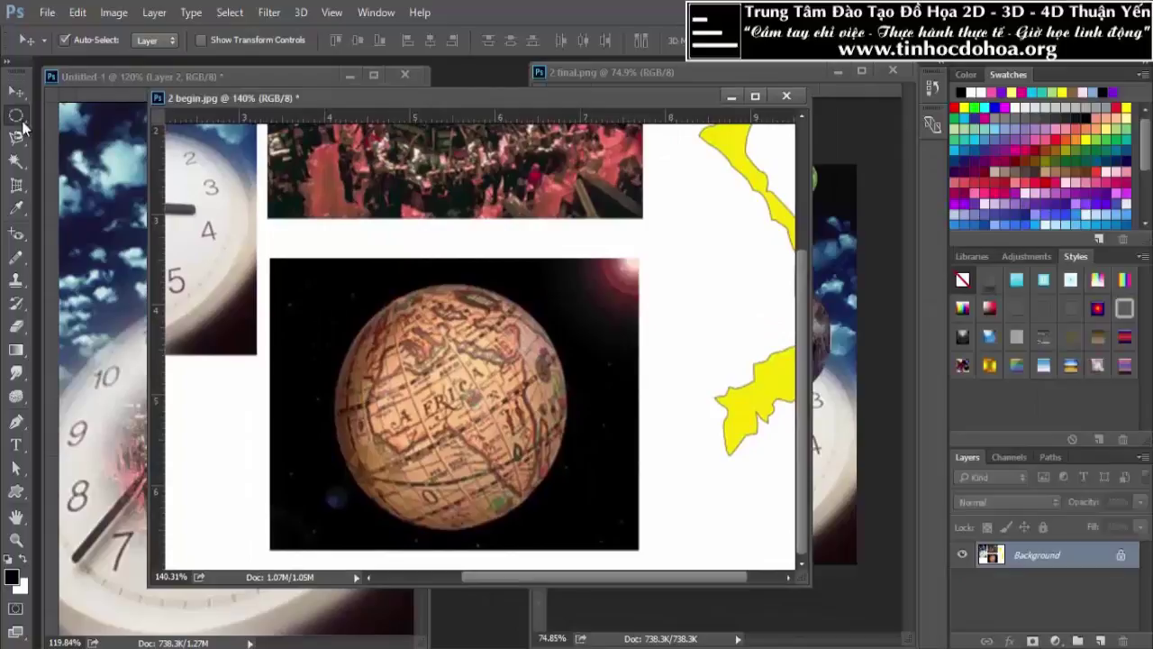
drag(17, 115, 74, 135)
click(89, 135)
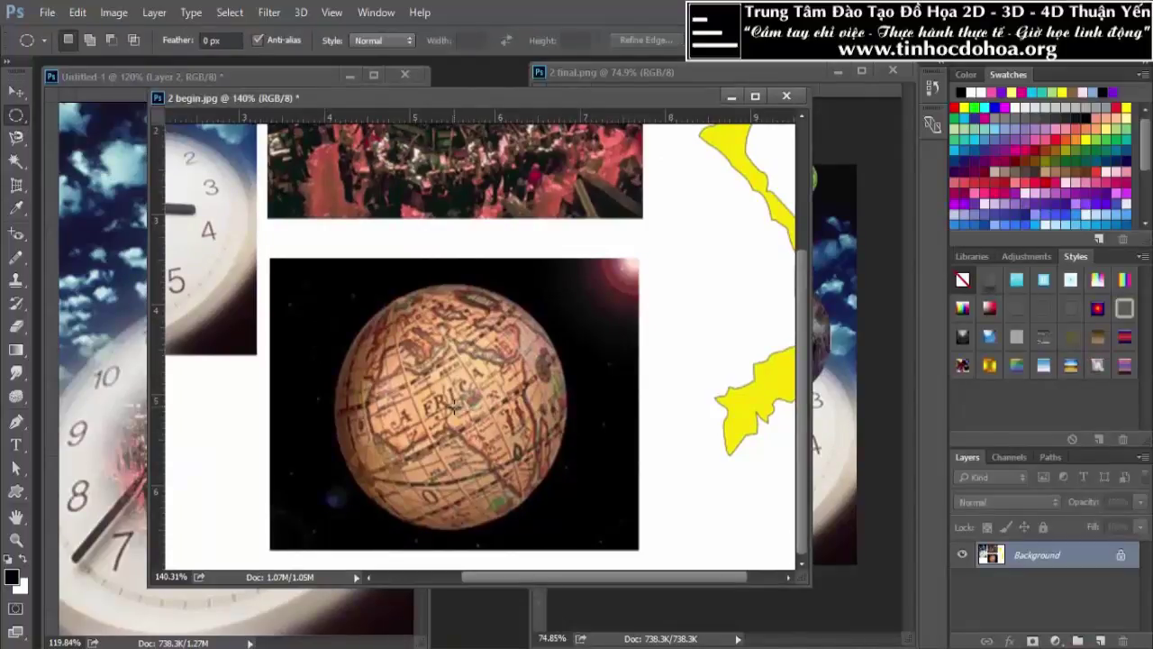
mouse_move(456, 407)
mouse_down()
mouse_move(597, 528)
mouse_move(587, 523)
mouse_up()
Step: Nudge the oval selection into place over the globe
scroll(455, 304, up, 5)
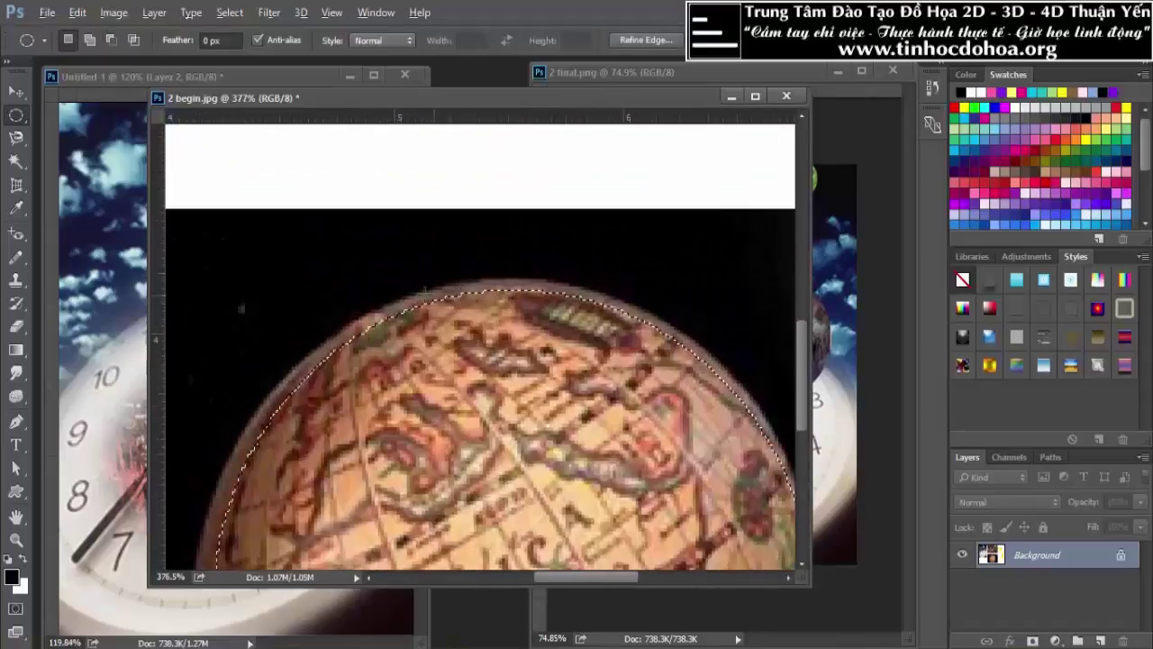
scroll(453, 306, down, 2)
drag(444, 365, 446, 371)
scroll(447, 371, down, 2)
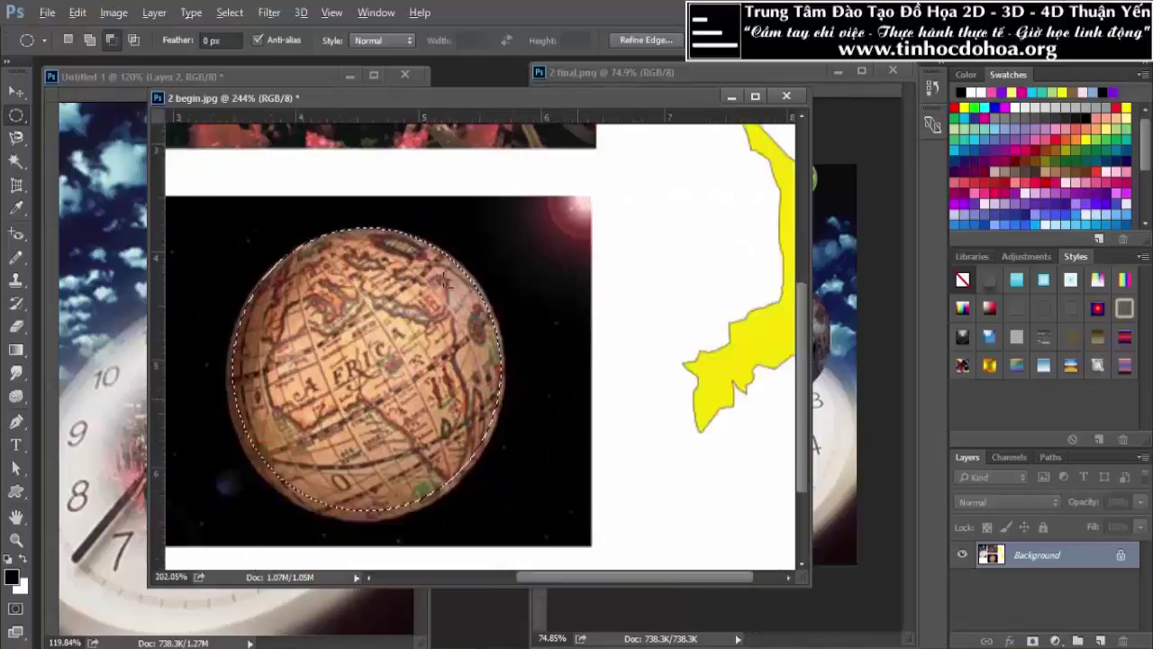
scroll(494, 450, up, 1)
scroll(494, 450, down, 3)
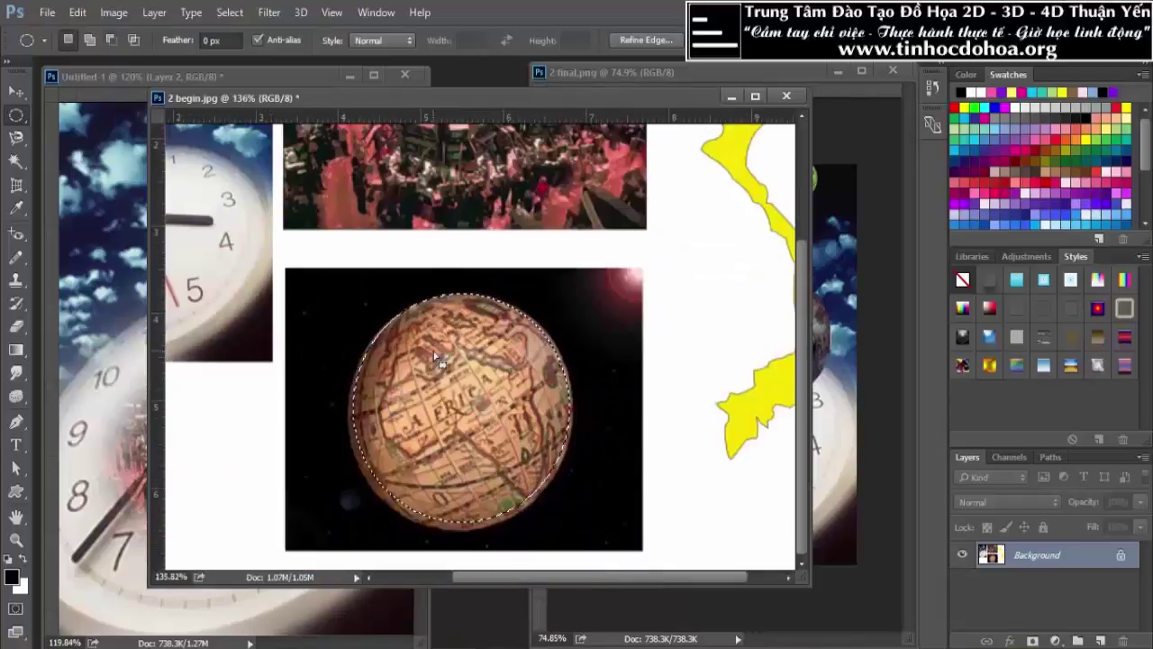
Step: Stretch the oval selection down toward the globe's bottom and commit it
key(ctrl+t)
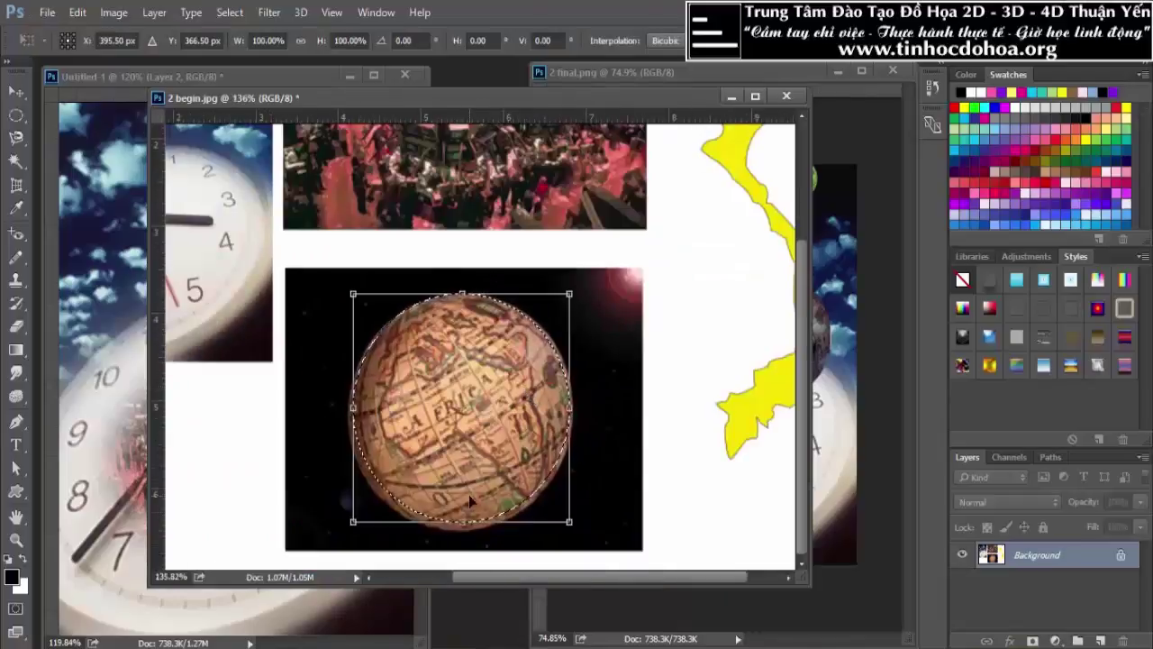
scroll(474, 554, up, 1)
scroll(474, 545, up, 2)
scroll(472, 541, up, 4)
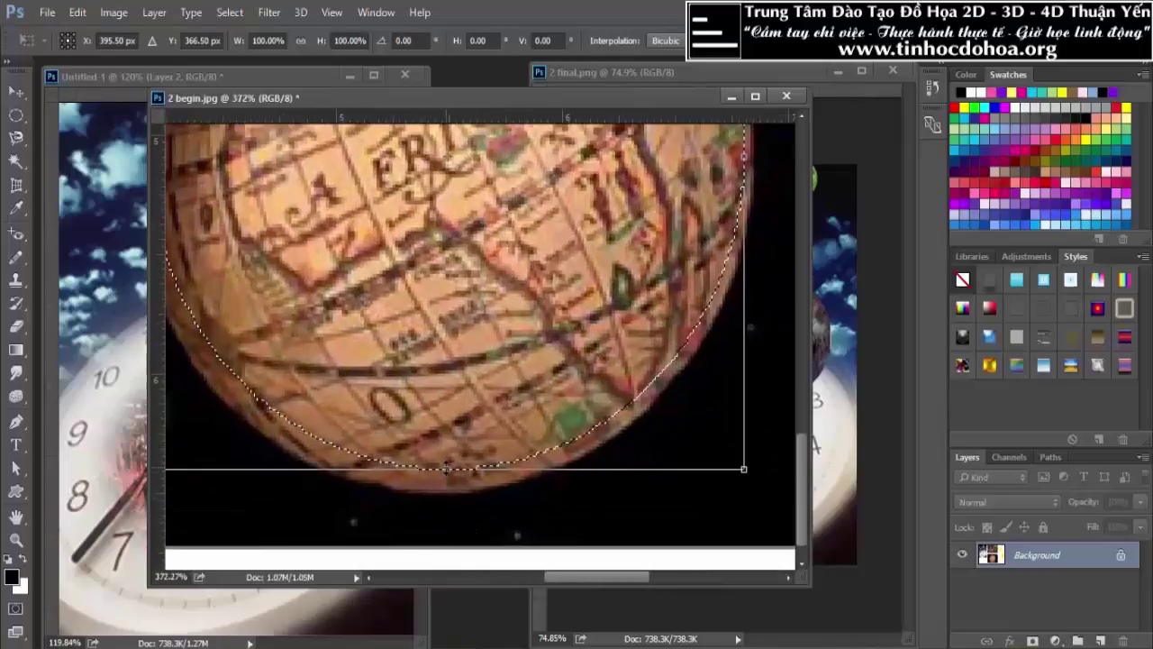
drag(445, 476, 445, 477)
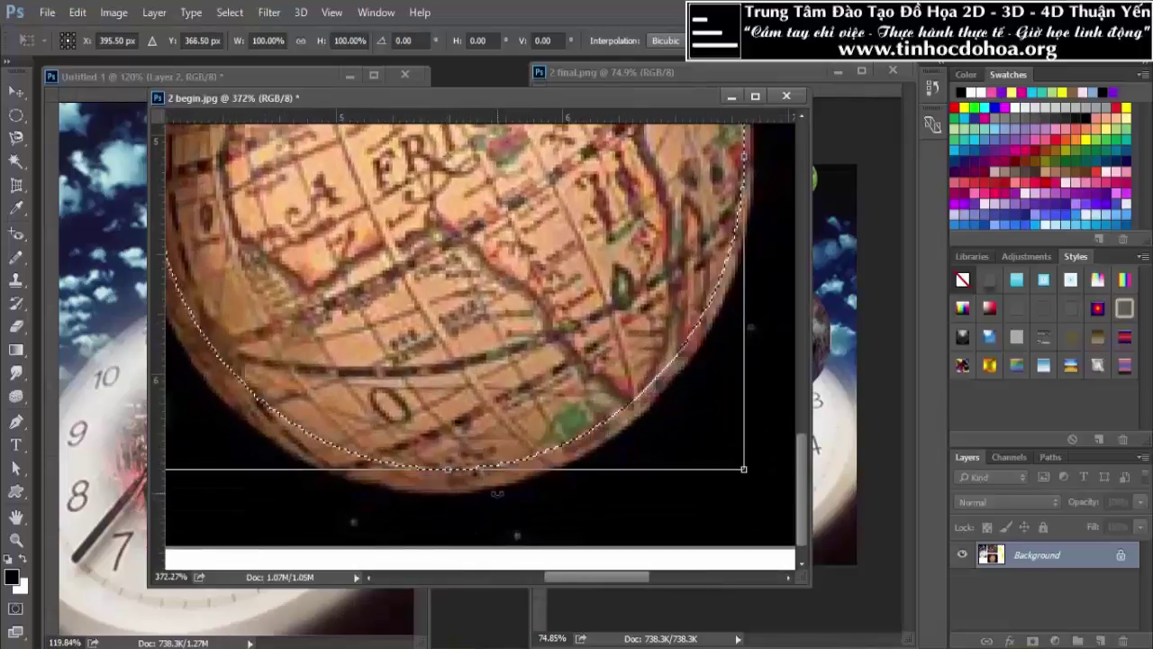
scroll(503, 501, down, 4)
key(alt+space)
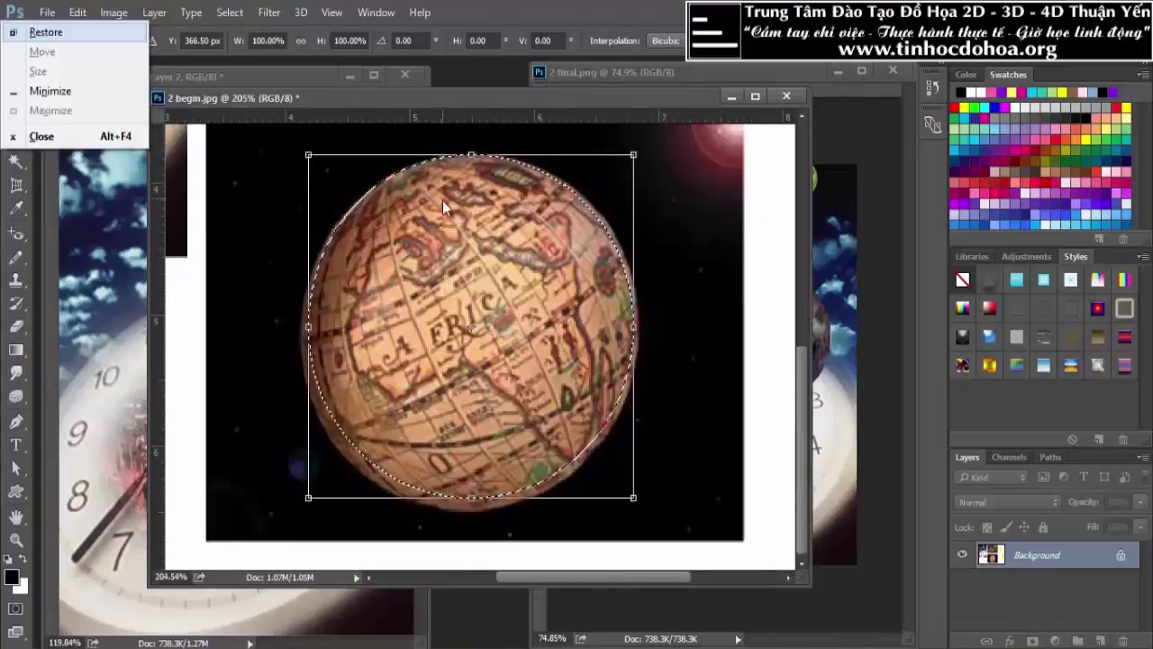
key(Escape)
key(Return)
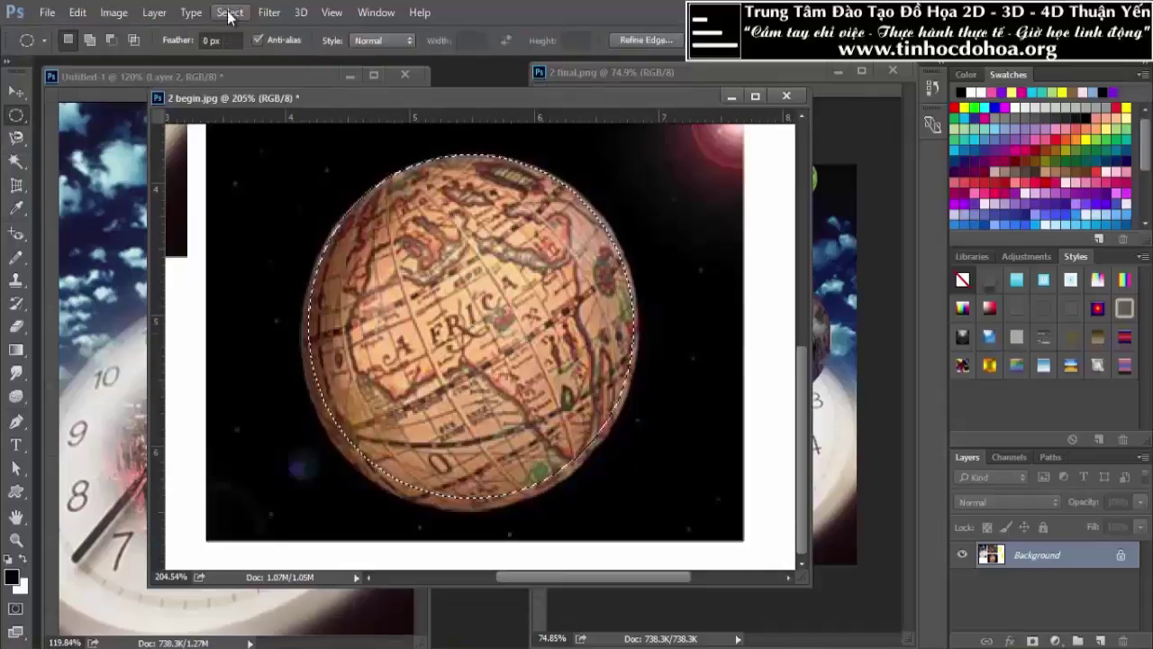
Step: With Transform Selection, extend the selection to the globe's lower edge
click(229, 12)
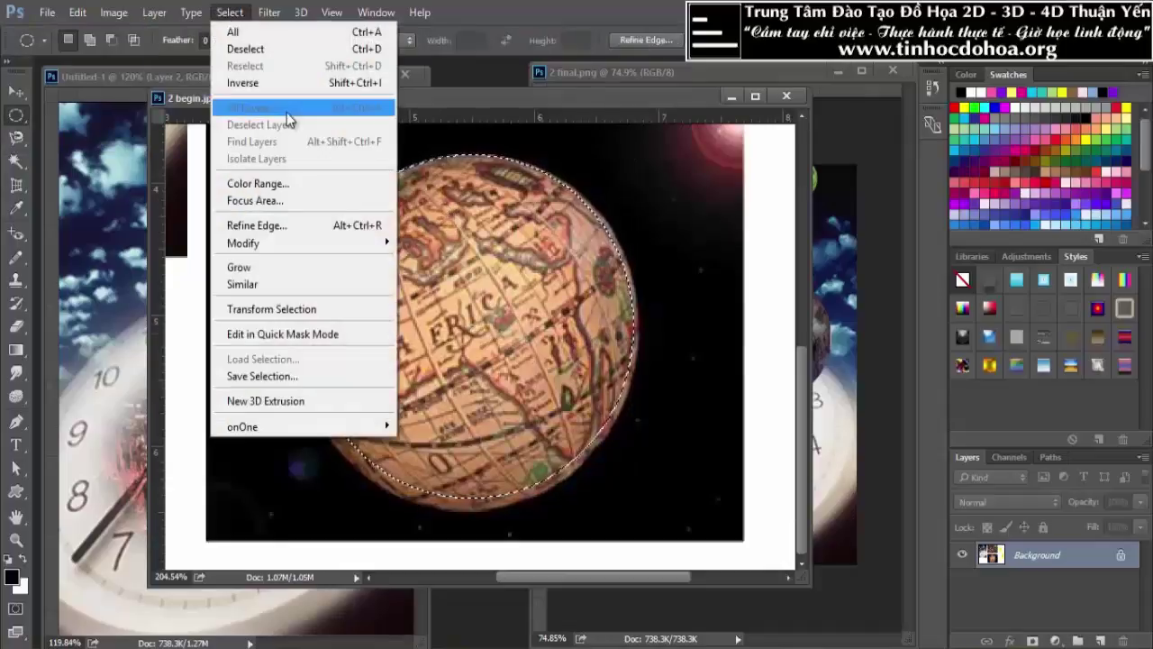
click(310, 309)
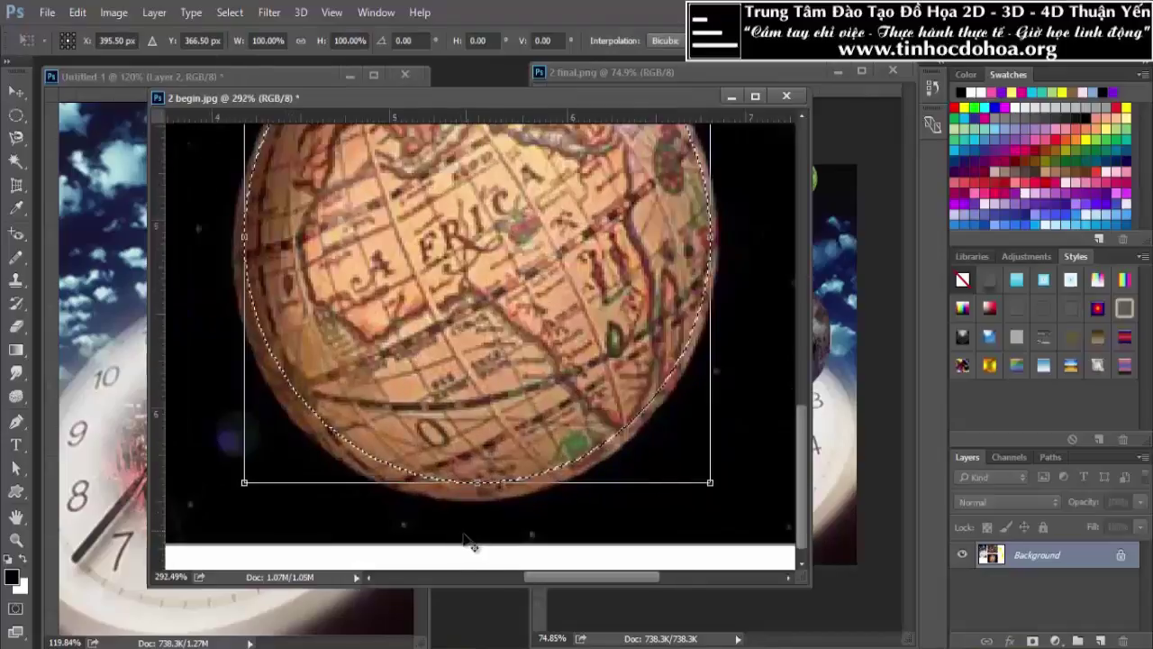
scroll(463, 538, up, 3)
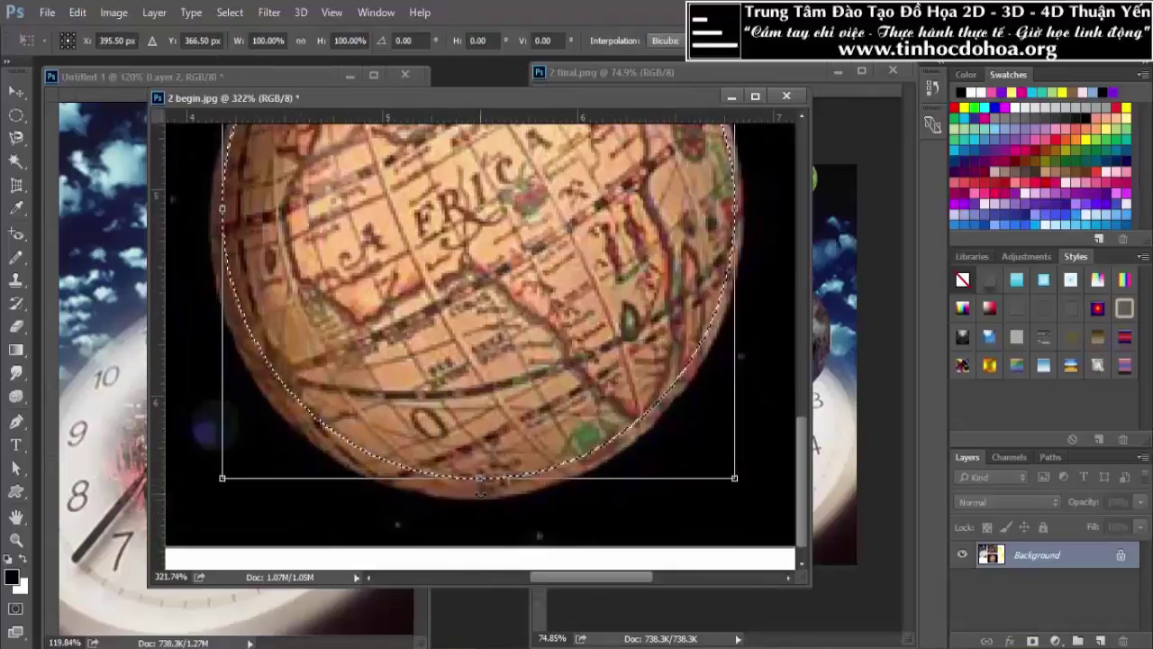
drag(482, 476, 479, 501)
scroll(308, 316, up, 2)
scroll(308, 316, up, 2)
Step: Widen the selection to the globe's left and right edges, committing at about 104%
drag(303, 309, 287, 310)
scroll(287, 310, down, 3)
scroll(287, 310, down, 4)
scroll(638, 222, up, 2)
scroll(649, 207, down, 2)
scroll(666, 189, down, 1)
scroll(696, 167, up, 2)
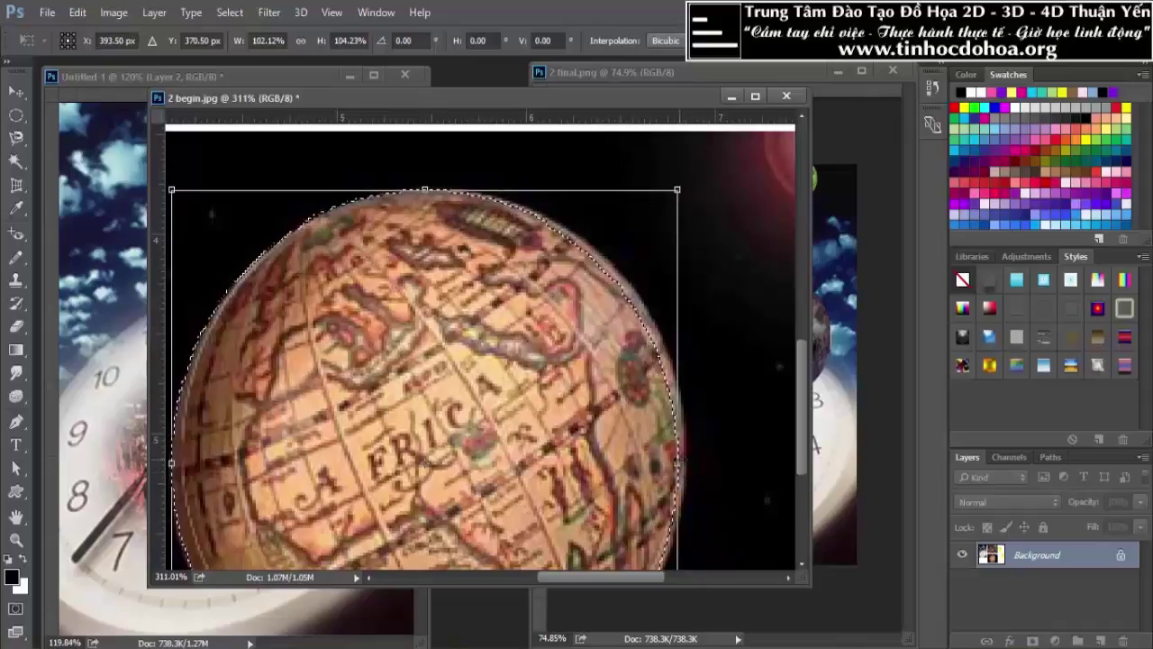
drag(677, 464, 688, 465)
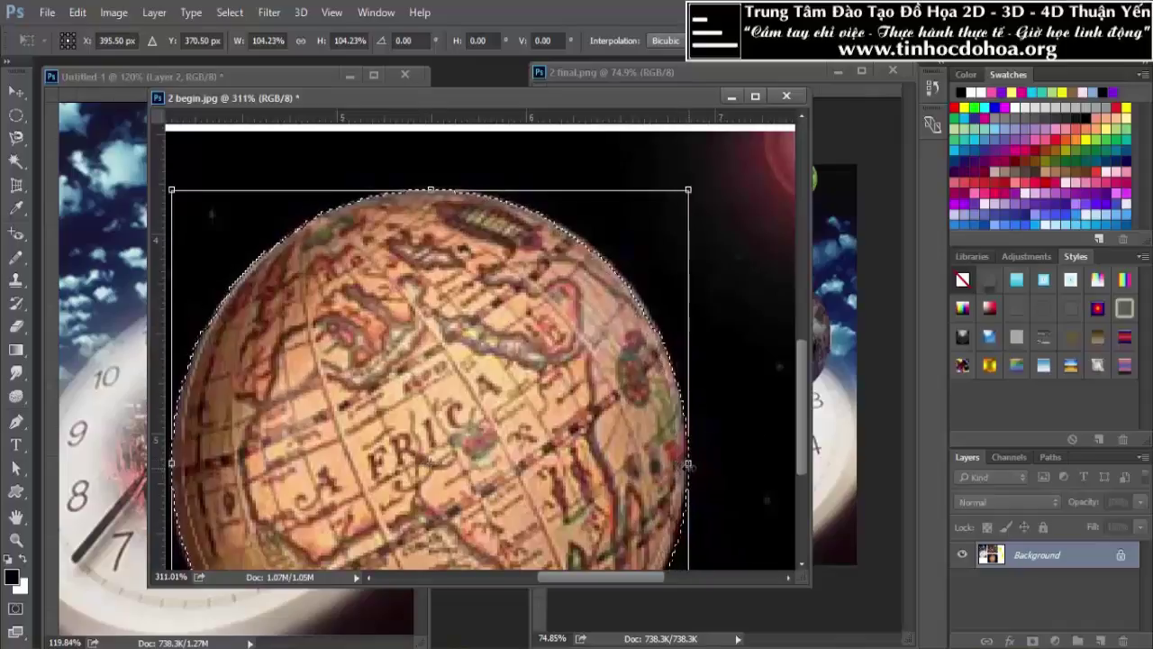
scroll(628, 387, down, 2)
scroll(628, 388, down, 1)
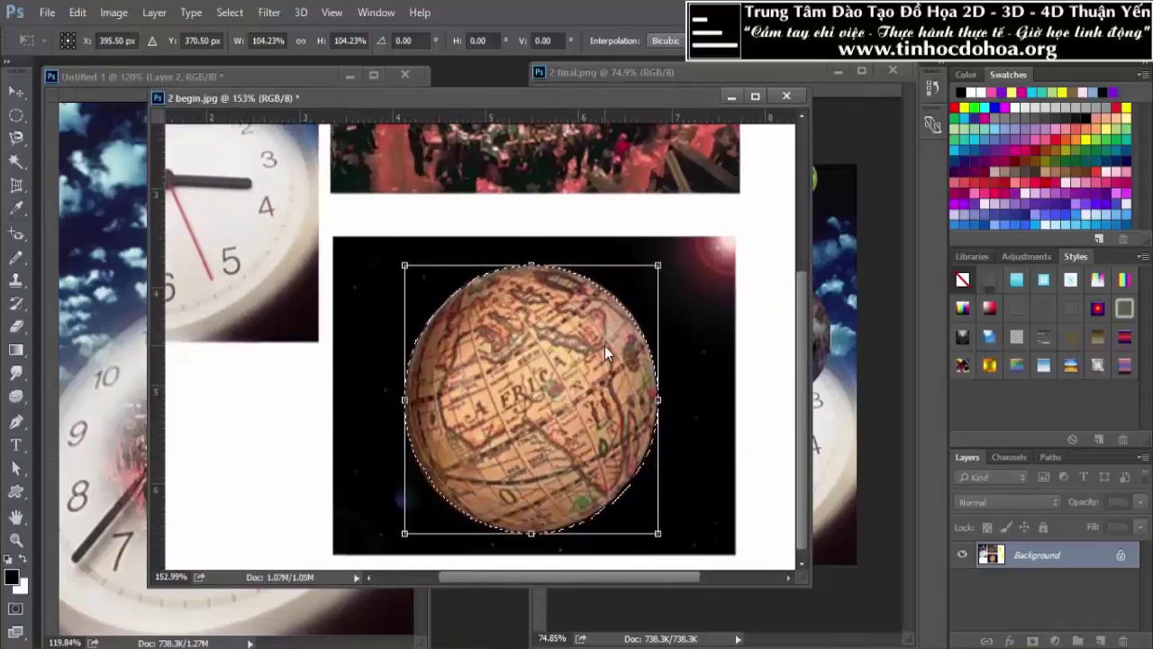
key(alt+space)
key(Escape)
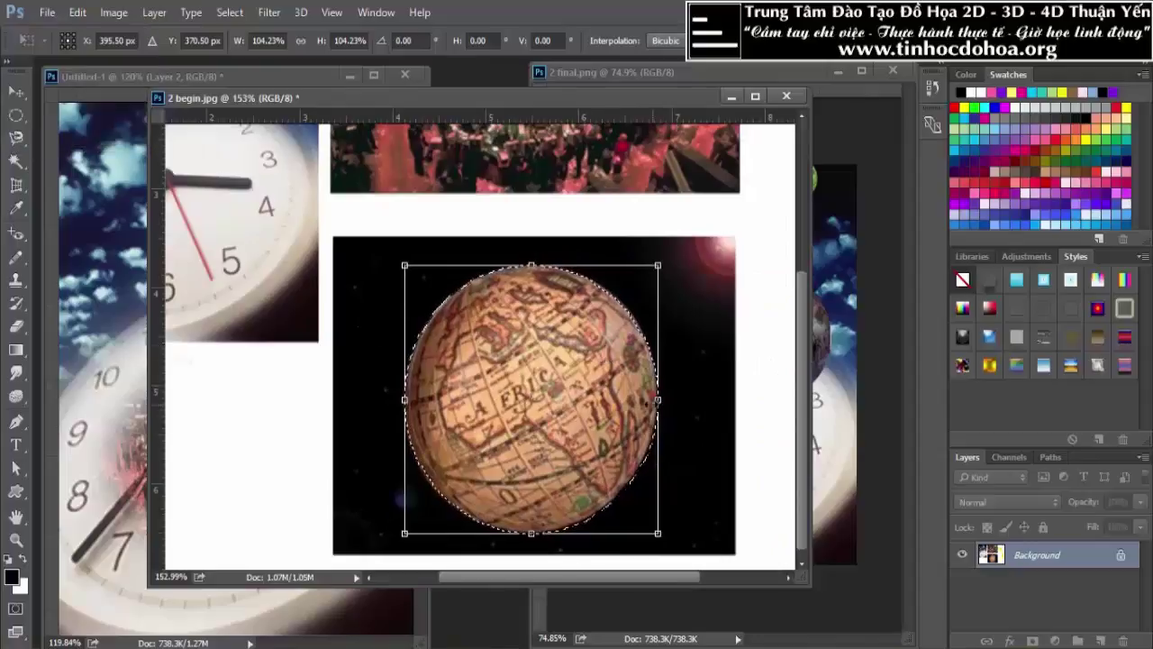
key(Return)
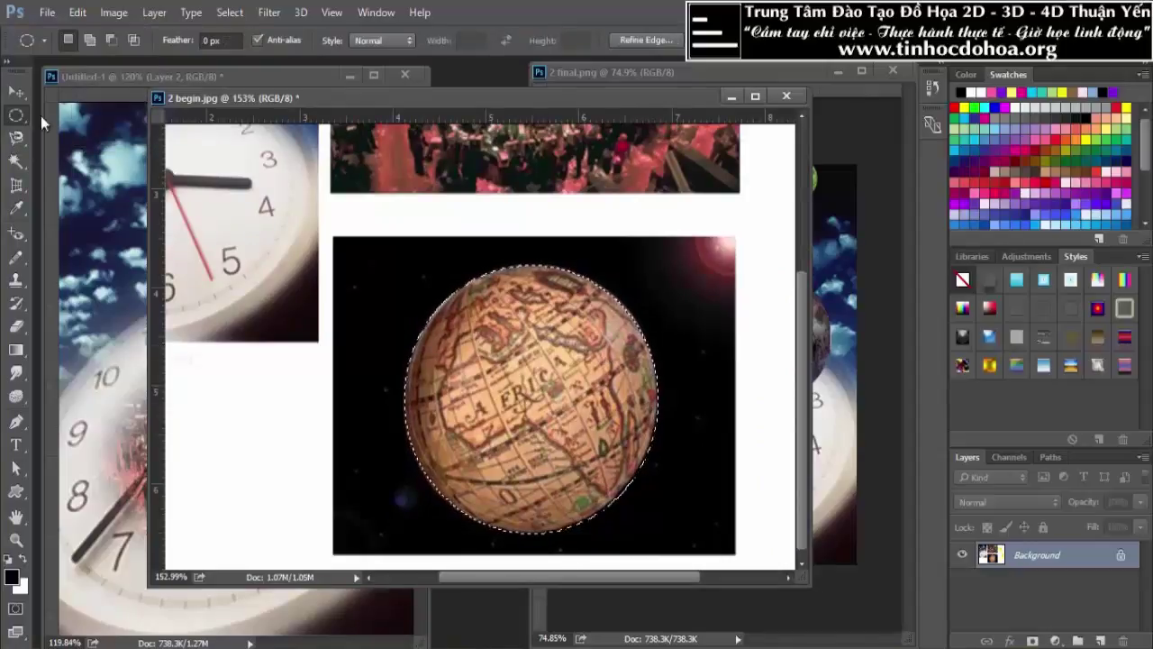
Step: Drag the selected globe into Untitled-1, then deselect and minimize 2 begin.jpg
key(v)
drag(555, 369, 126, 242)
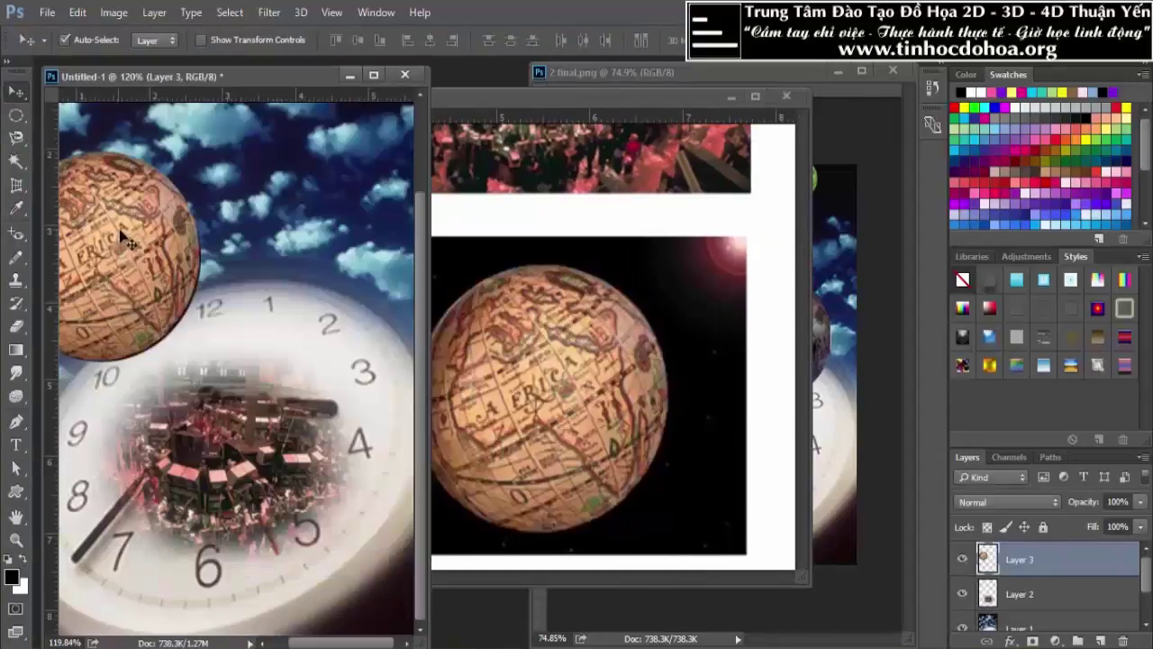
drag(204, 257, 333, 290)
click(565, 345)
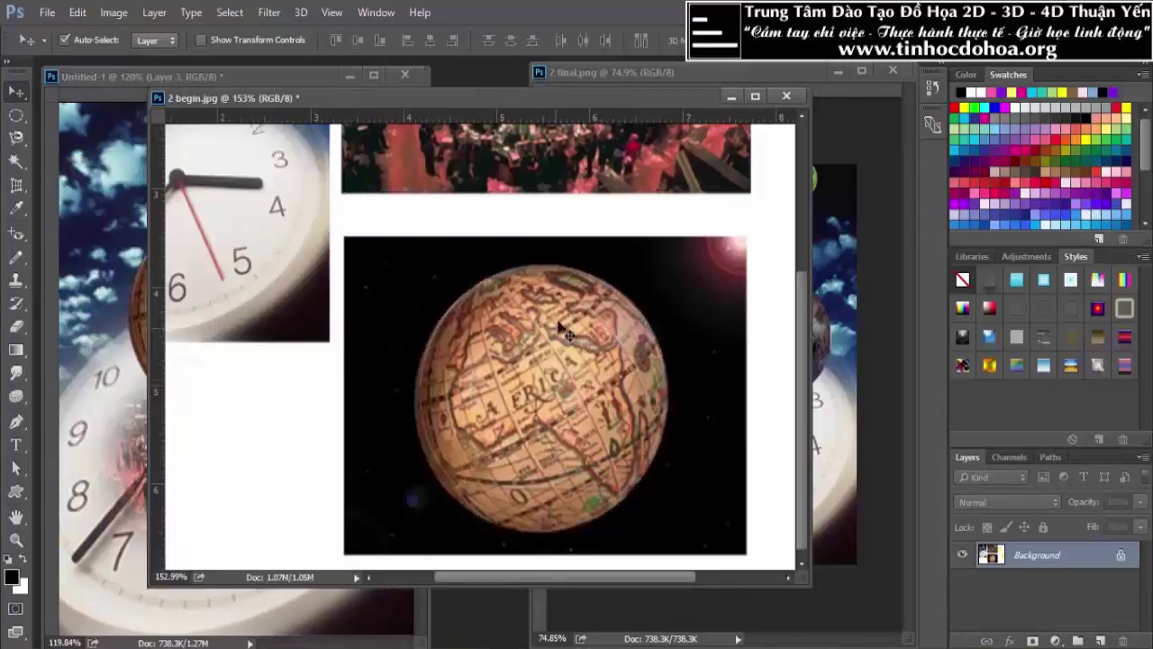
key(ctrl+d)
scroll(545, 282, down, 2)
click(731, 96)
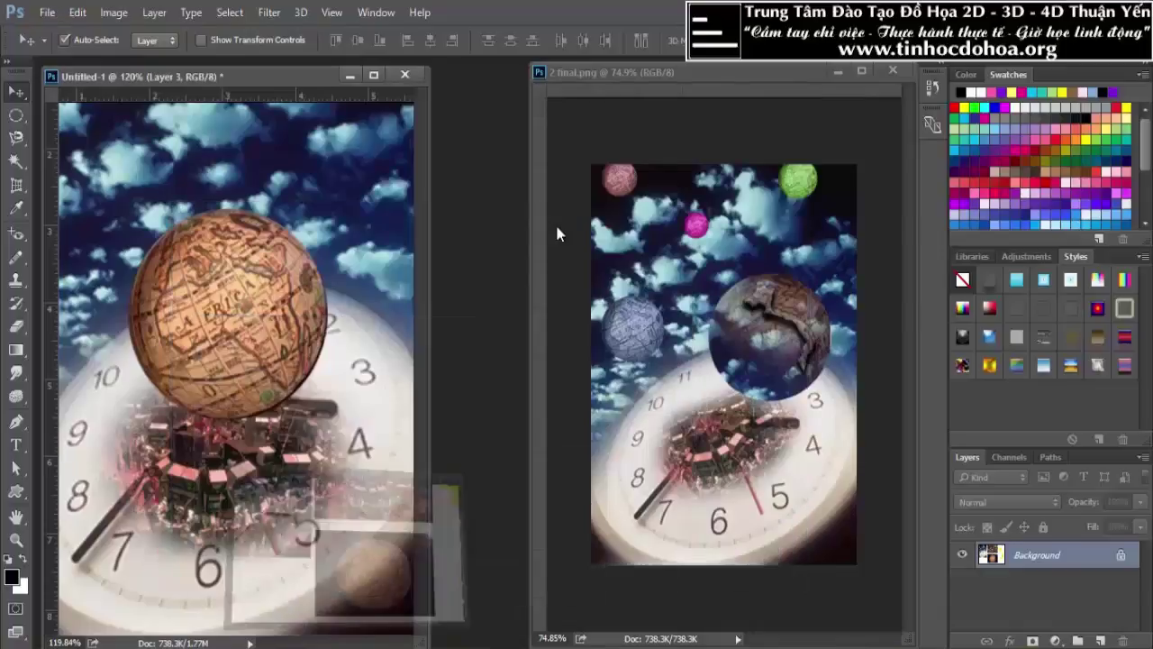
Step: Position the globe on Layer 3 just above the stock-exchange oval on the clock
drag(241, 315, 278, 317)
scroll(310, 326, down, 1)
scroll(325, 329, down, 1)
scroll(338, 333, down, 1)
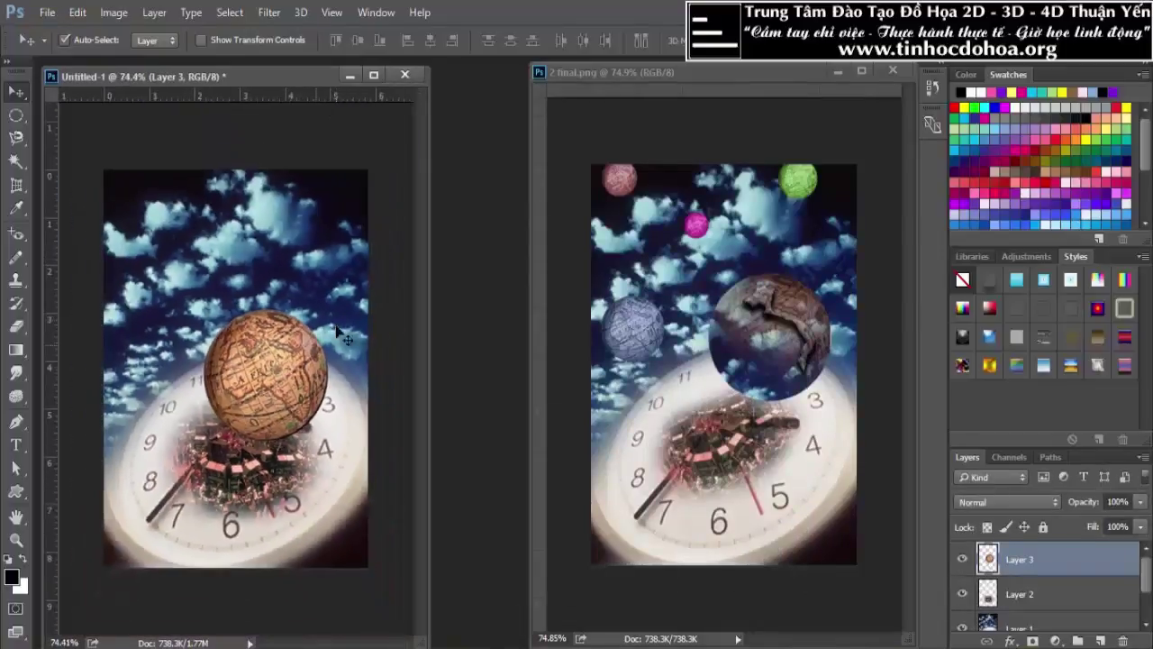
drag(282, 379, 296, 362)
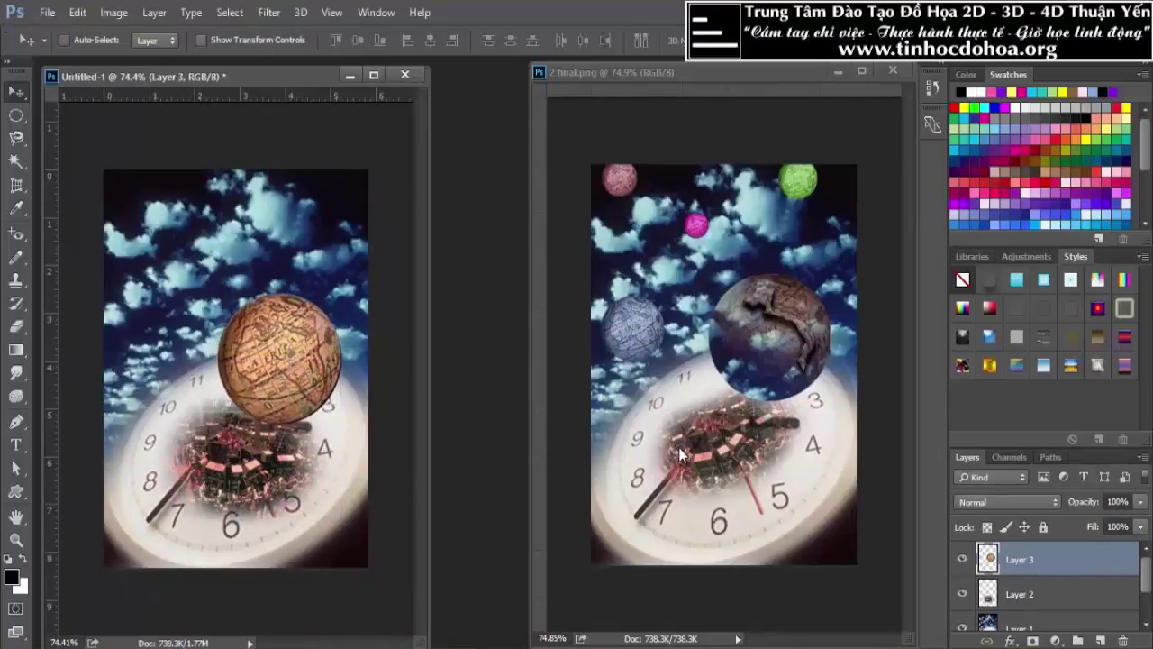
Step: Duplicate the big globe and shrink the copy in the upper-left sky
key(ctrl+j)
drag(307, 380, 187, 255)
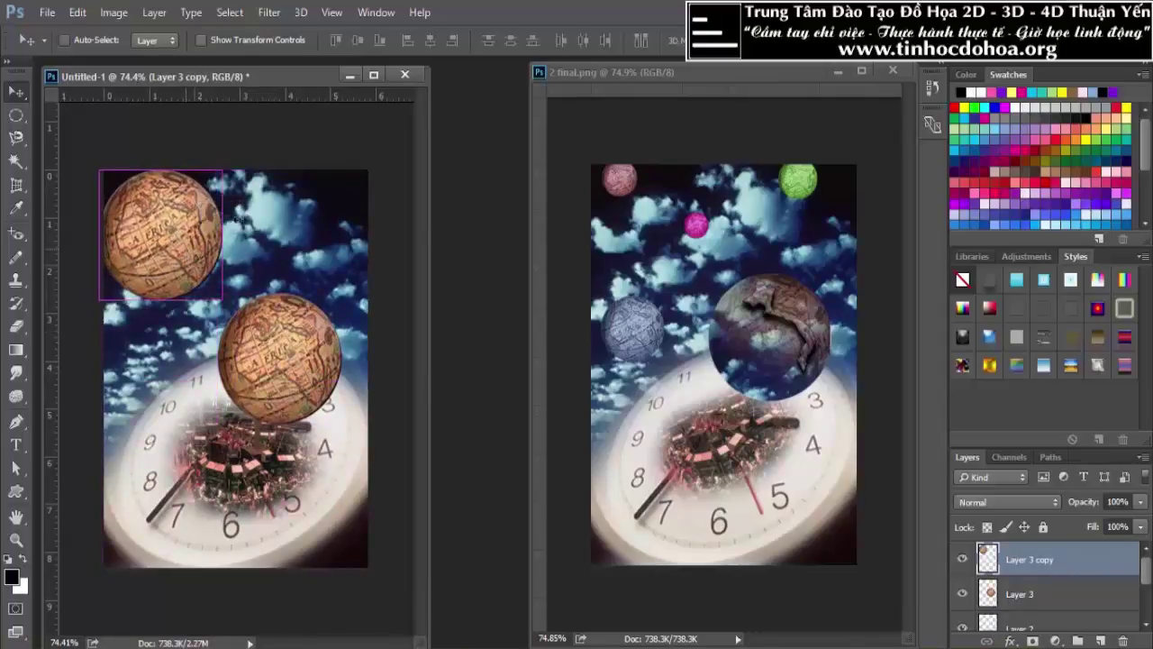
key(ctrl+t)
drag(218, 169, 193, 200)
key(Return)
Step: Place another globe copy at the top right, scaled to about 39%
click(282, 343)
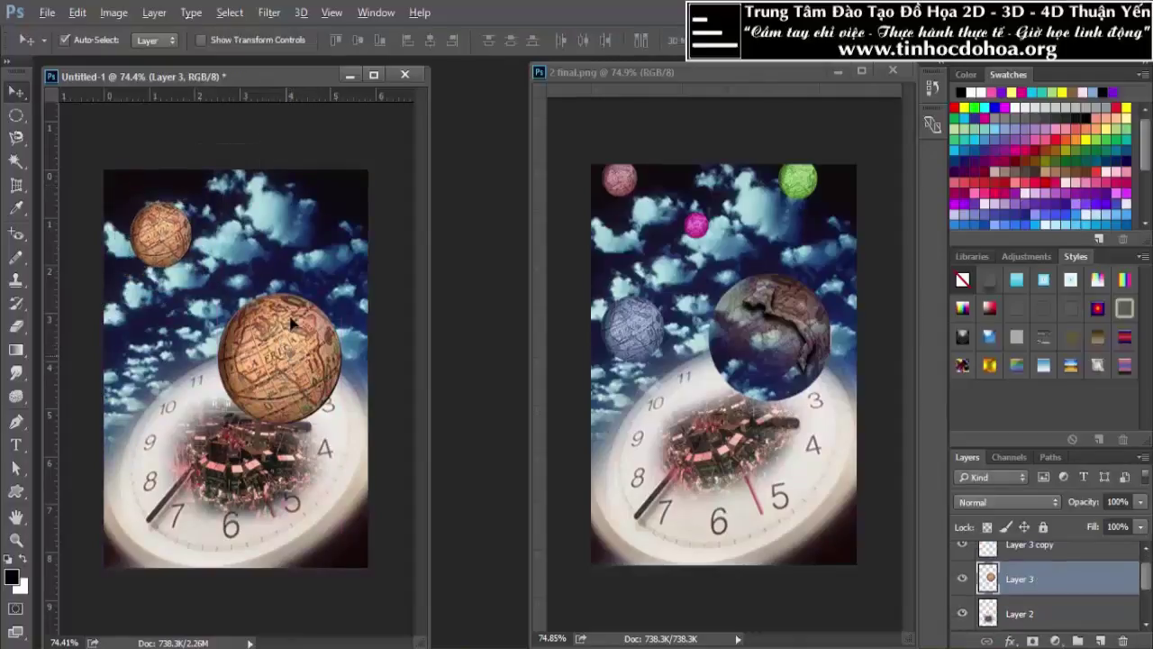
drag(290, 322, 317, 257)
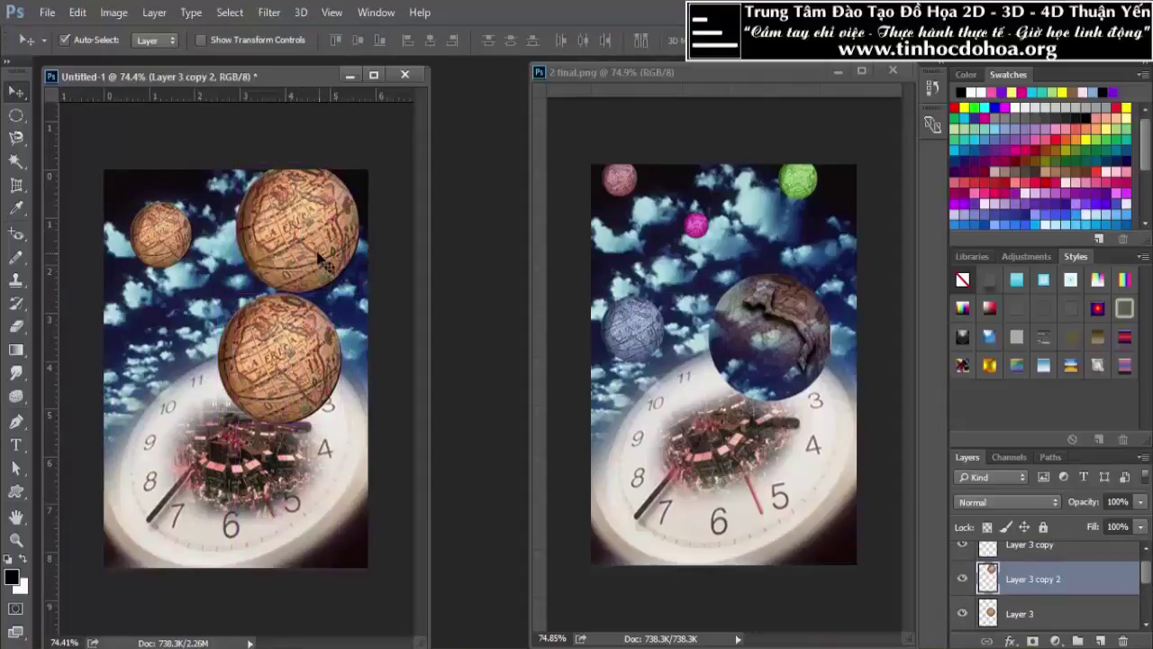
key(ctrl+t)
mouse_move(343, 171)
mouse_down()
mouse_move(319, 194)
mouse_move(312, 178)
mouse_up()
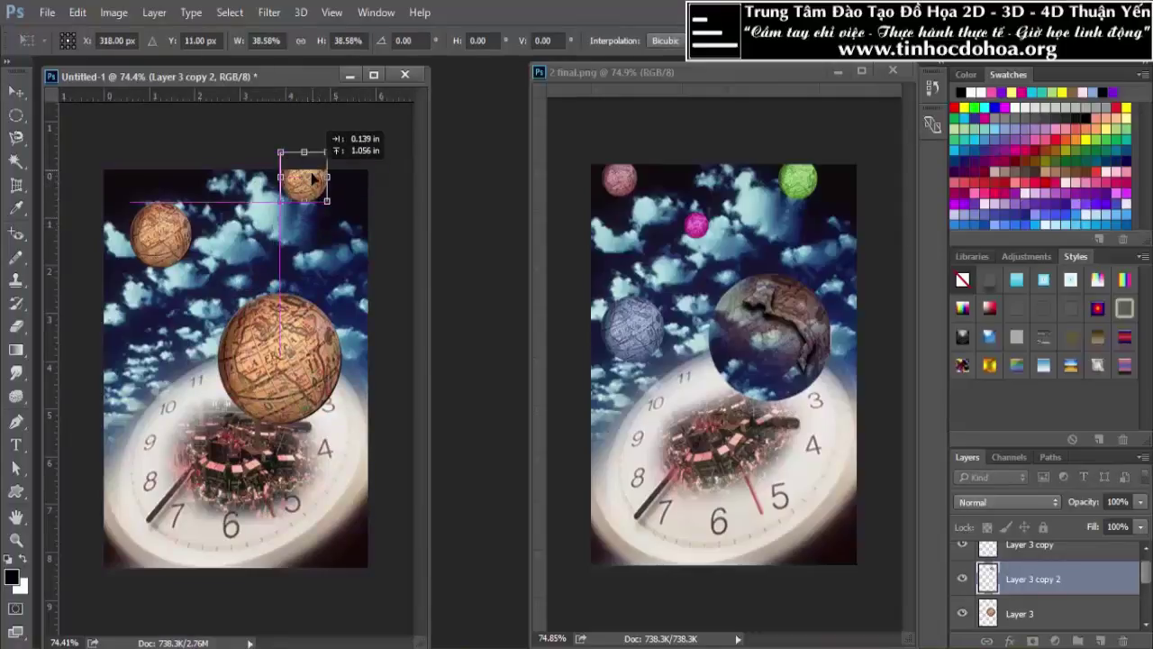
key(Return)
Step: Add a small globe copy on the left and nudge it up and right into mid-sky
ctrl+click(320, 354)
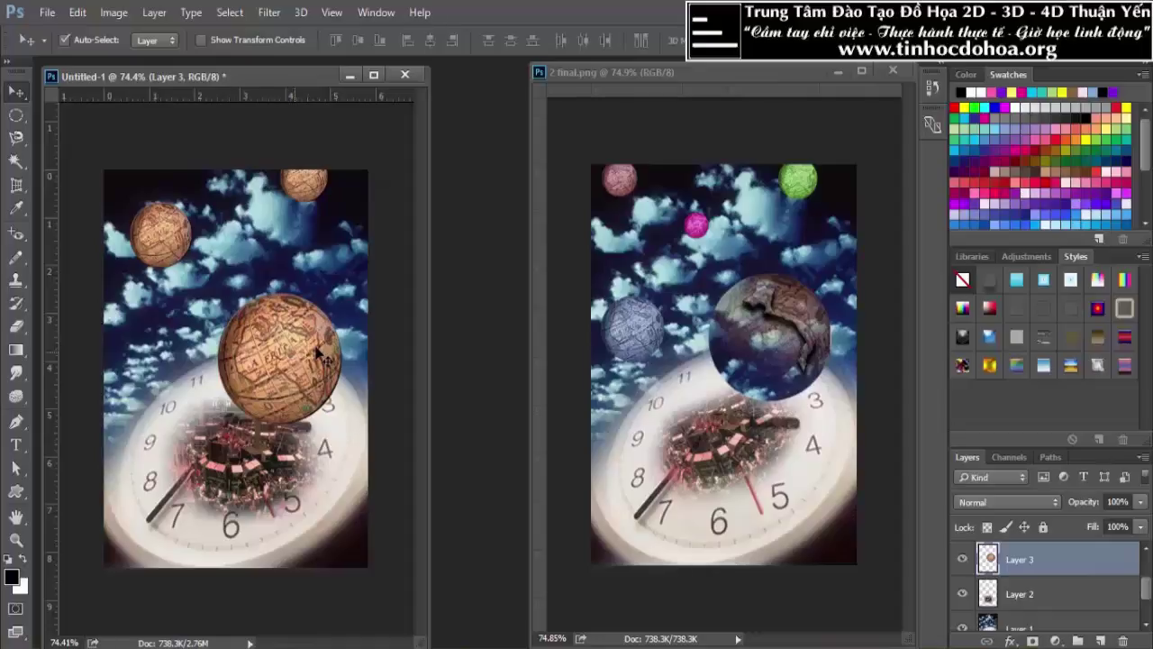
drag(320, 354, 196, 341)
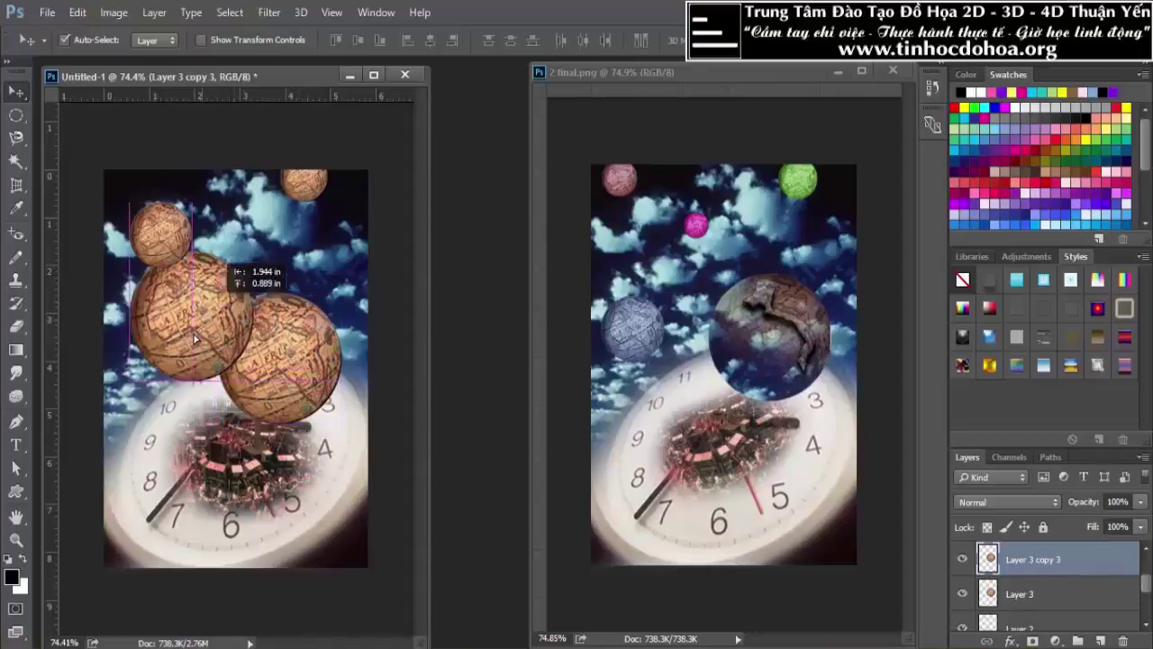
key(ctrl+t)
mouse_move(236, 269)
mouse_down()
mouse_move(182, 328)
mouse_move(217, 287)
mouse_up()
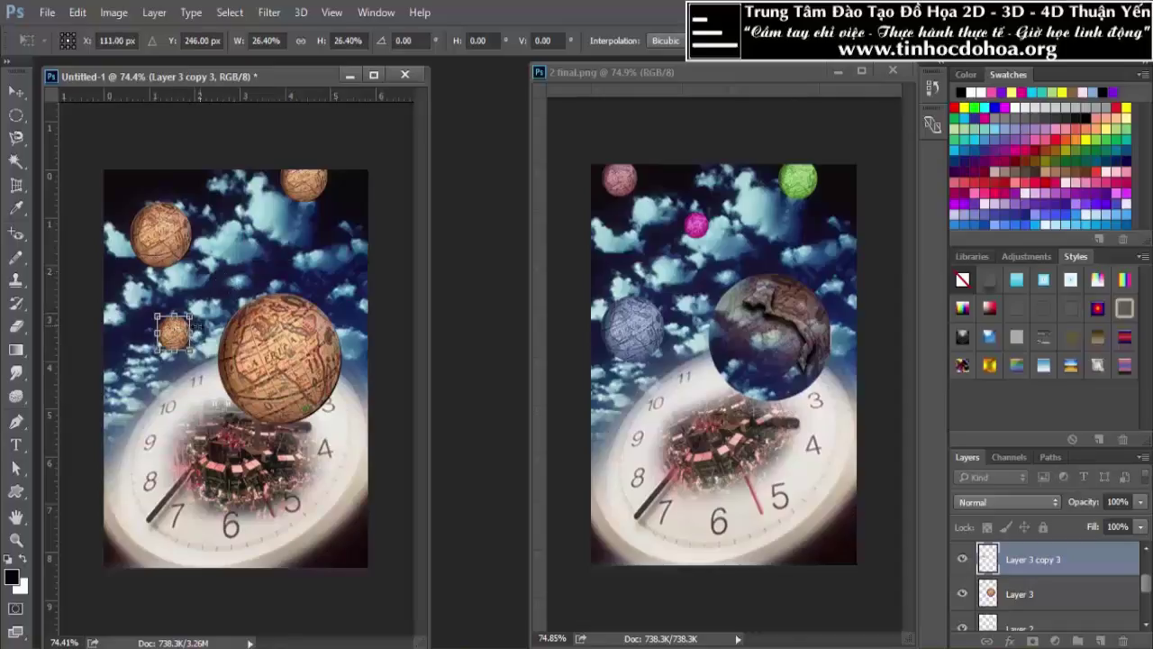
key(Return)
drag(163, 332, 217, 275)
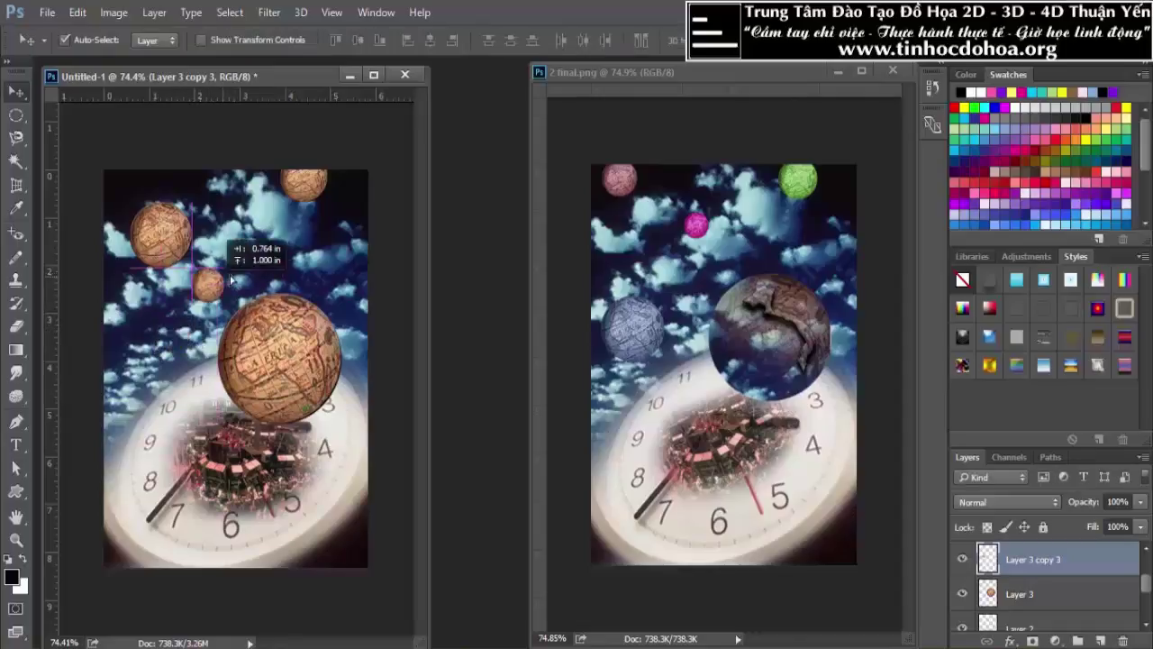
Step: Shrink the upper-left globe further into the corner and raise the small mid-sky globe slightly
mouse_move(177, 241)
mouse_down()
mouse_move(156, 199)
mouse_move(167, 225)
mouse_up()
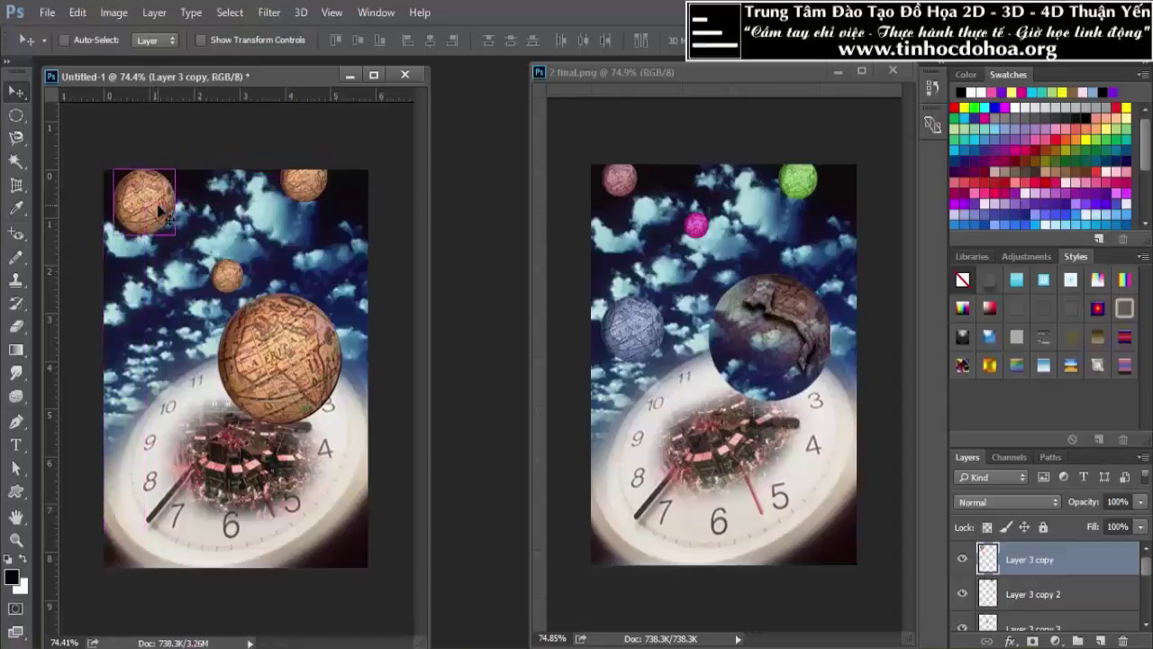
key(ctrl+t)
drag(175, 168, 123, 199)
key(Return)
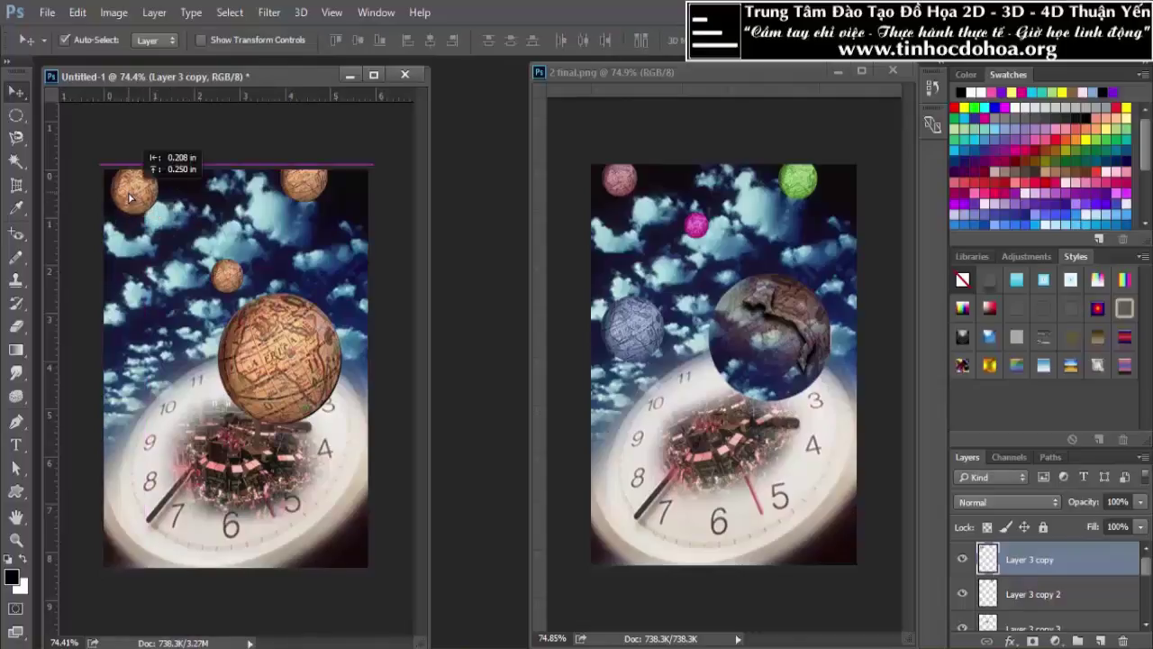
drag(223, 283, 214, 255)
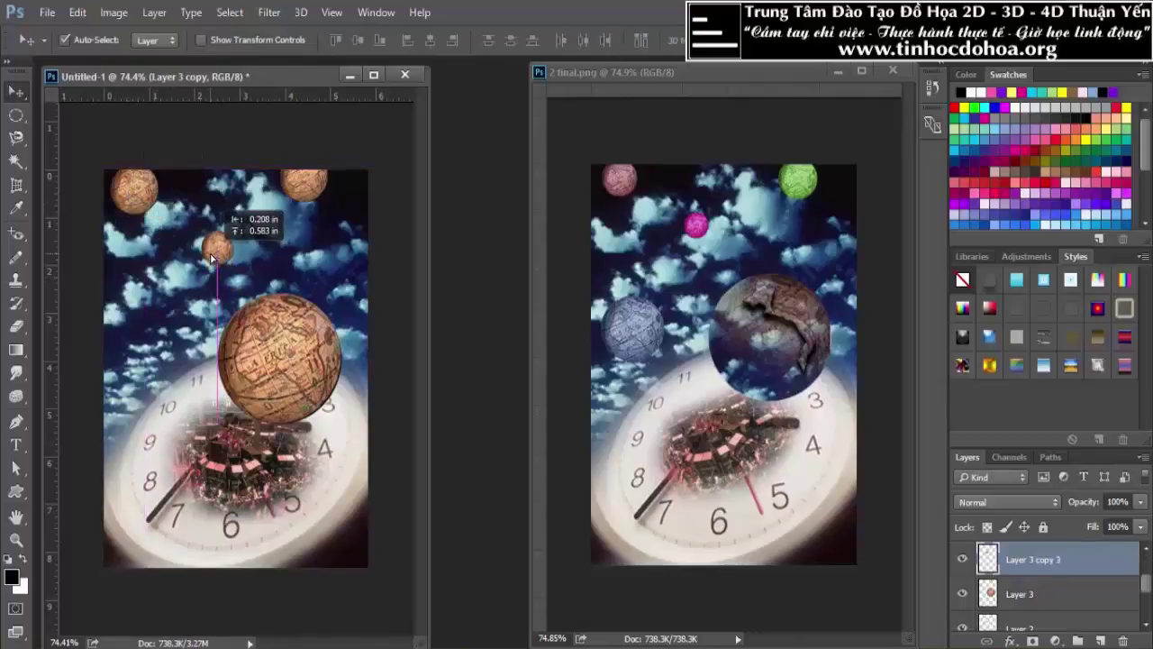
Step: Add a left-hand globe copy scaled to about 56% and raise it slightly
mouse_move(287, 350)
alt+mouse_down()
mouse_move(165, 371)
mouse_move(163, 381)
alt+mouse_up()
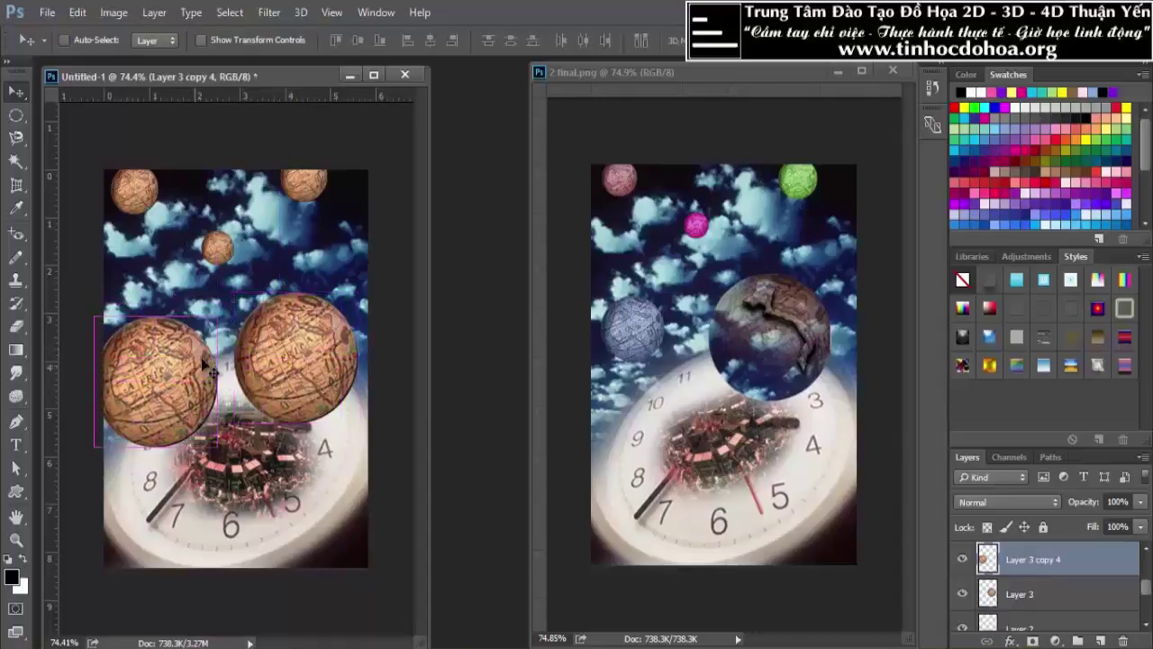
key(ctrl+t)
alt+shift+drag(218, 318, 190, 345)
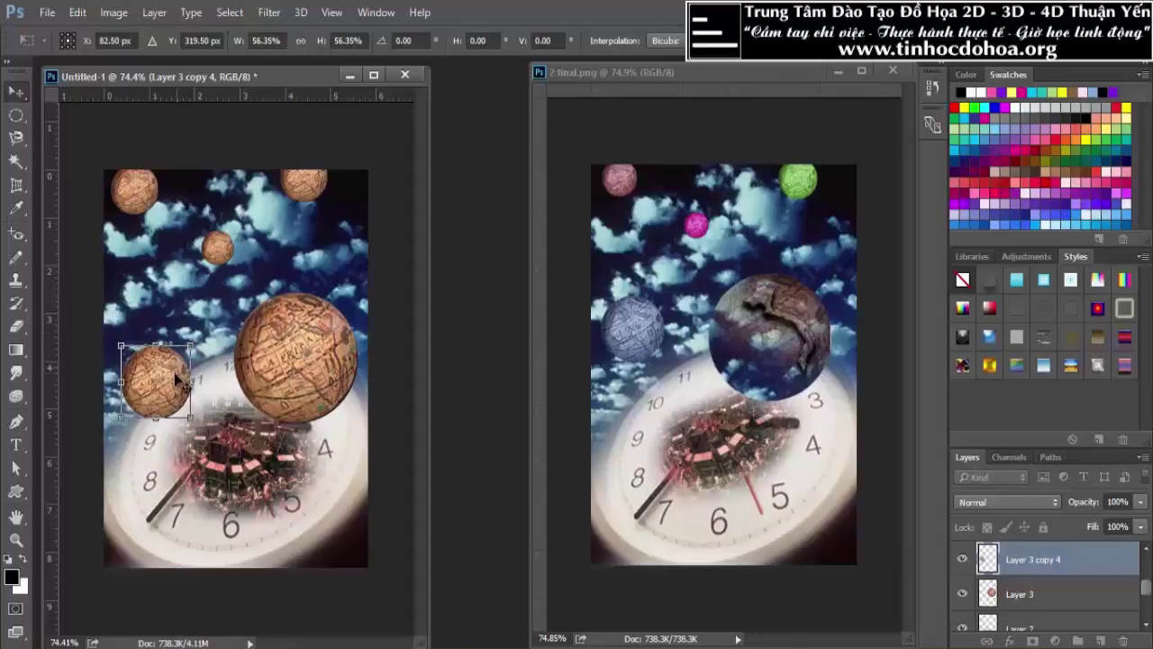
key(Return)
drag(177, 380, 166, 364)
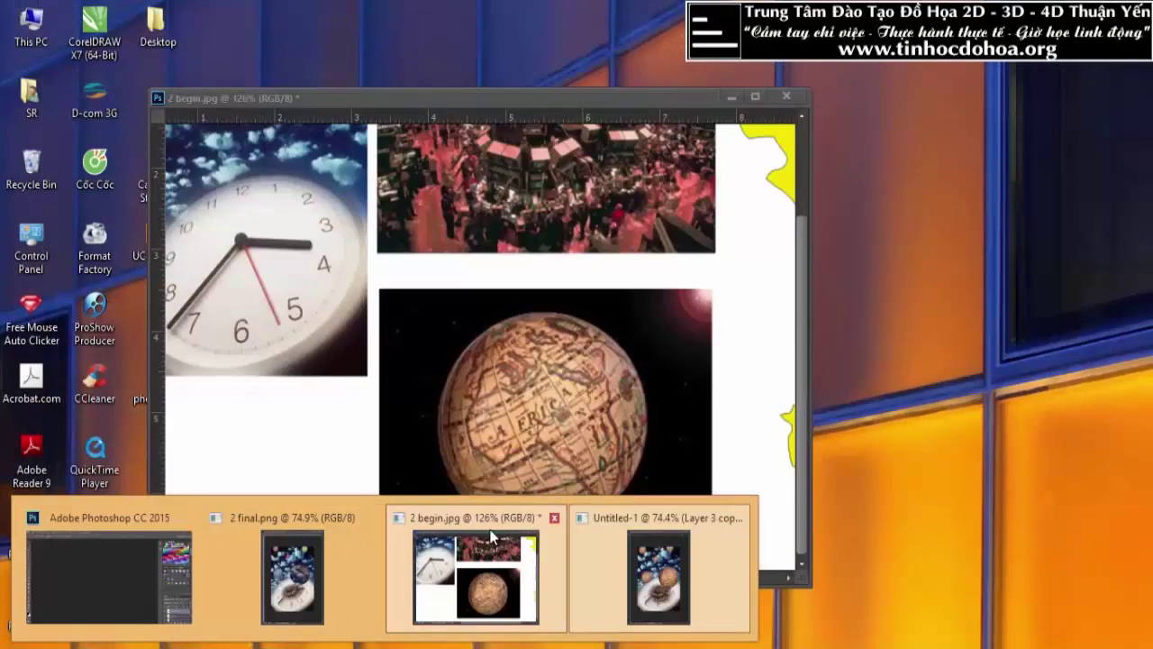
click(450, 572)
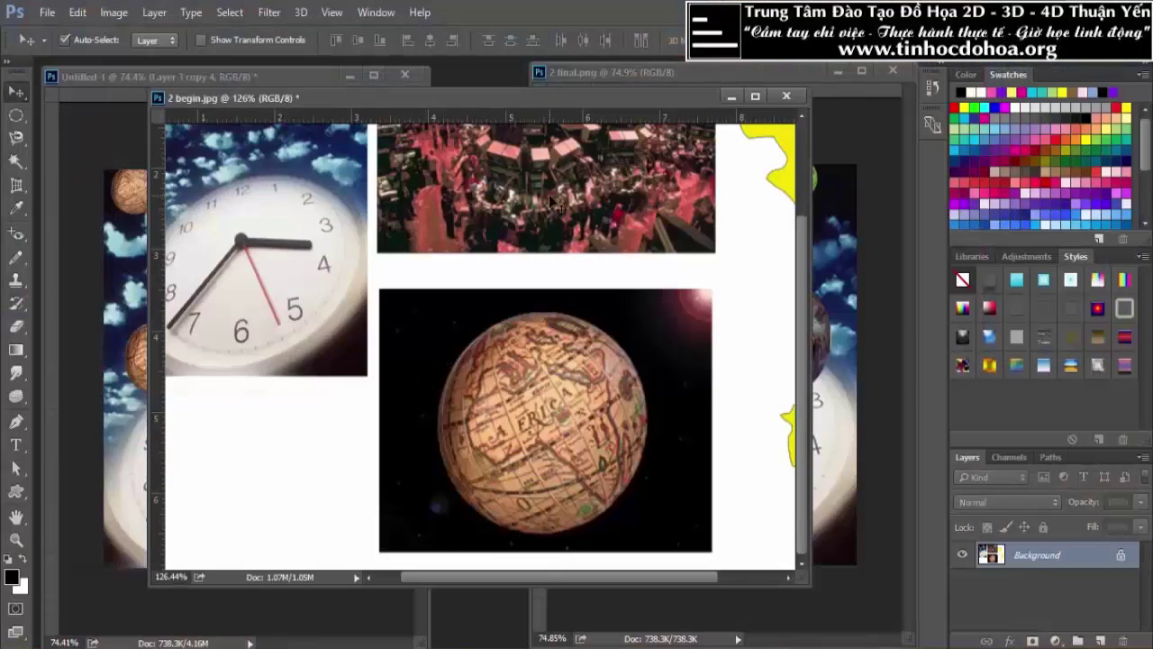
scroll(454, 360, down, 5)
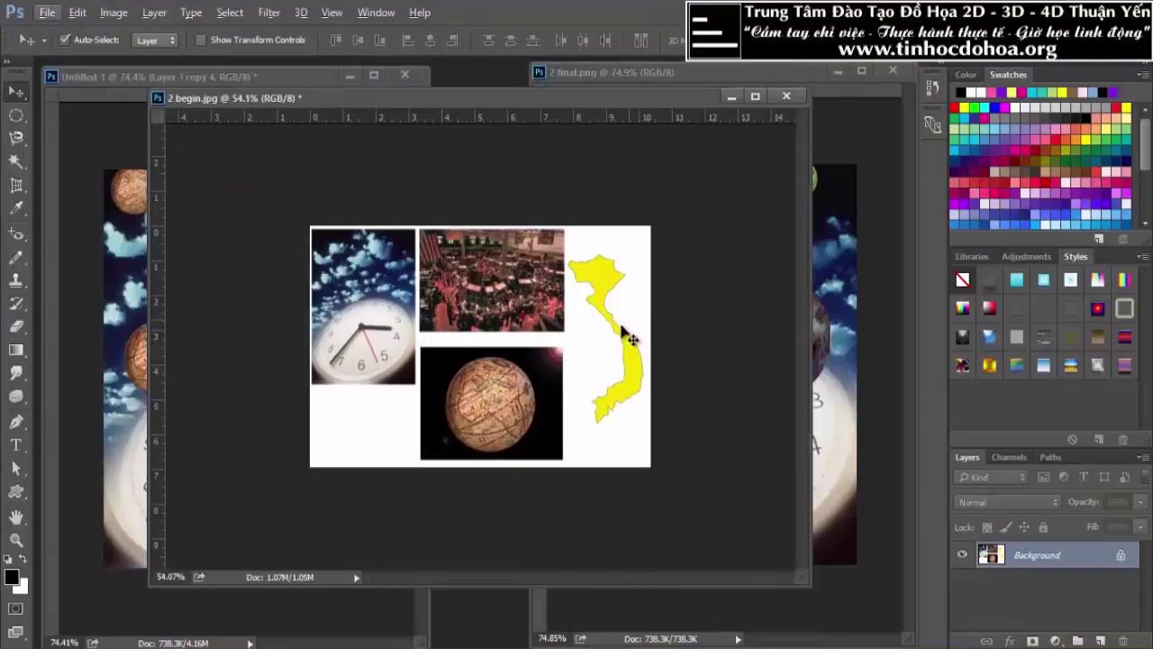
scroll(648, 249, up, 5)
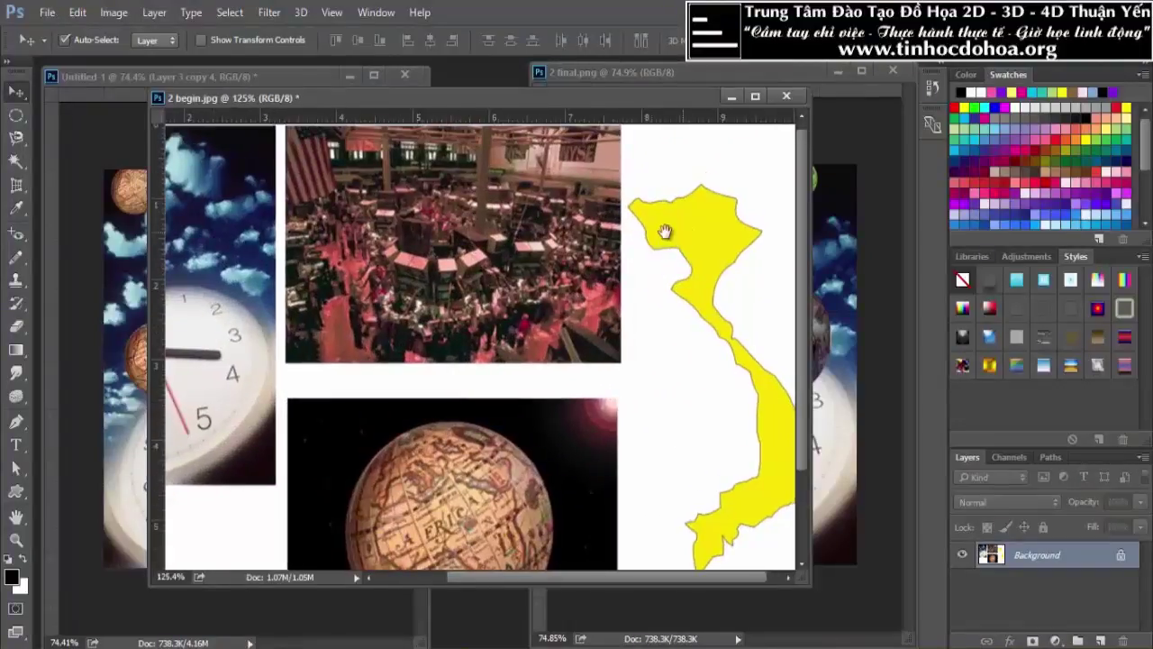
scroll(540, 297, down, 2)
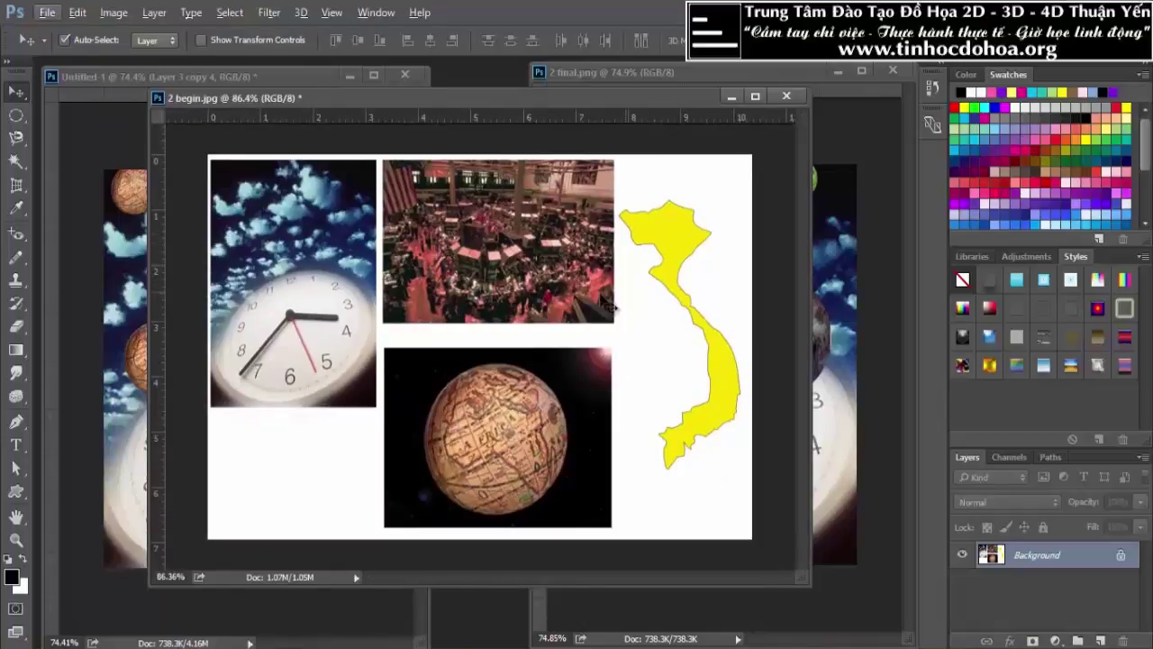
scroll(700, 204, up, 2)
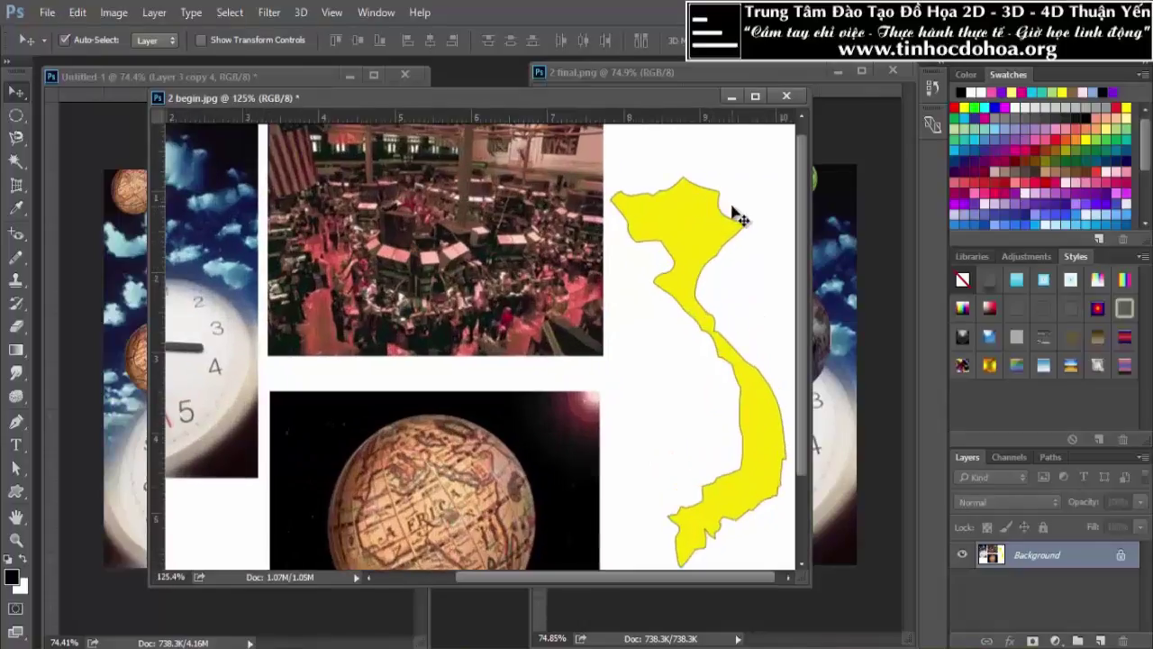
scroll(608, 267, down, 2)
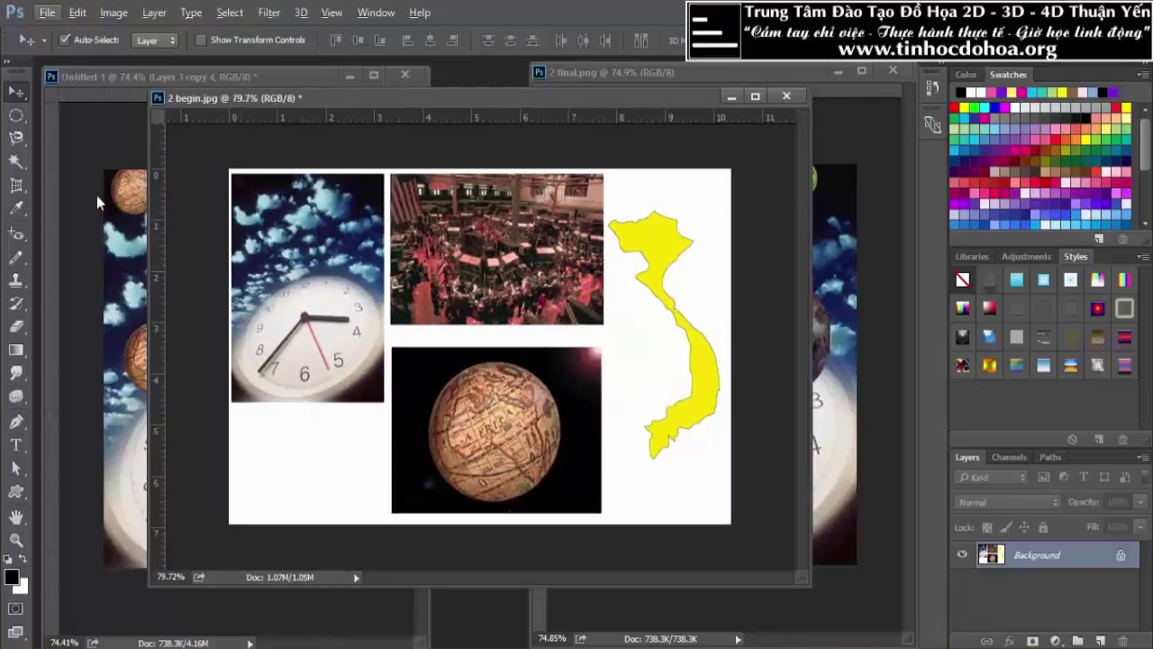
Step: Magic Wand the white background of 2 begin.jpg and invert the selection
click(16, 164)
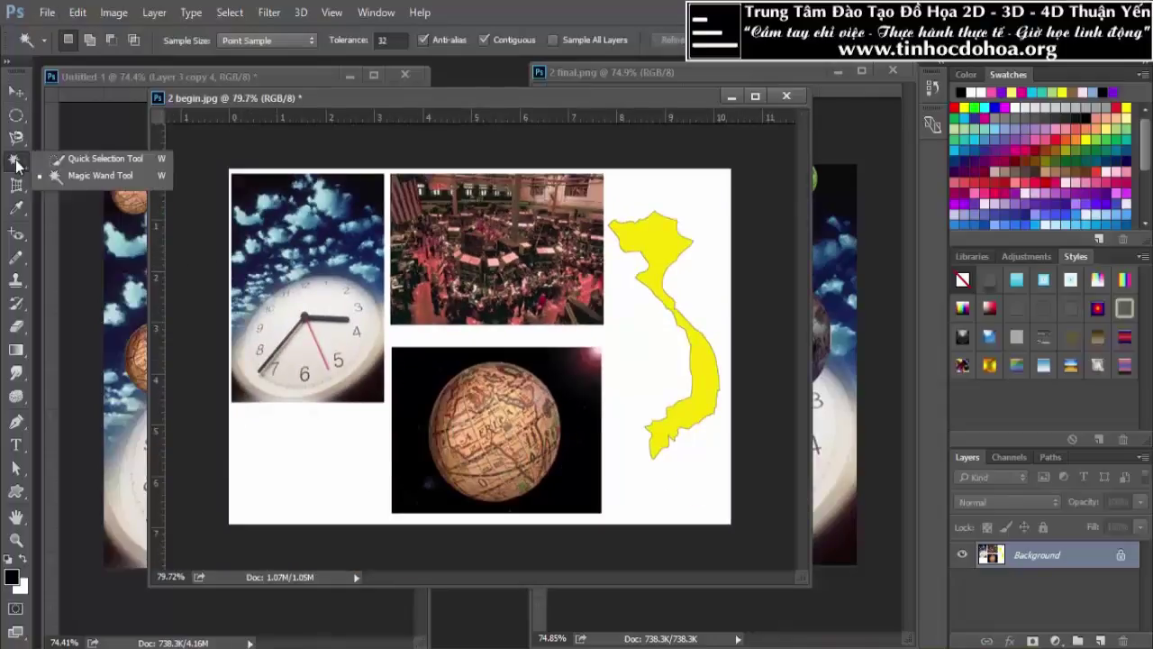
click(84, 180)
click(646, 354)
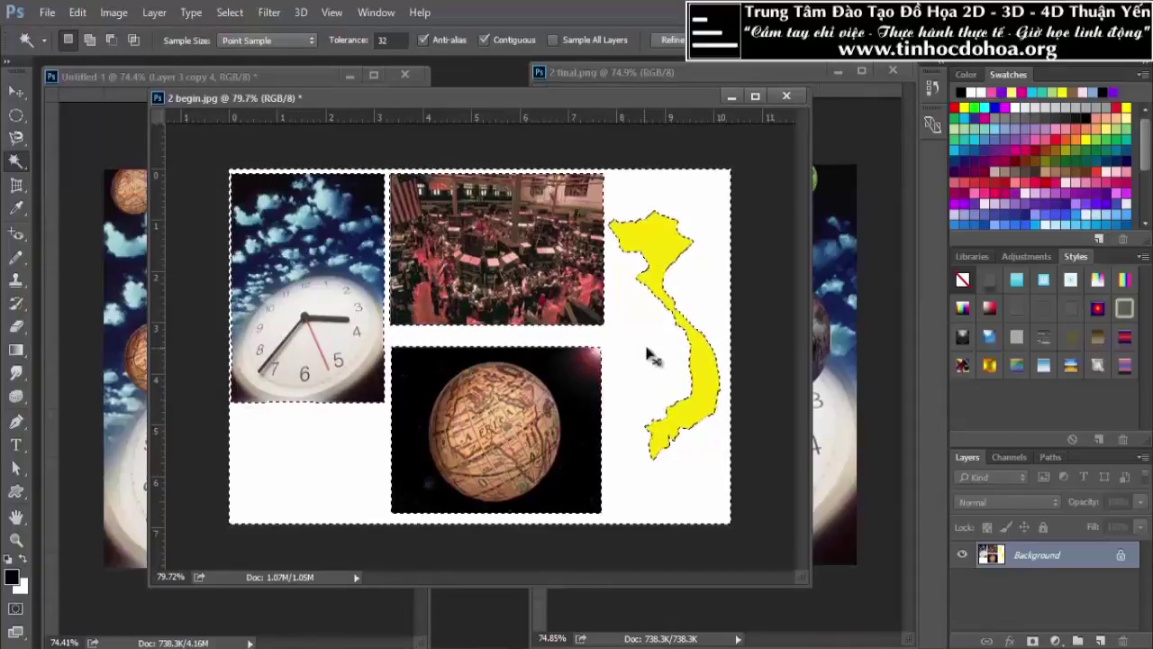
key(ctrl+shift+i)
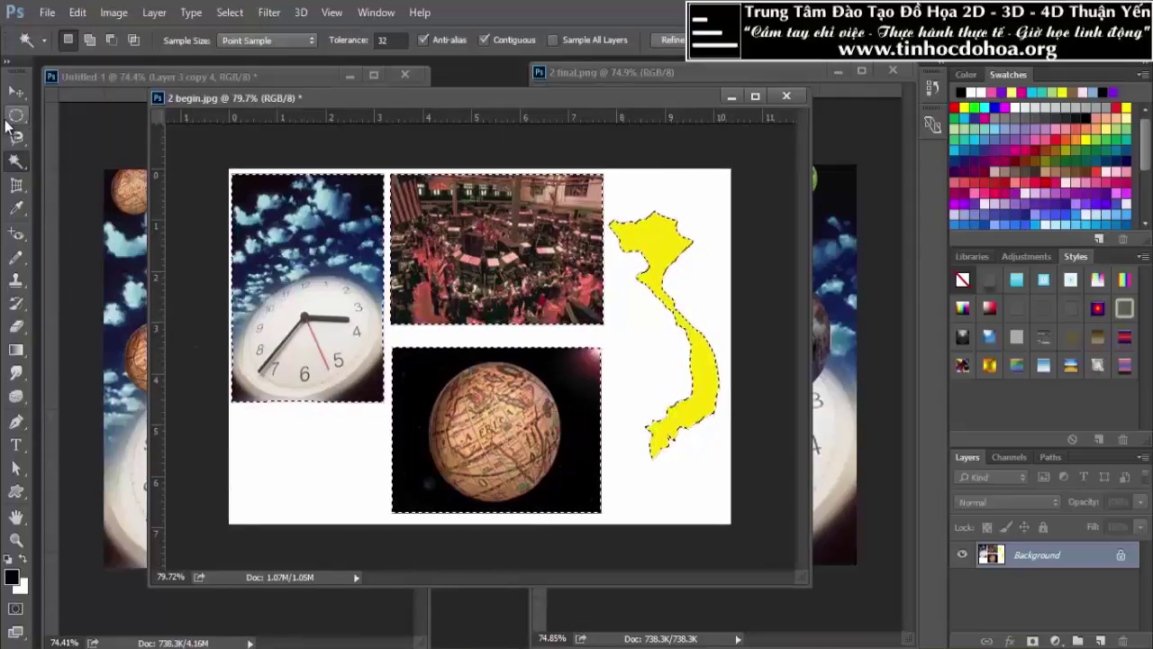
Step: Lasso-subtract the three photos so only the yellow Vietnam map remains selected
click(16, 115)
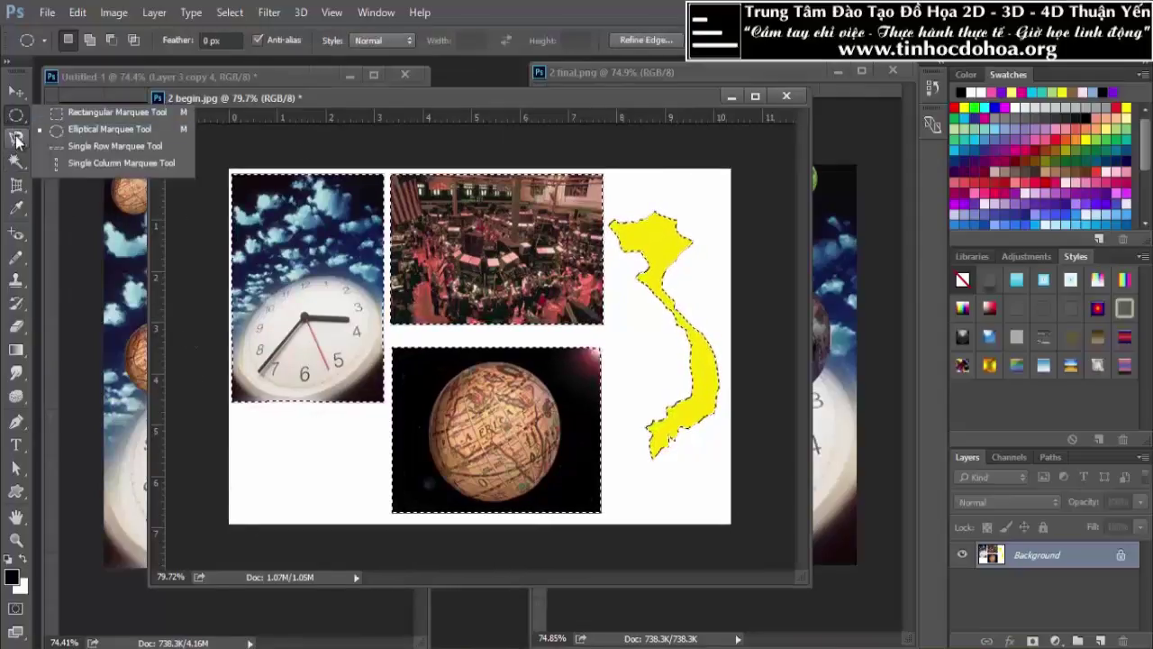
click(17, 138)
click(64, 147)
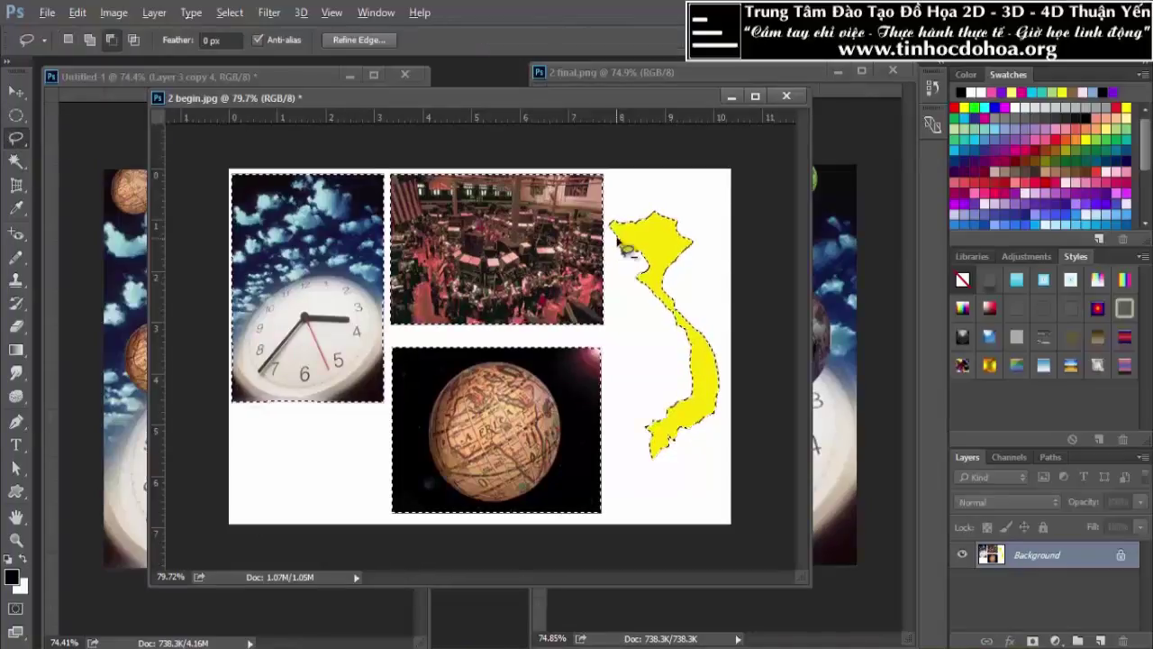
drag(616, 170, 608, 215)
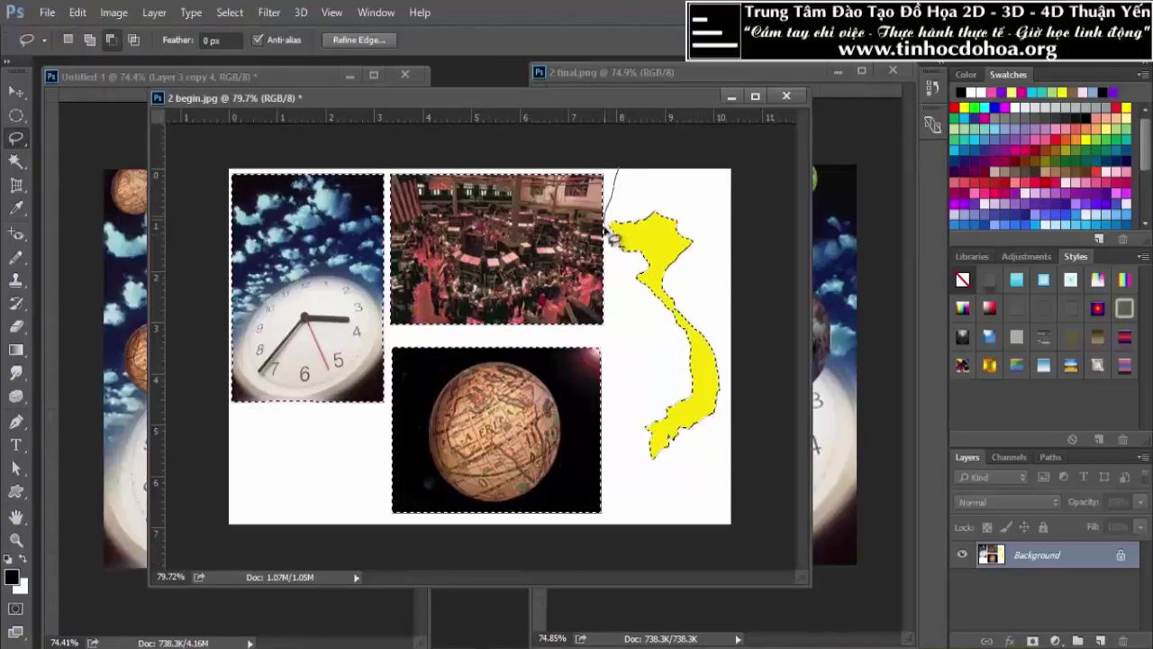
mouse_move(622, 274)
mouse_down()
mouse_move(625, 453)
mouse_move(306, 524)
mouse_move(229, 395)
mouse_move(216, 183)
mouse_move(630, 185)
mouse_up()
click(16, 91)
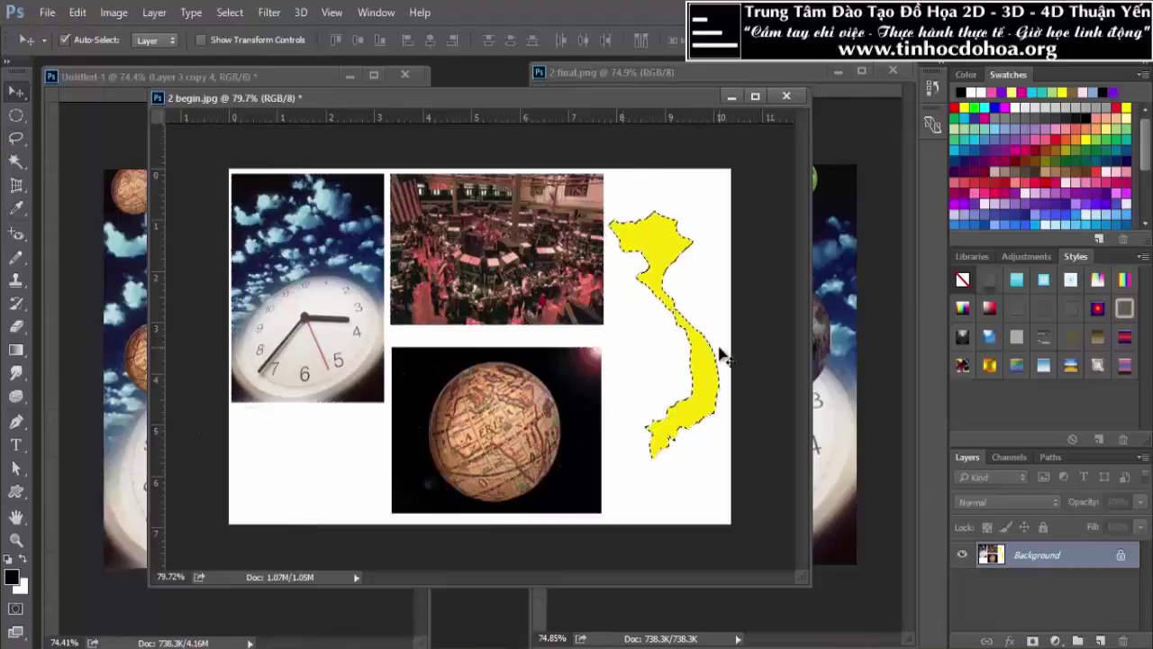
mouse_move(667, 101)
mouse_down()
mouse_move(452, 210)
mouse_move(375, 232)
mouse_up()
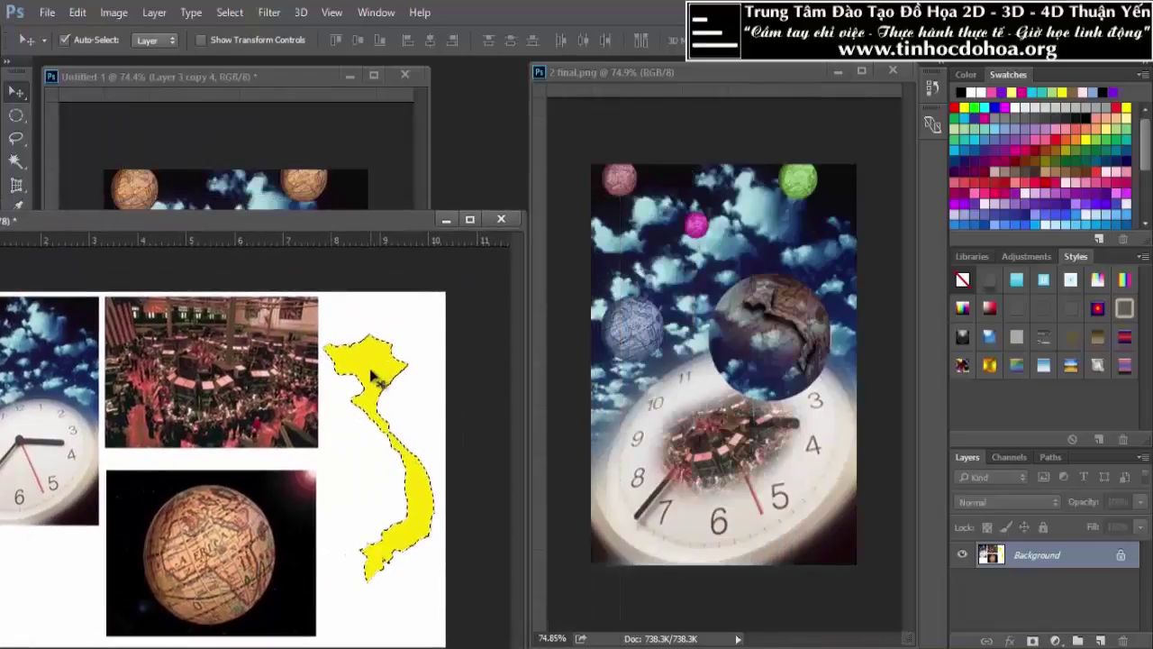
Step: Drag the selected map into Untitled-1 as Layer 4 over the big globe, then minimize 2 begin.jpg
drag(273, 216, 788, 190)
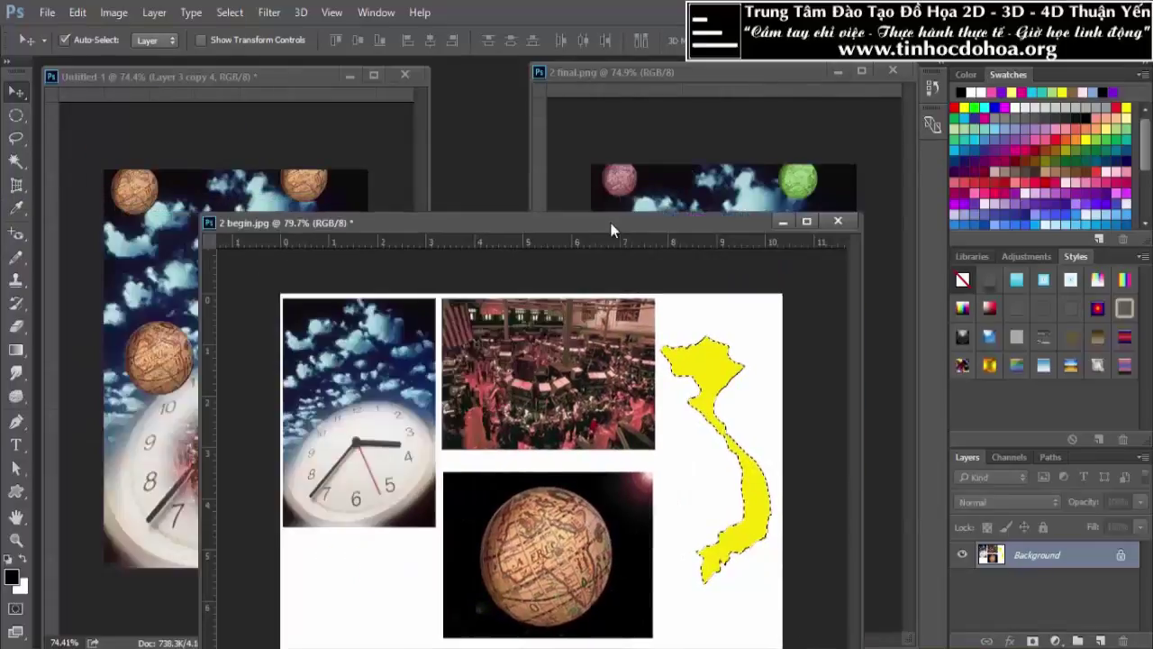
mouse_move(901, 378)
mouse_down()
mouse_move(309, 322)
mouse_move(291, 281)
mouse_up()
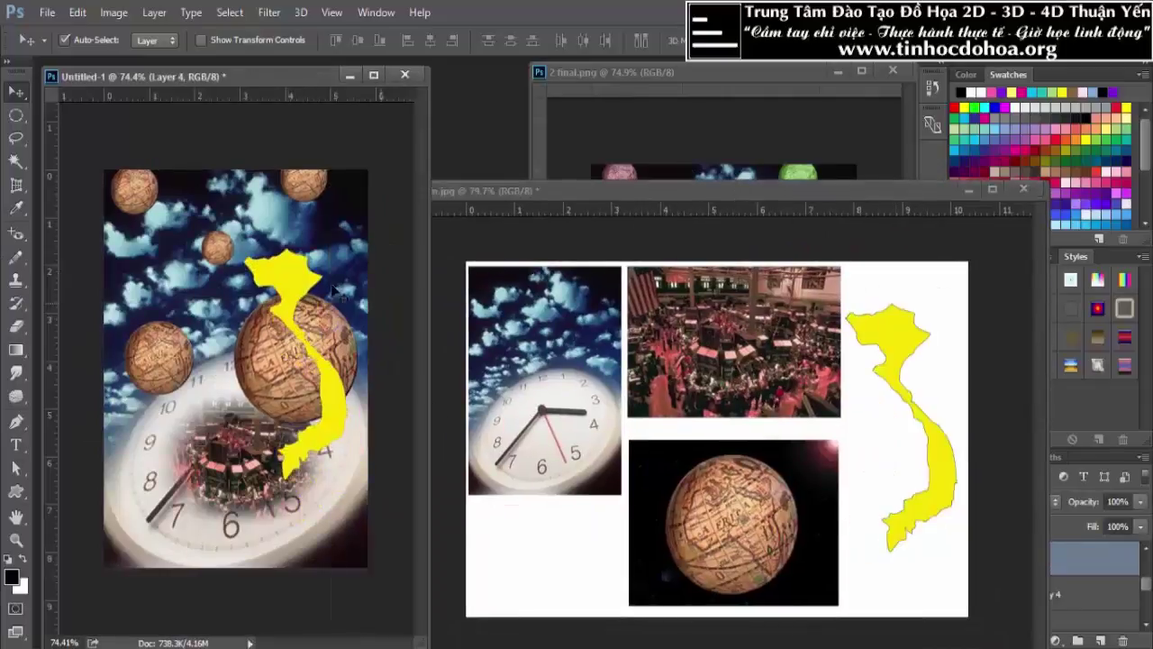
click(741, 367)
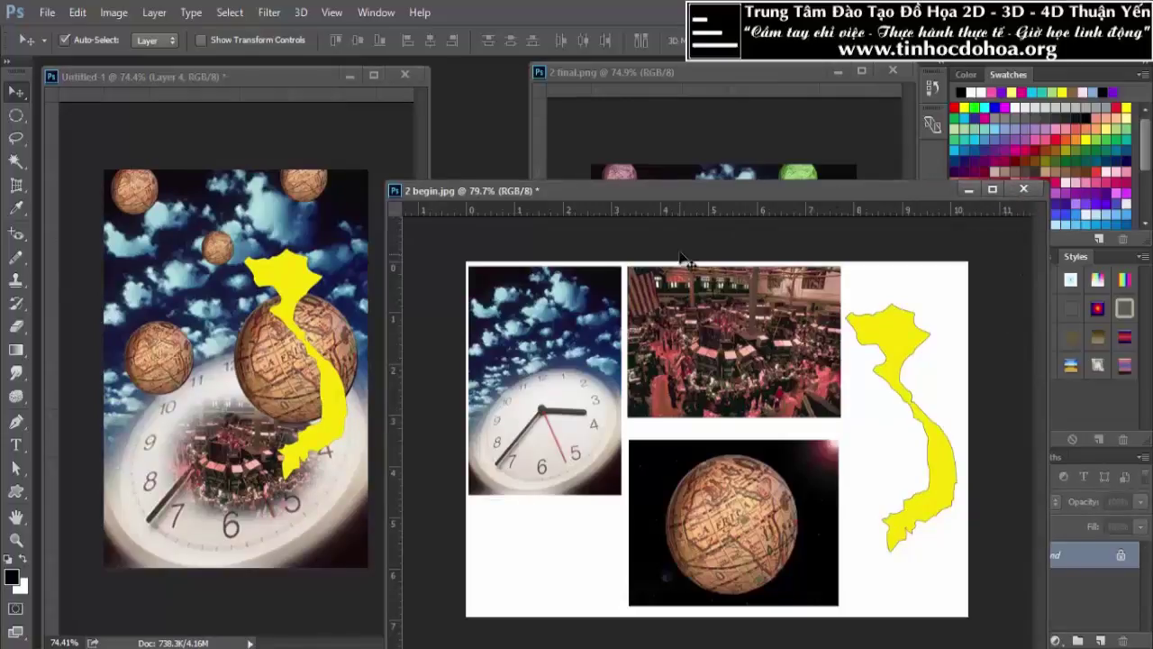
click(964, 191)
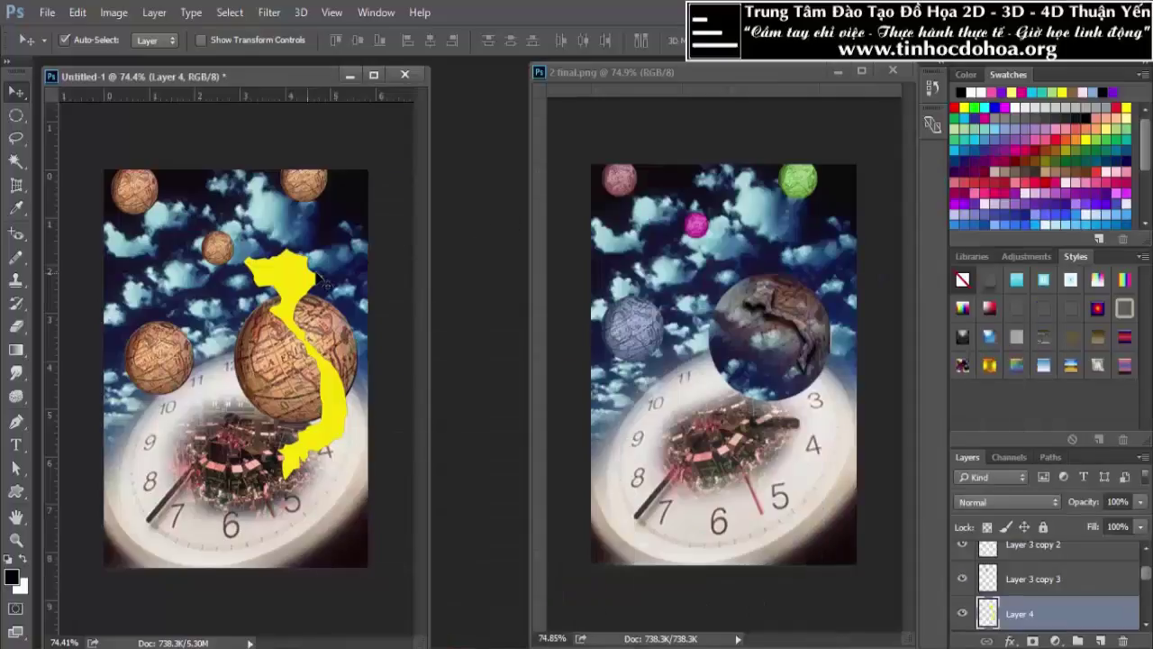
Step: Scale the map layer to about 50%, move it onto the globe and rotate it -14.6°
key(ctrl+t)
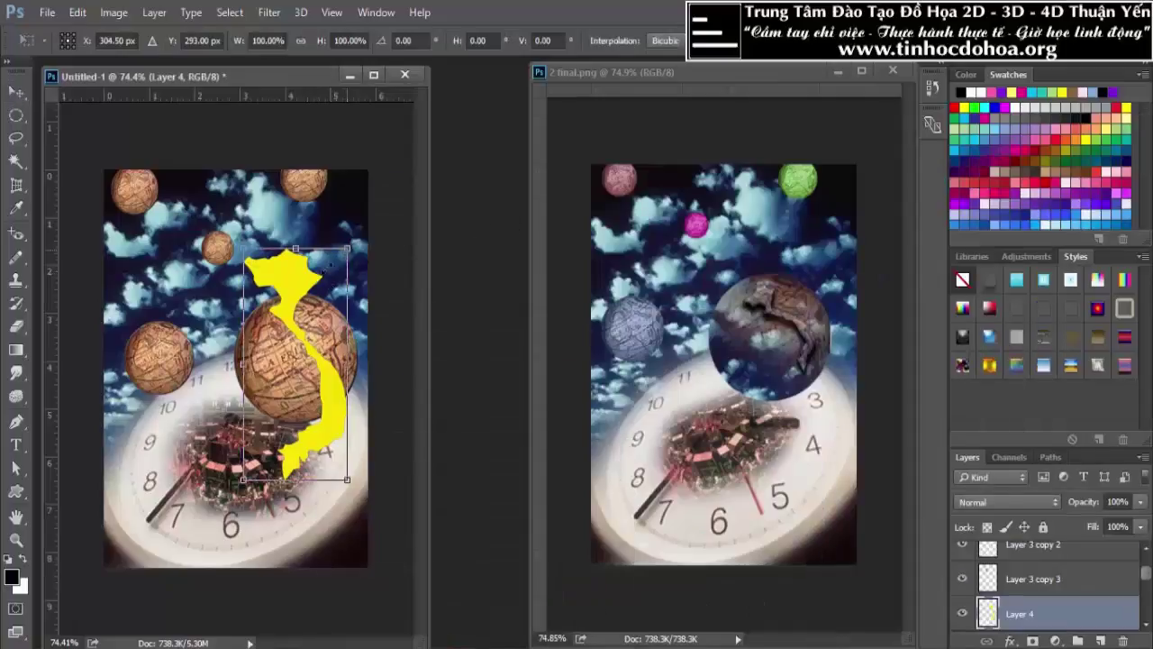
drag(347, 248, 322, 308)
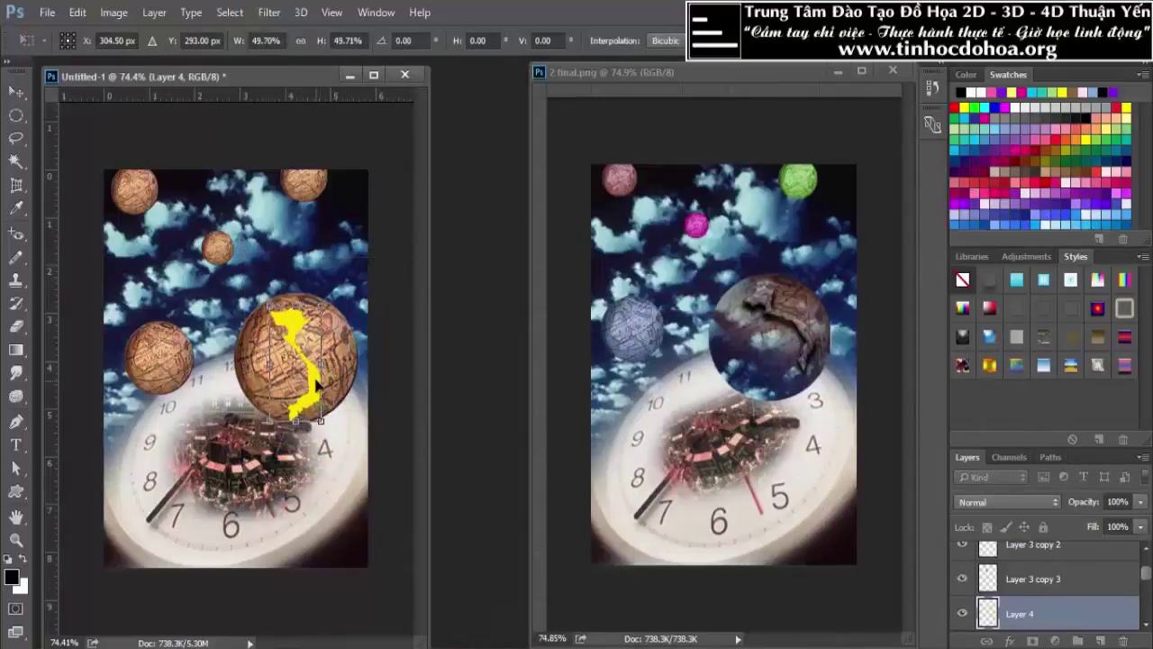
drag(316, 387, 322, 381)
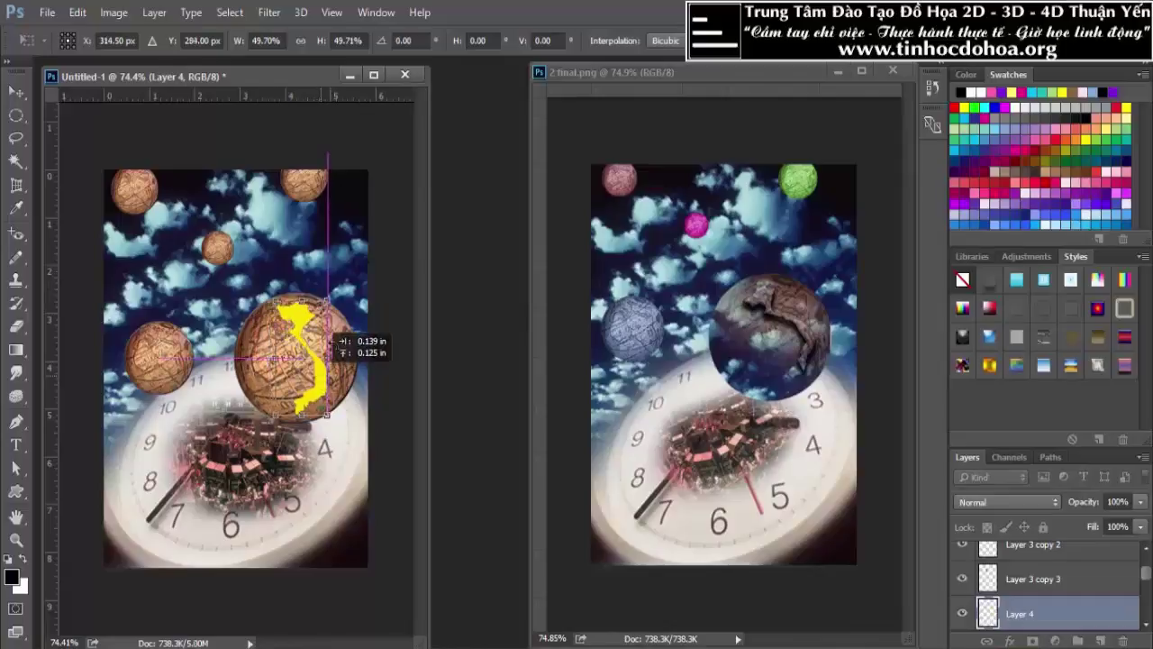
drag(345, 317, 344, 288)
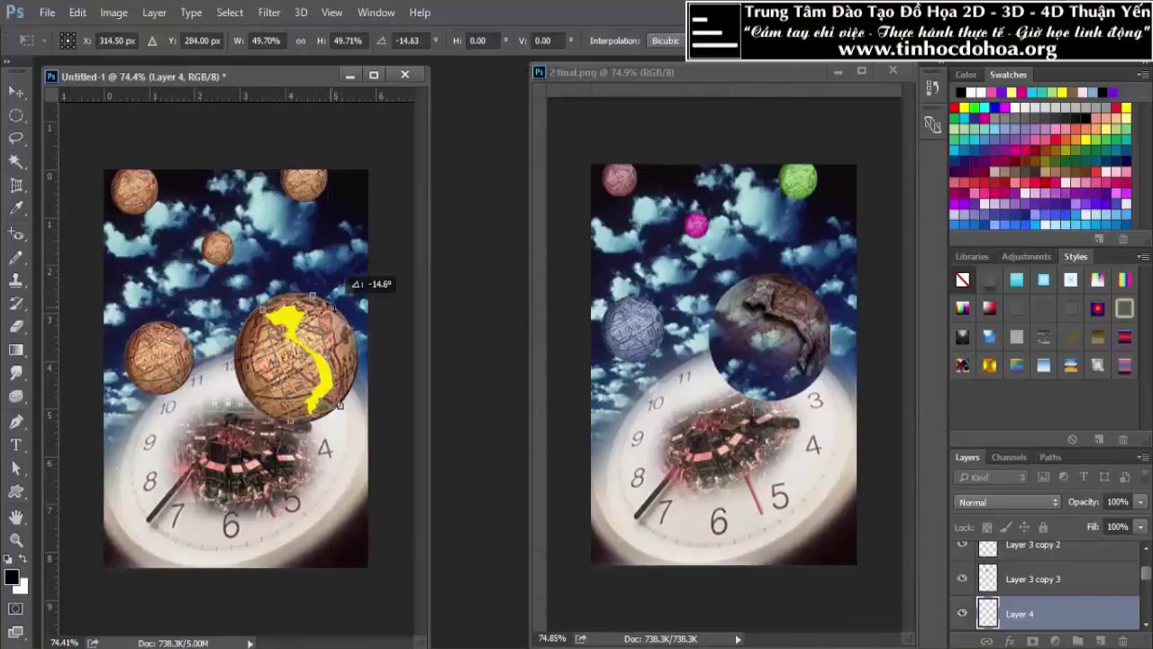
key(Return)
key(ctrl+plus)
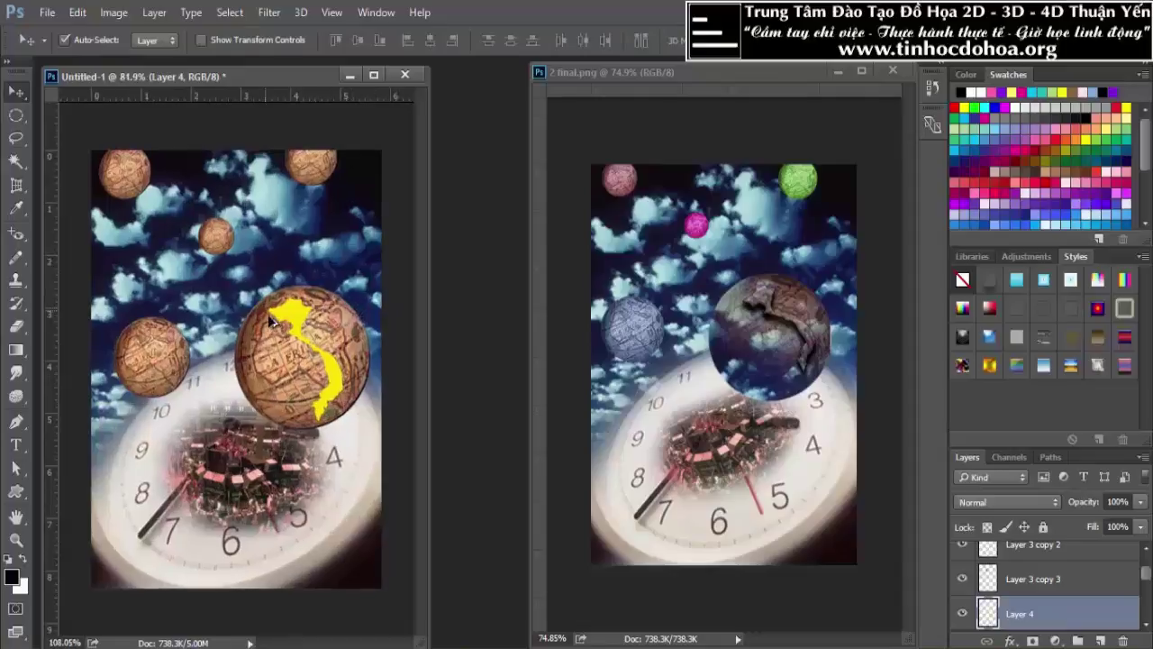
Step: Scroll the view and select the Layer 3 copy globe layer
scroll(280, 326, down, 3)
scroll(134, 223, up, 3)
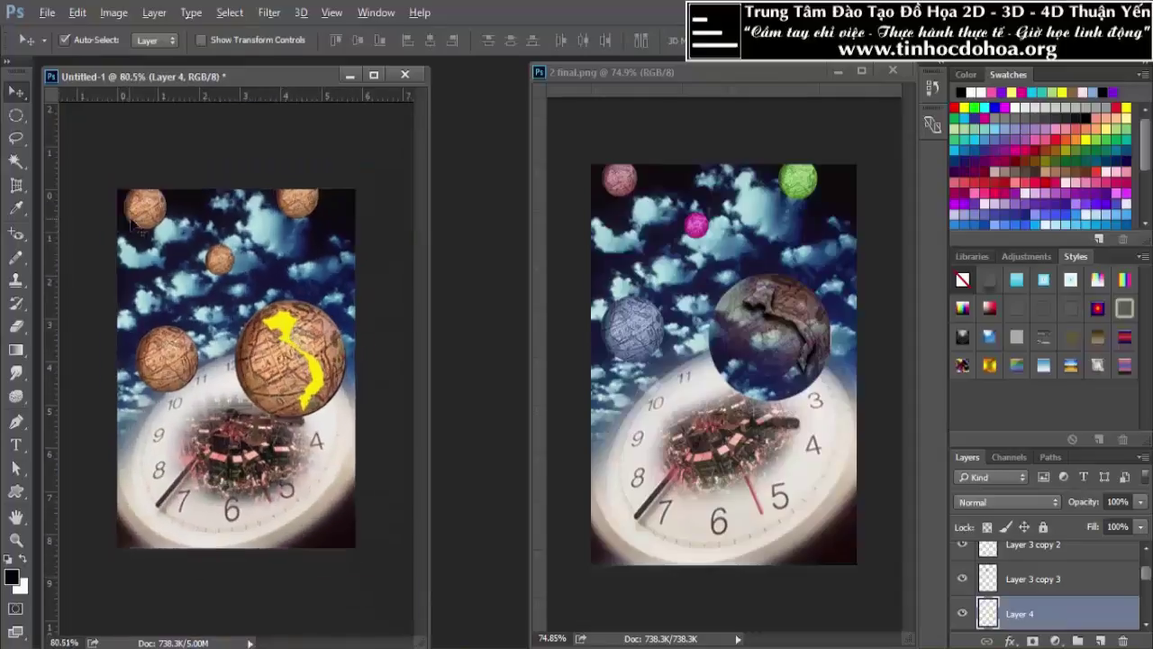
scroll(287, 331, down, 2)
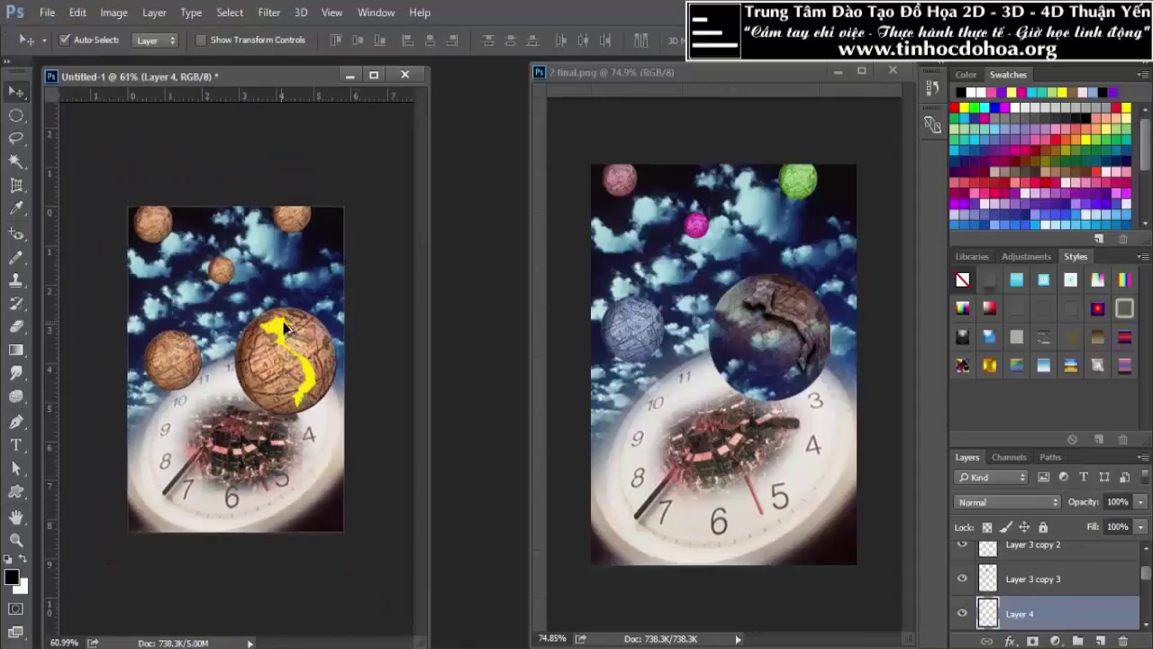
scroll(144, 229, up, 2)
scroll(126, 171, up, 1)
scroll(202, 361, up, 1)
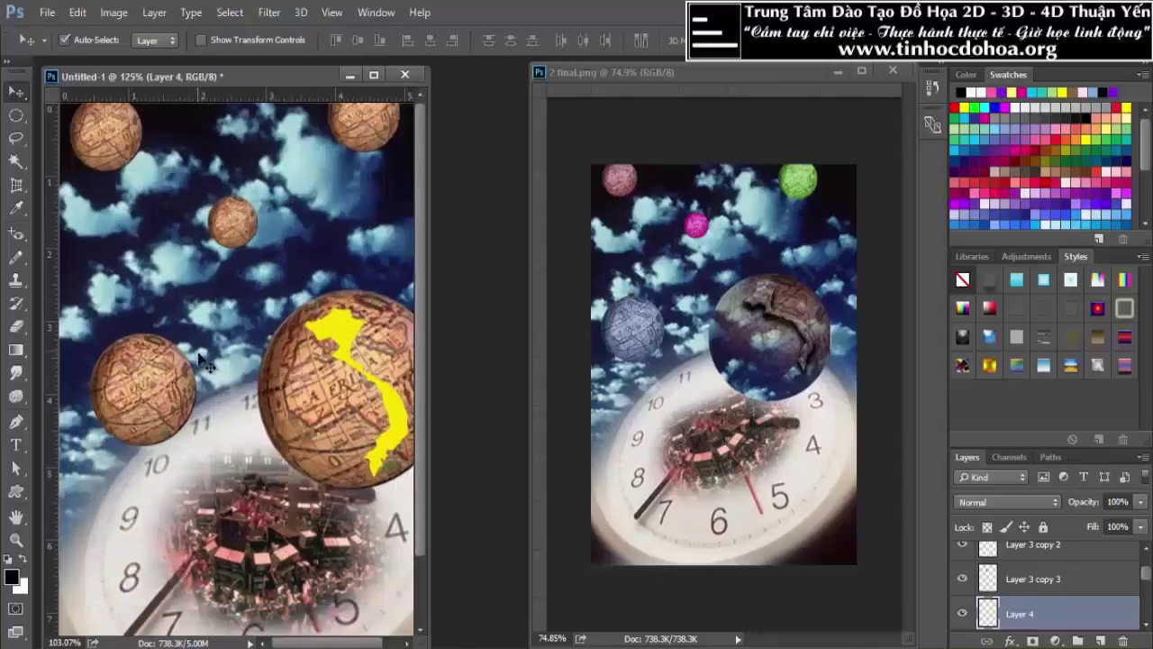
scroll(202, 360, down, 1)
scroll(246, 315, up, 1)
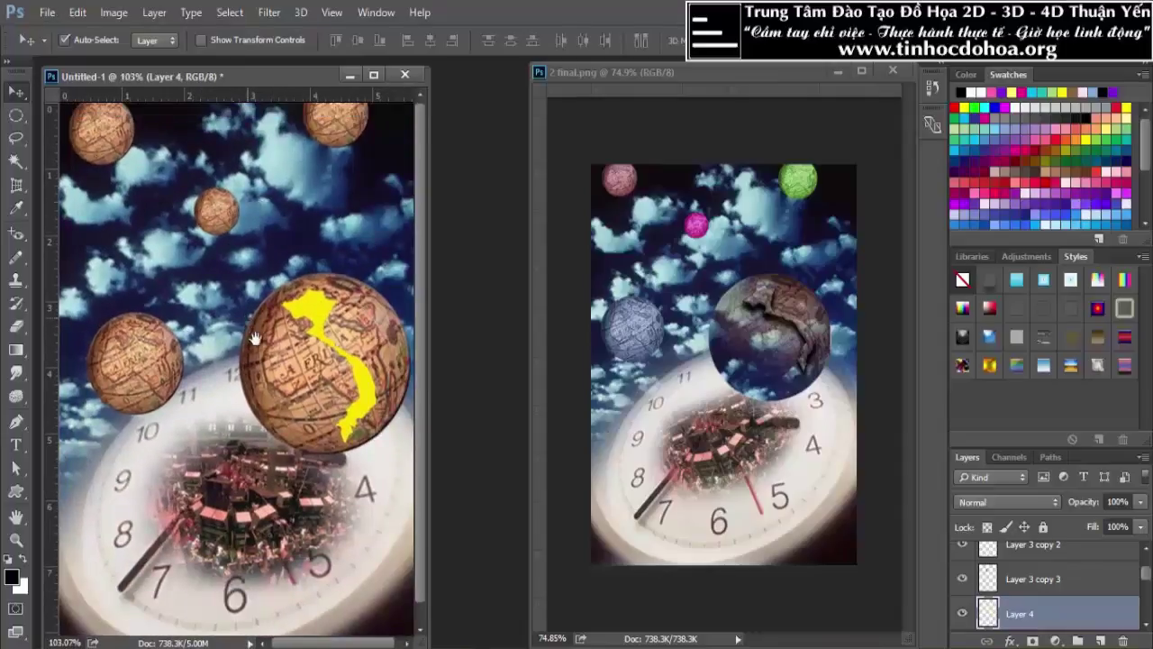
click(110, 160)
scroll(112, 169, down, 1)
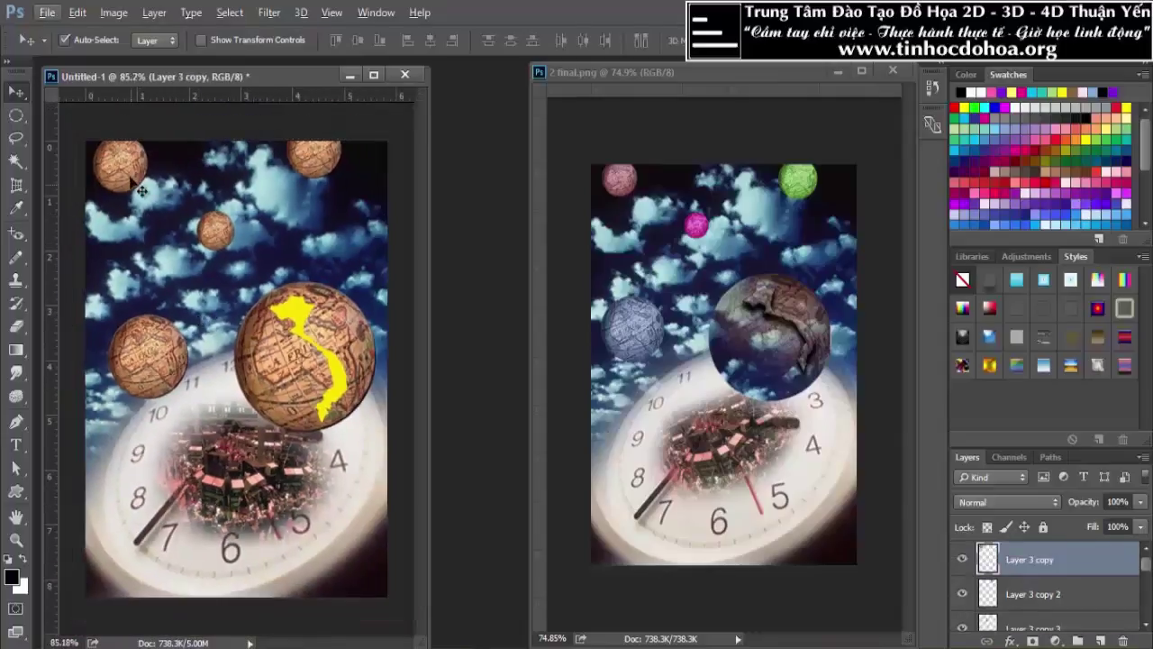
Step: Recolour the top-left globe pinkish with Hue/Saturation at Hue -22, Saturation -29
click(962, 560)
click(962, 560)
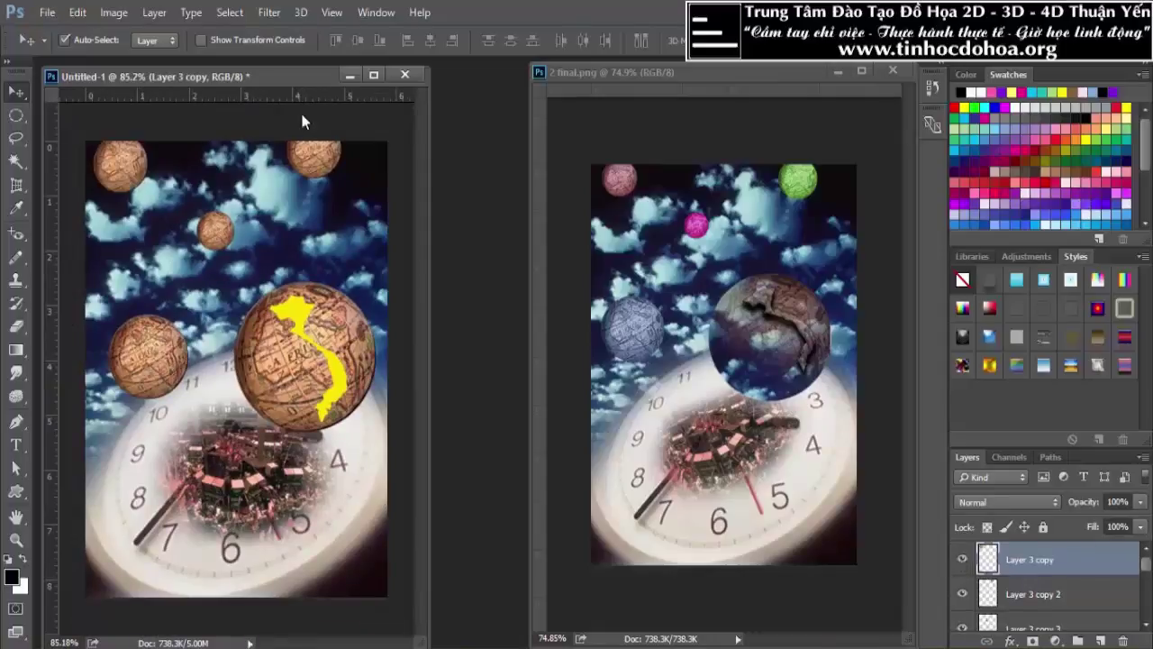
click(114, 13)
mouse_move(139, 58)
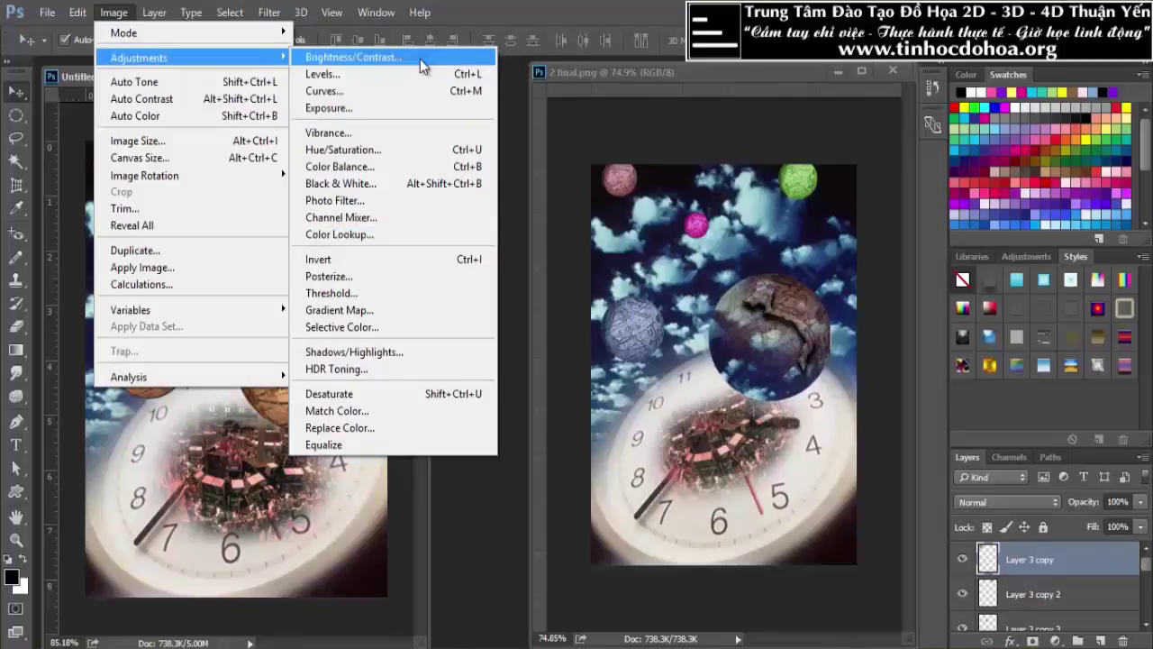
click(391, 149)
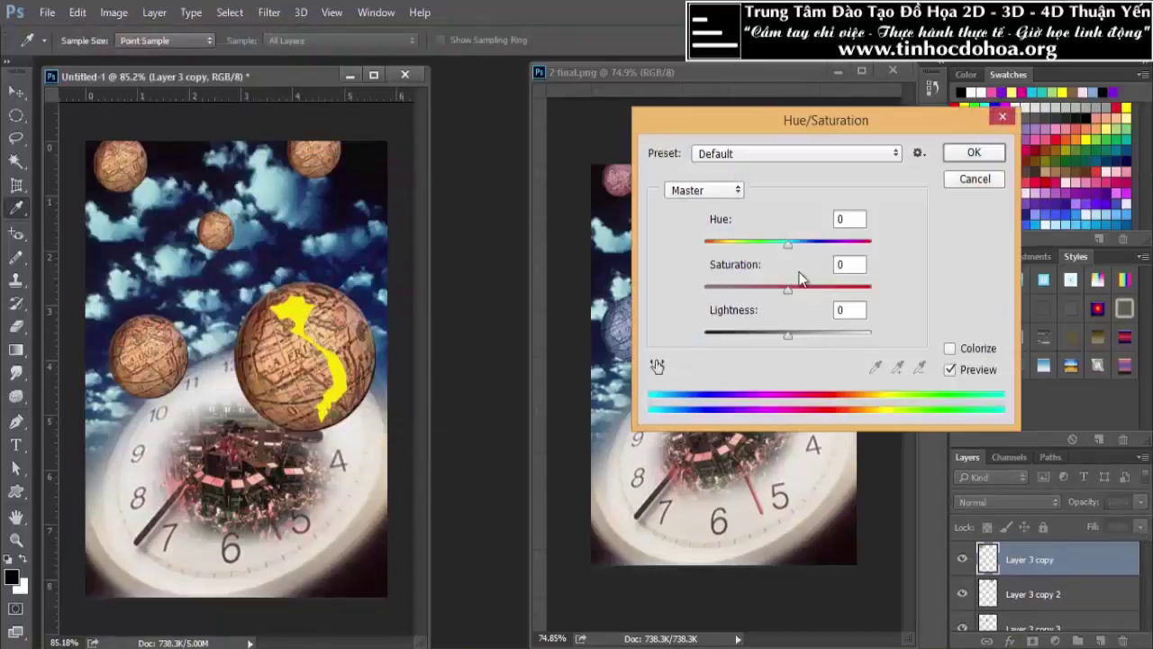
mouse_move(788, 243)
mouse_down()
mouse_move(757, 244)
mouse_move(771, 247)
mouse_up()
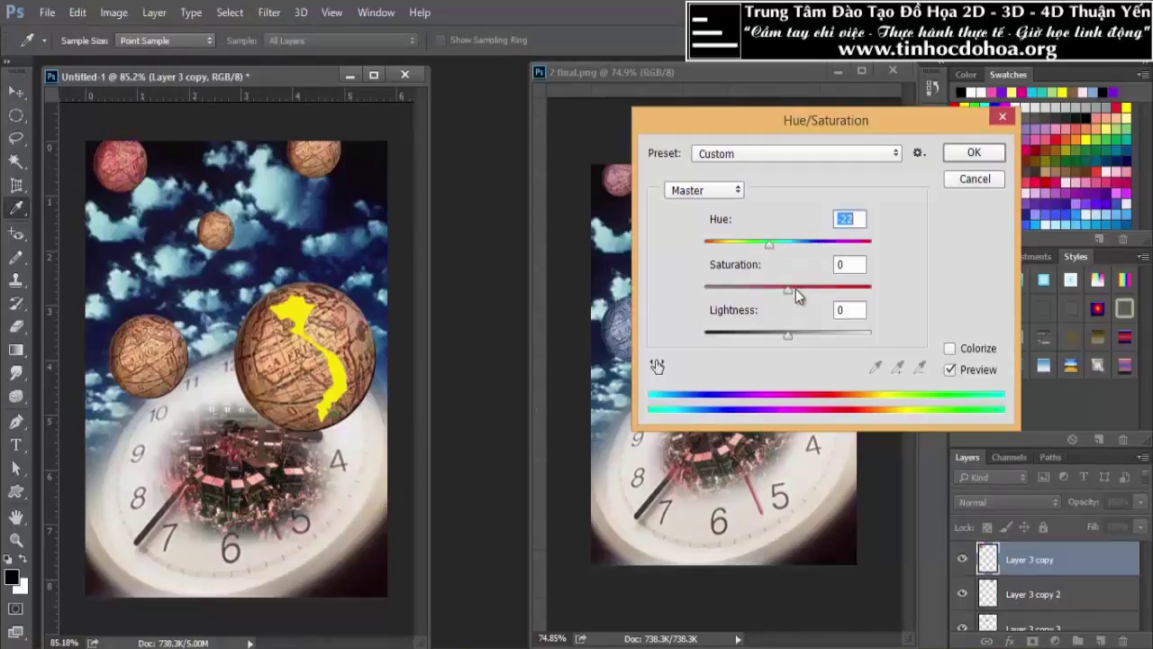
drag(789, 290, 764, 297)
click(973, 152)
Step: Select the Layer 3 copy 2 globe layer with the Move tool active
key(v)
click(311, 166)
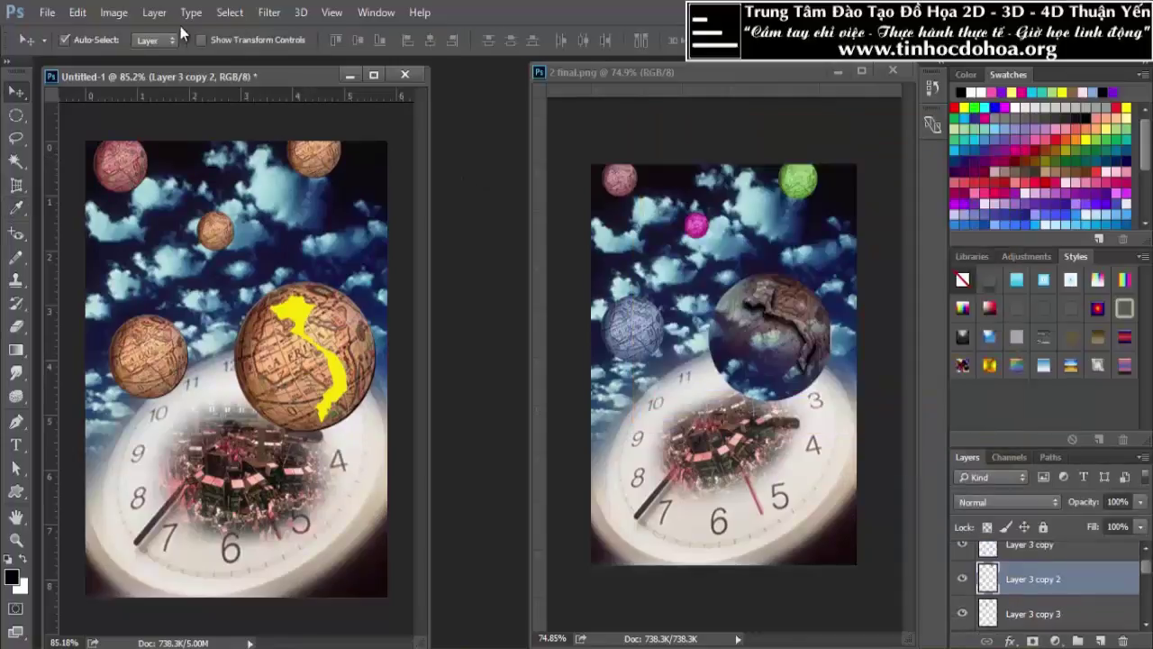
click(113, 12)
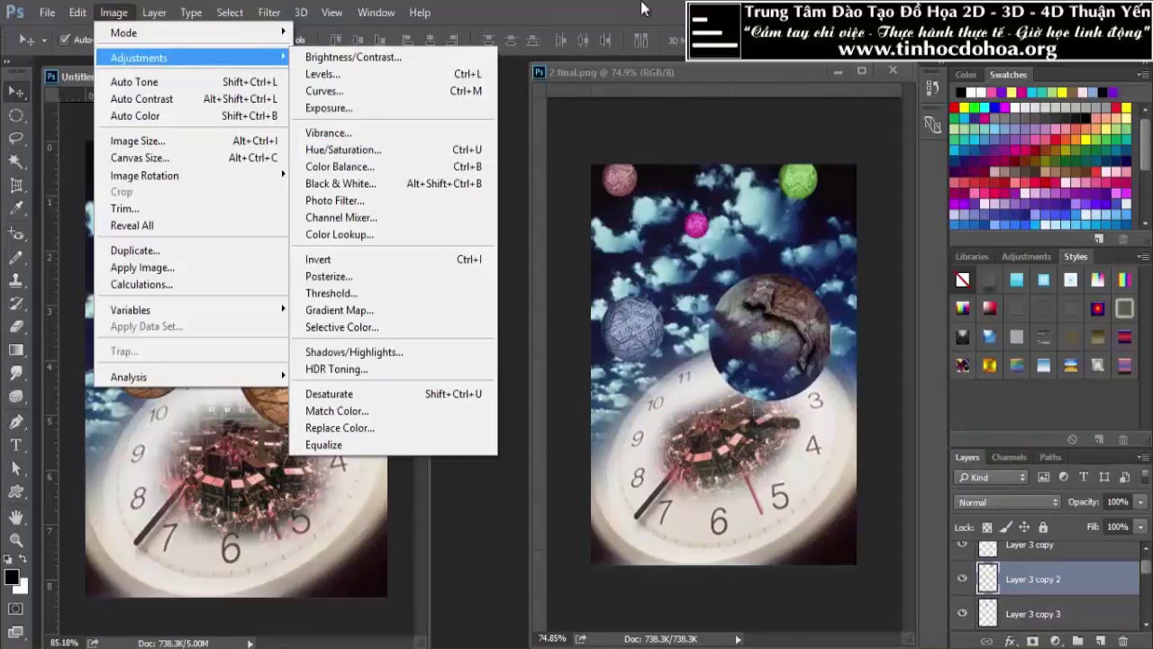
Step: Turn the top-right globe green with Hue +81 and Saturation -12
click(401, 231)
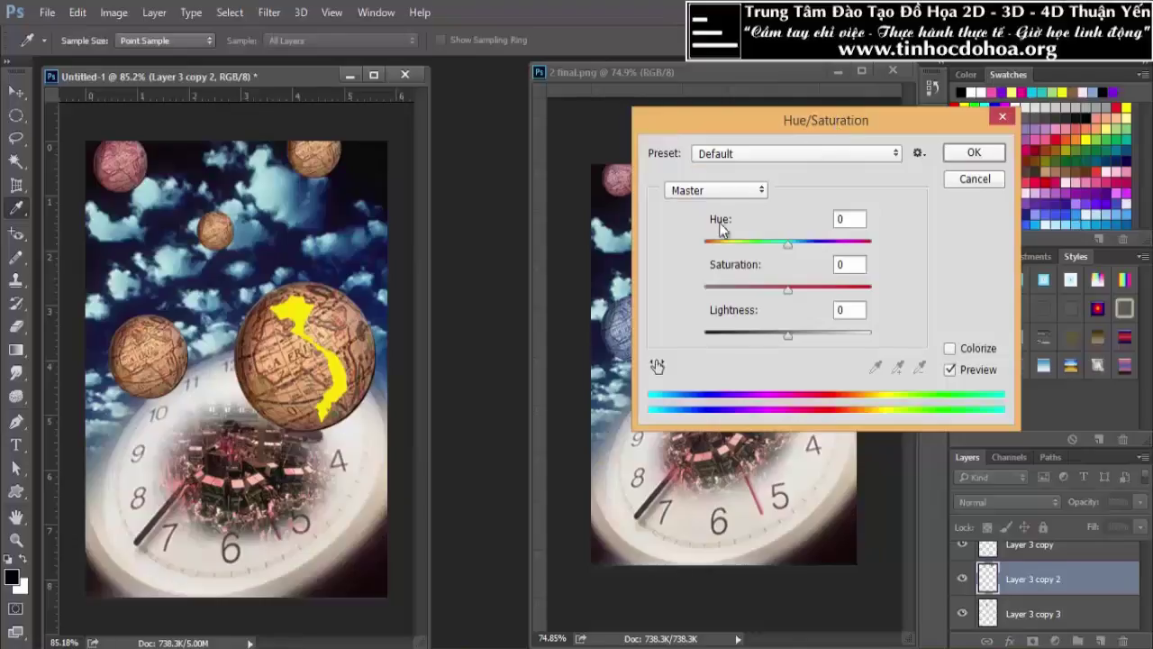
drag(843, 119, 545, 338)
mouse_move(493, 463)
mouse_down()
mouse_move(414, 450)
mouse_move(544, 470)
mouse_up()
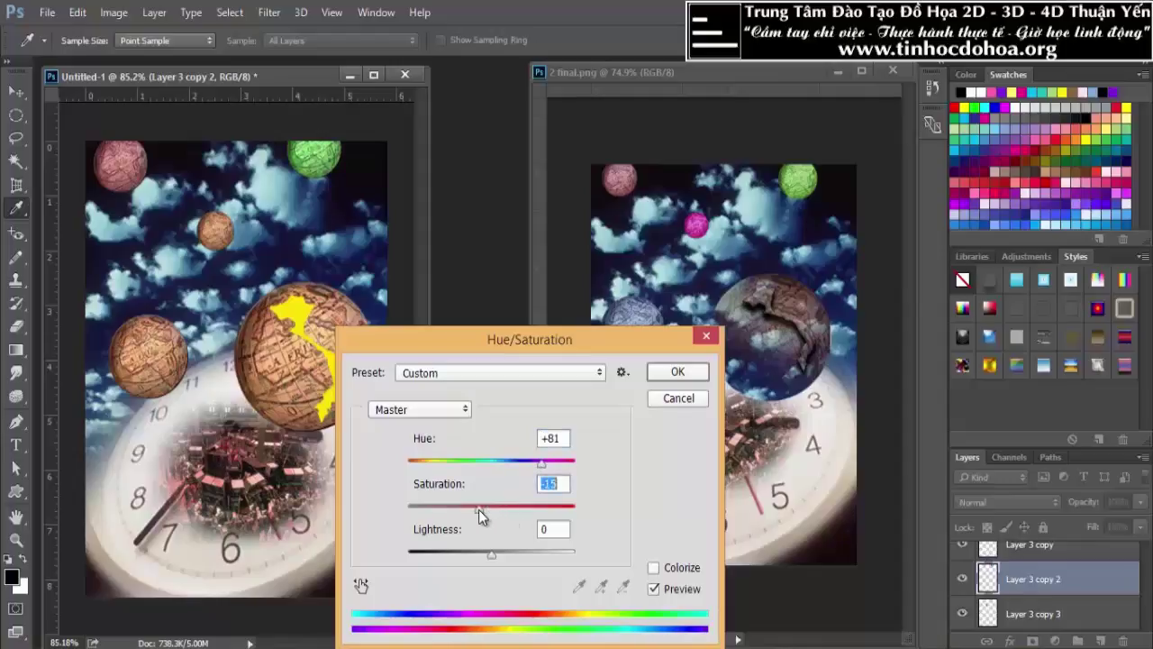
drag(478, 509, 480, 508)
click(677, 371)
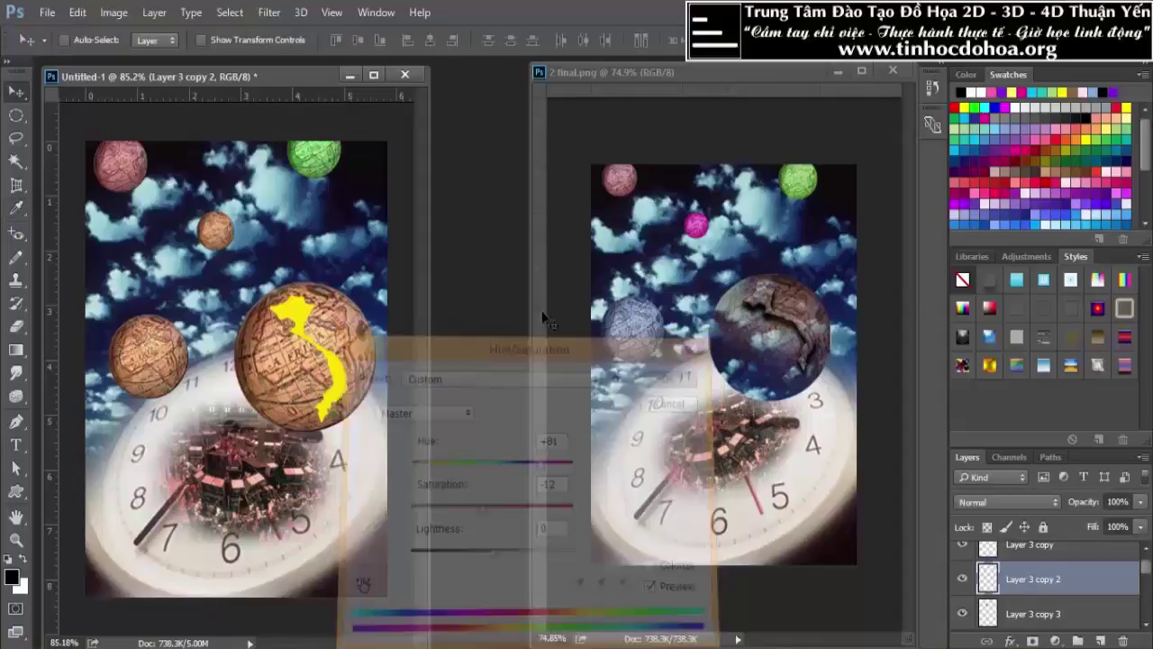
Step: Turn the small middle globe magenta with Hue -54 and Saturation +10
ctrl+click(228, 225)
click(106, 12)
mouse_move(138, 58)
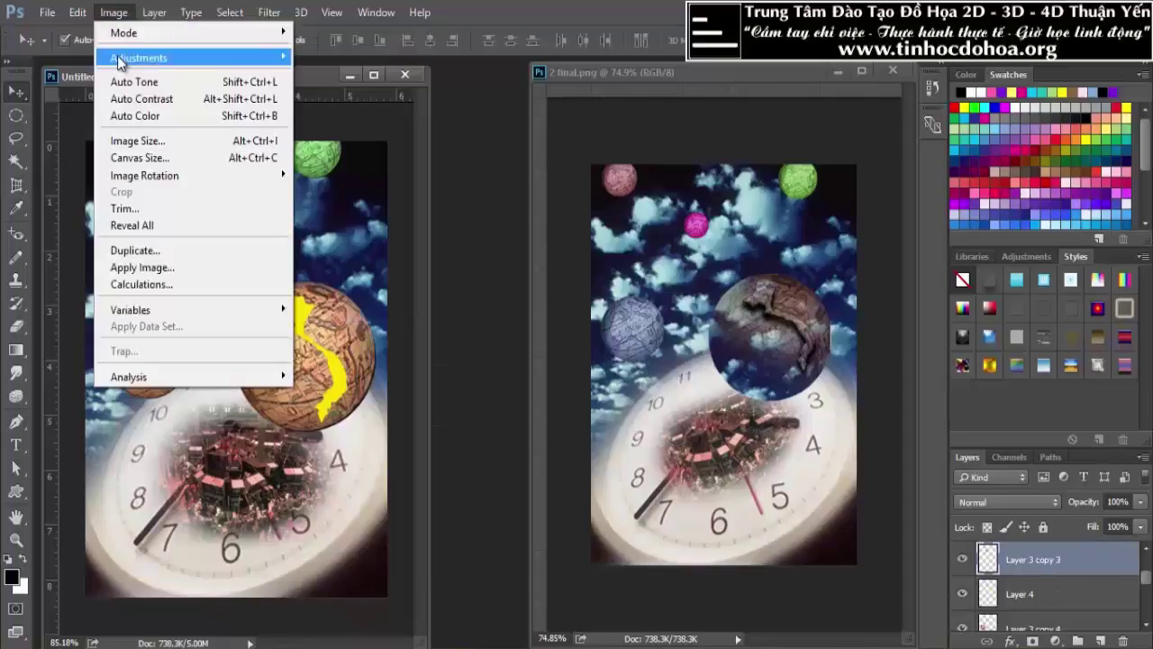
click(336, 144)
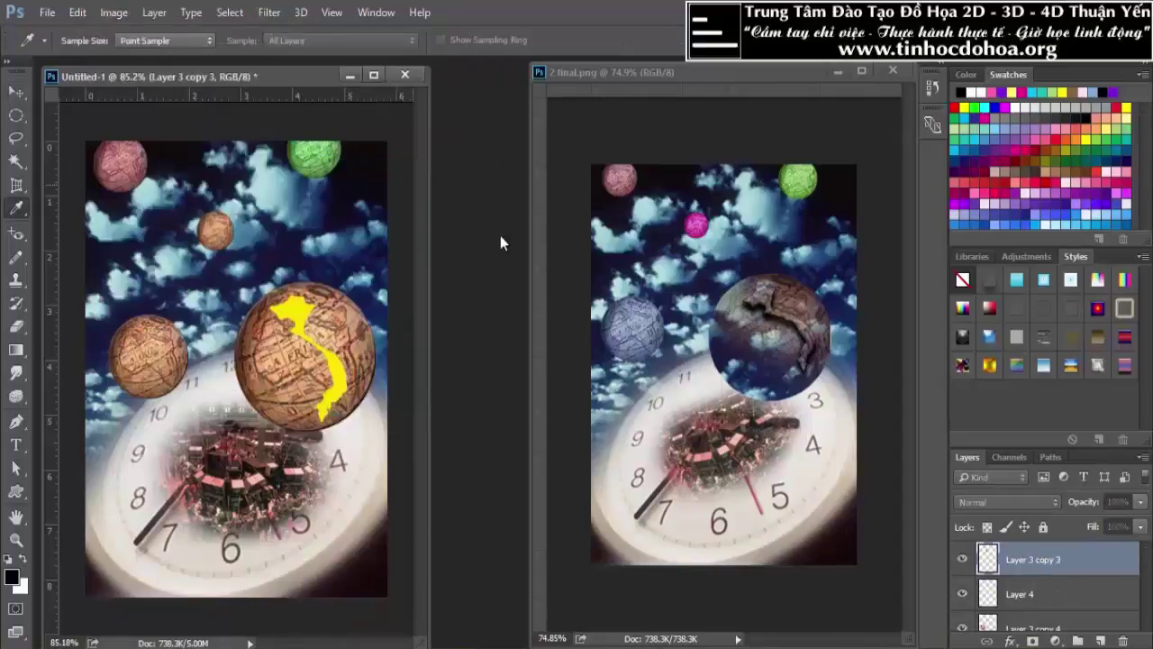
drag(490, 468, 451, 464)
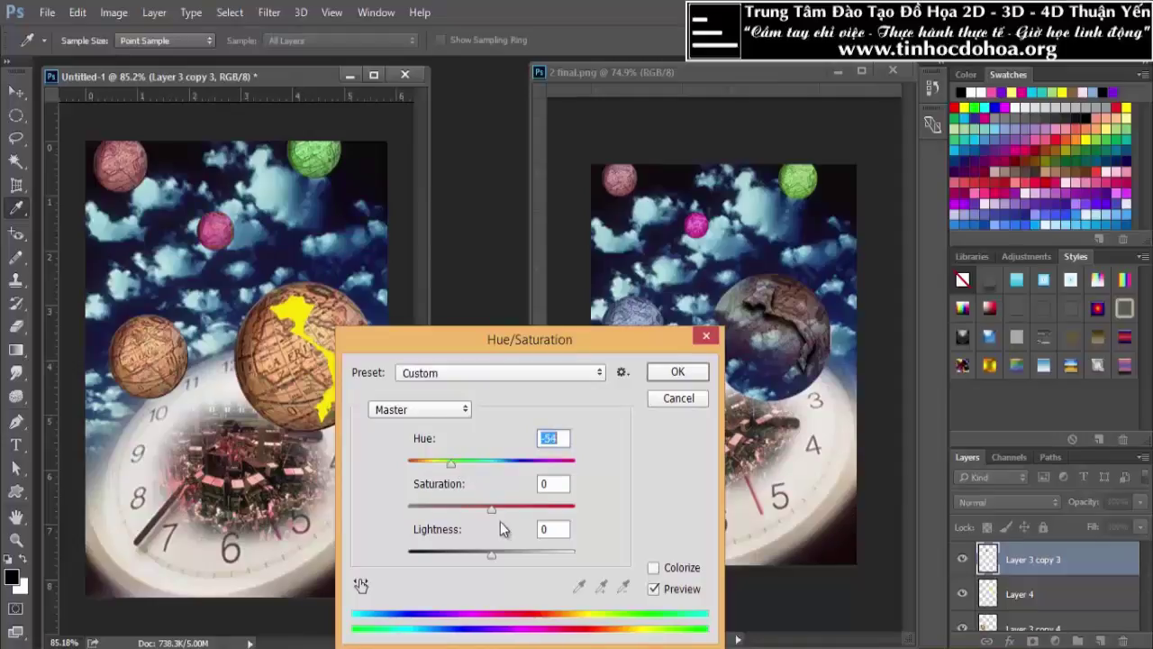
drag(495, 507, 500, 507)
click(684, 372)
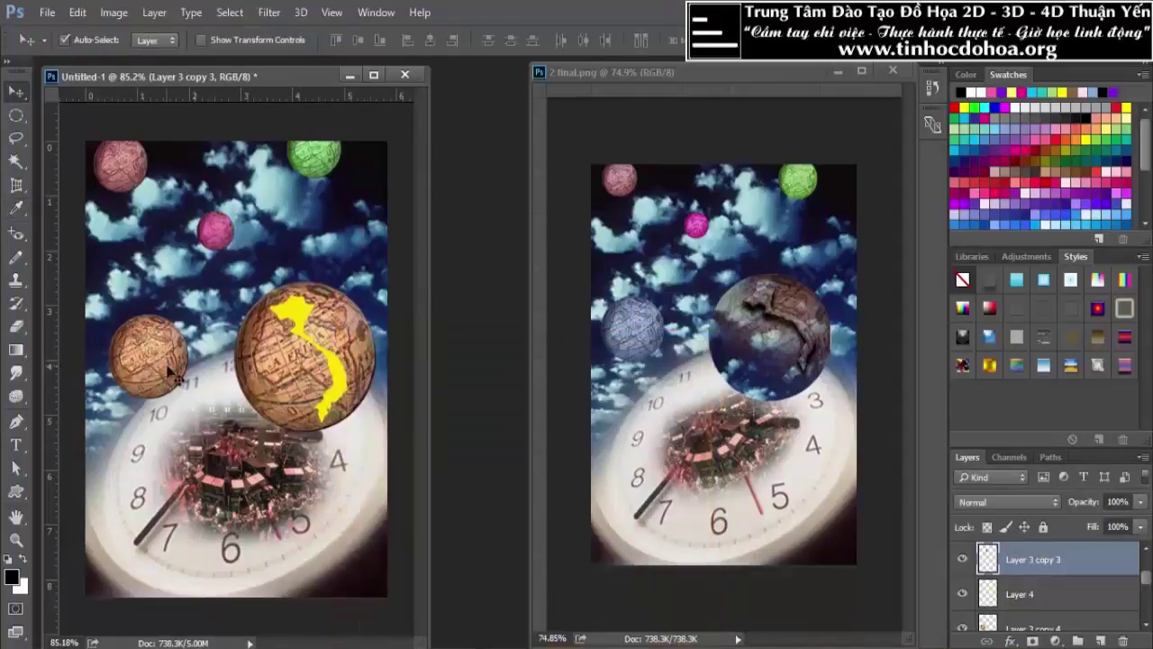
click(114, 13)
mouse_move(139, 57)
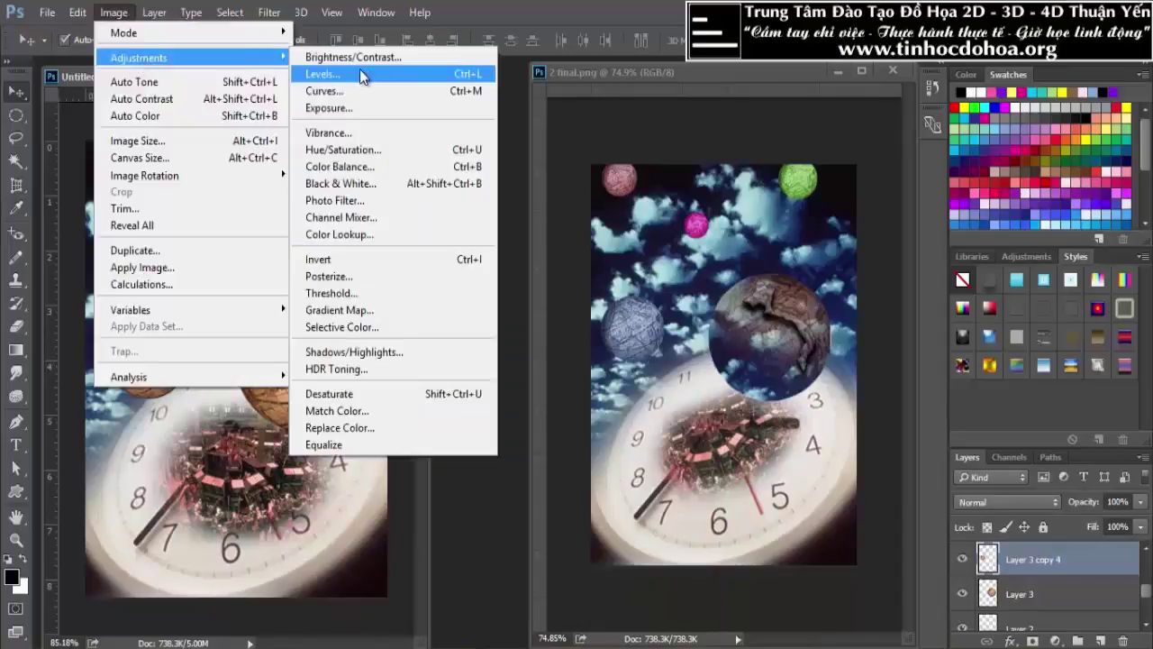
Step: Give the left globe Hue +180 and Saturation -30, then merge it down into Layer 3
click(344, 151)
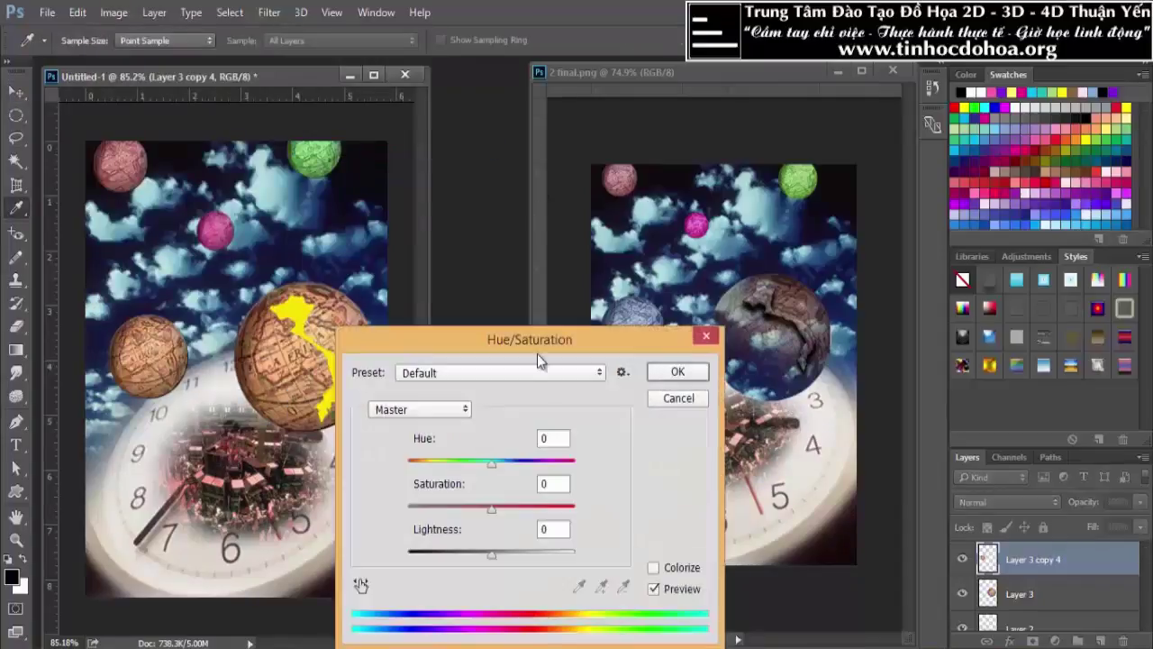
drag(538, 336, 496, 411)
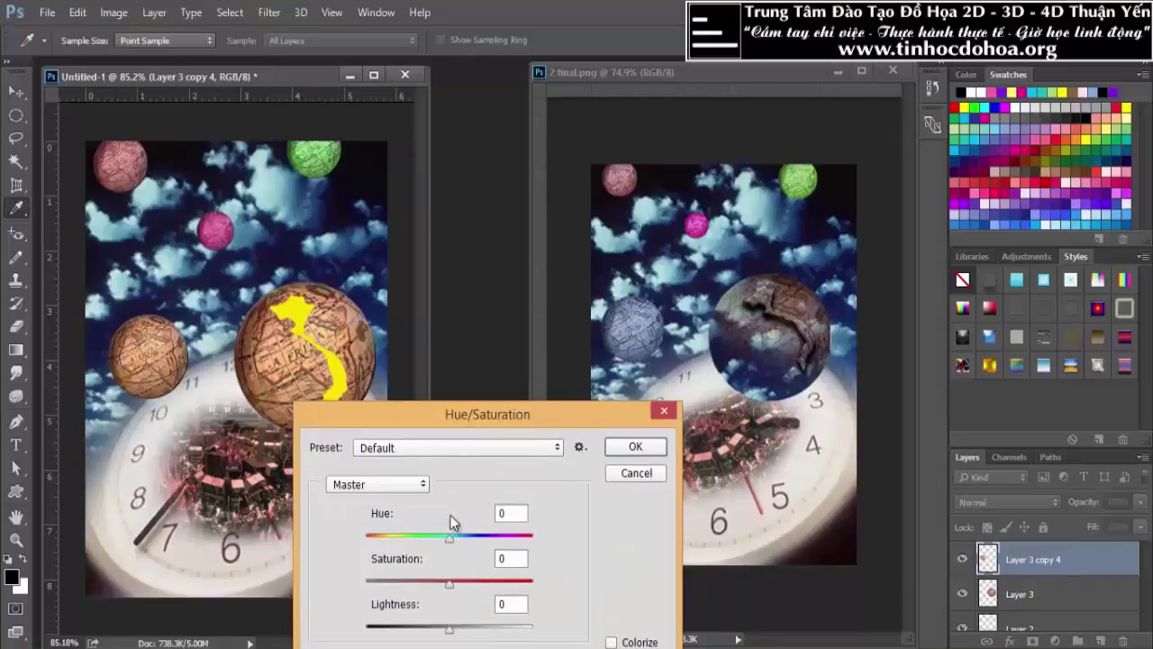
drag(454, 537, 551, 546)
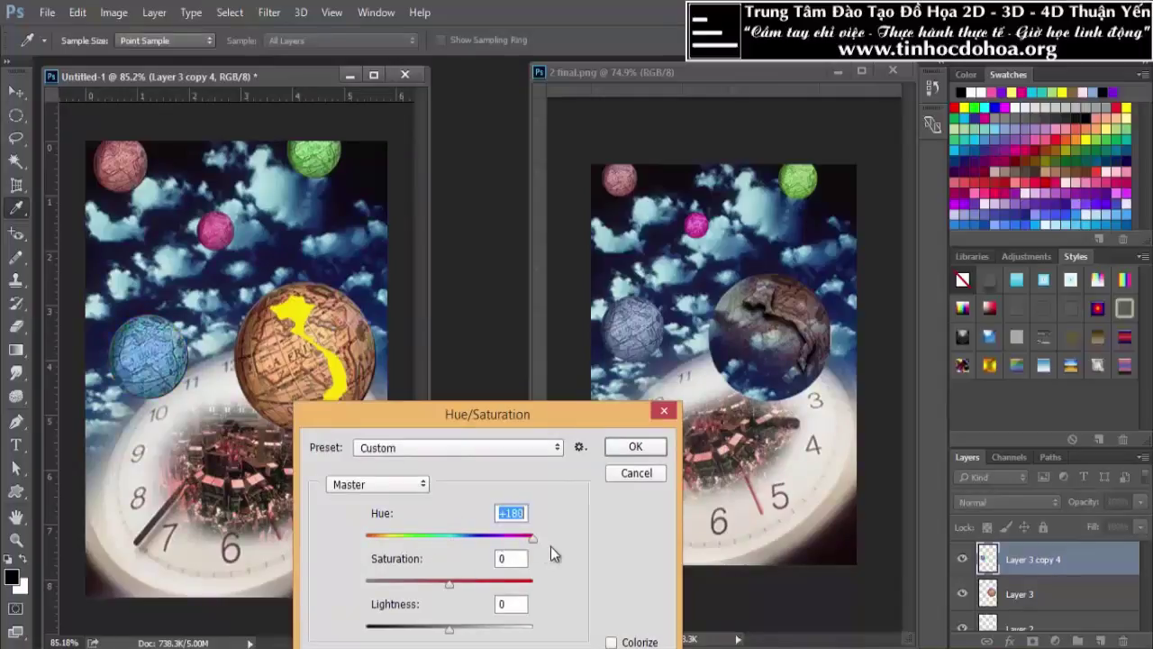
drag(449, 584, 423, 584)
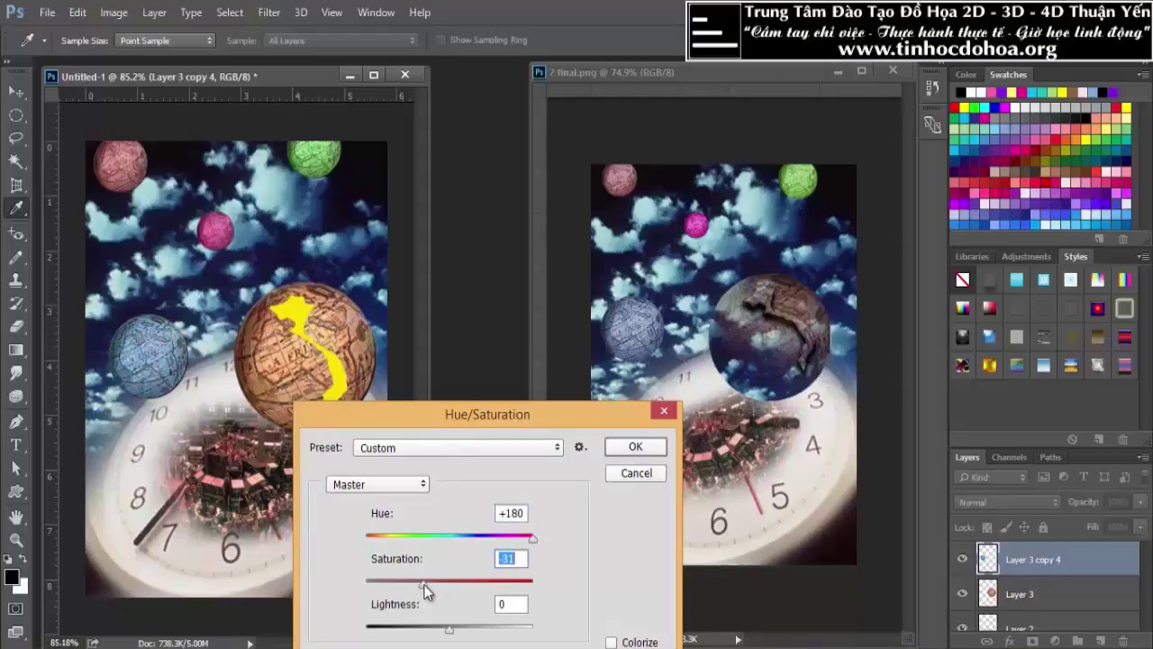
click(635, 448)
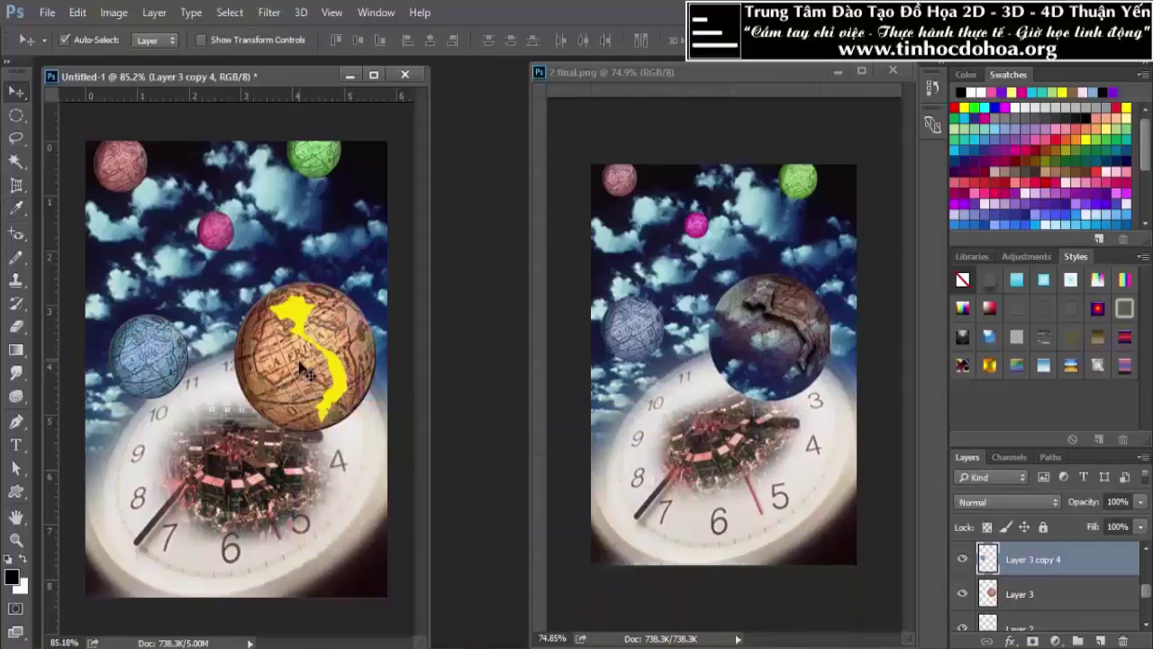
key(ctrl+e)
Step: Darken the big globe with Brightness -36 and slightly higher Contrast
click(113, 12)
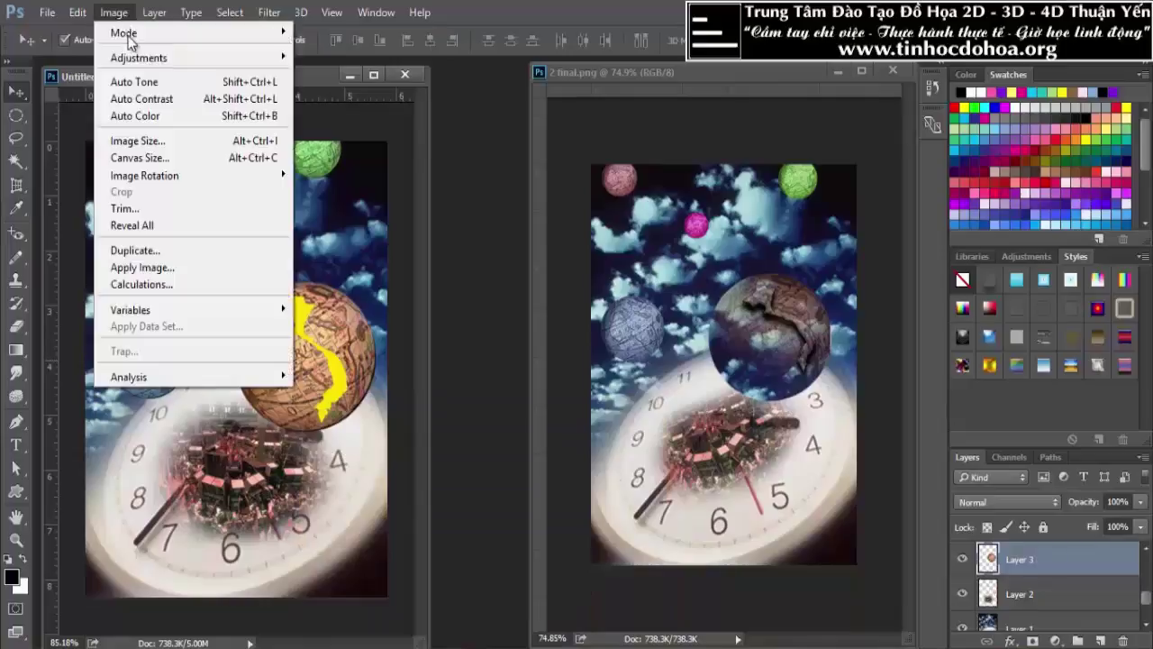
click(342, 51)
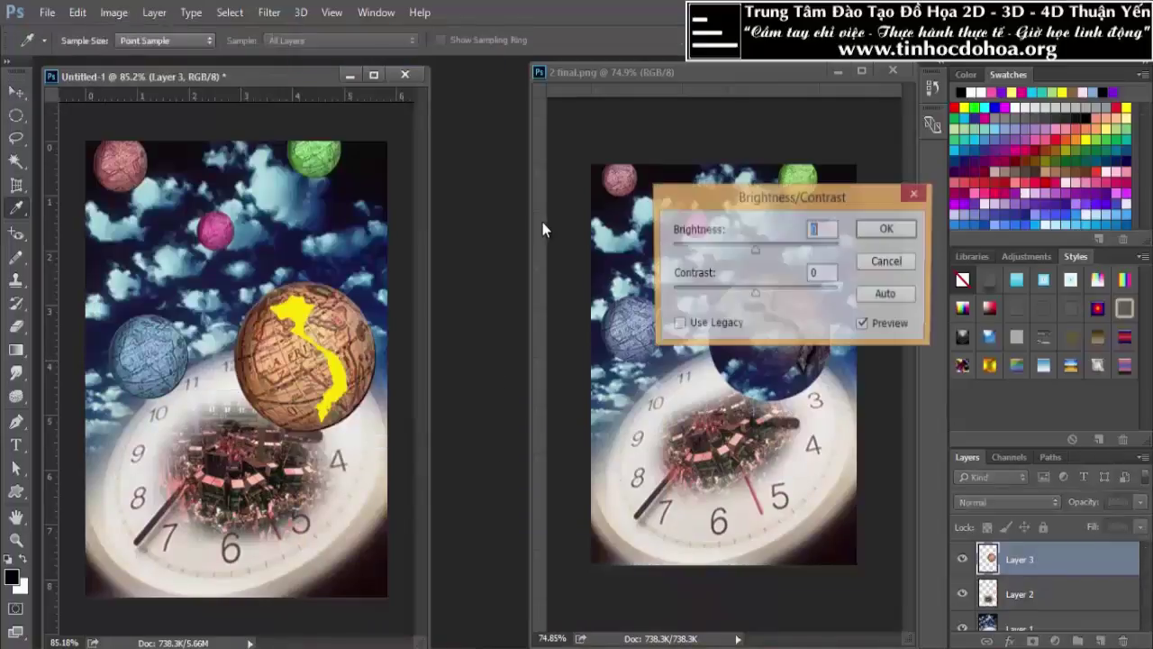
drag(755, 253, 734, 255)
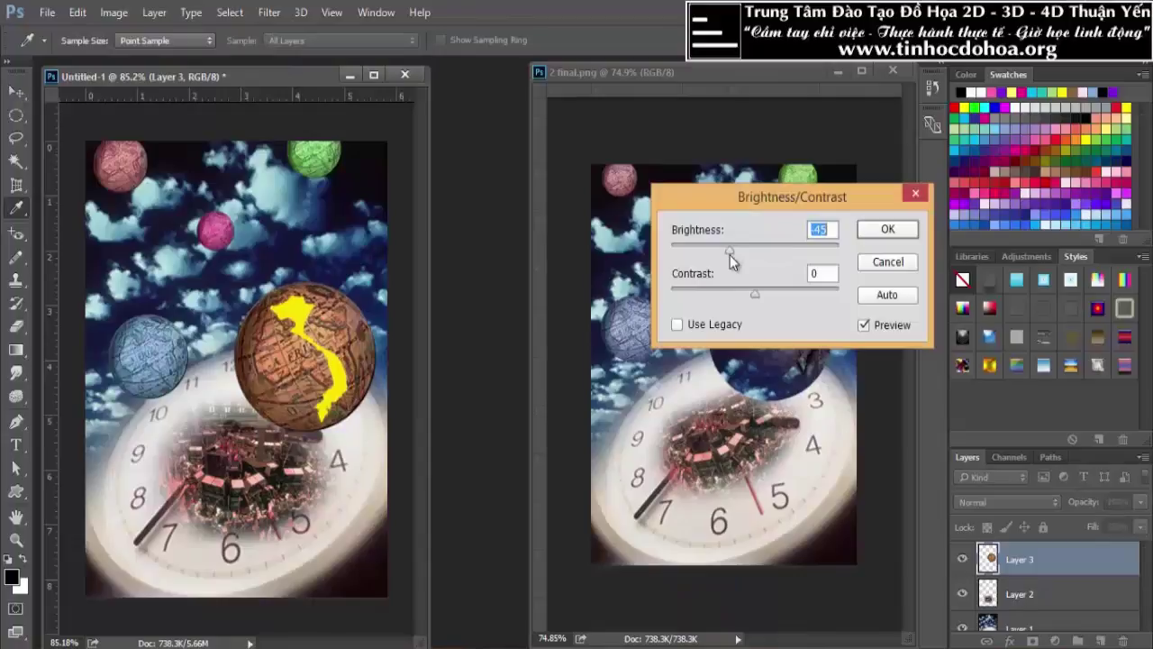
drag(761, 295, 789, 296)
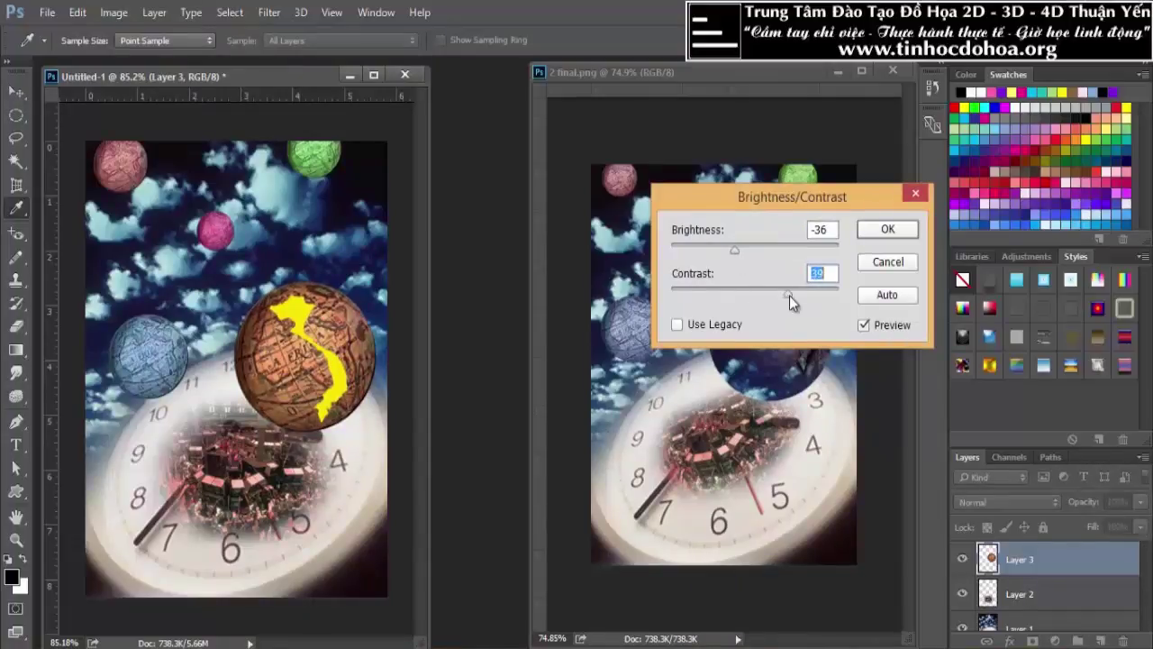
click(887, 230)
key(v)
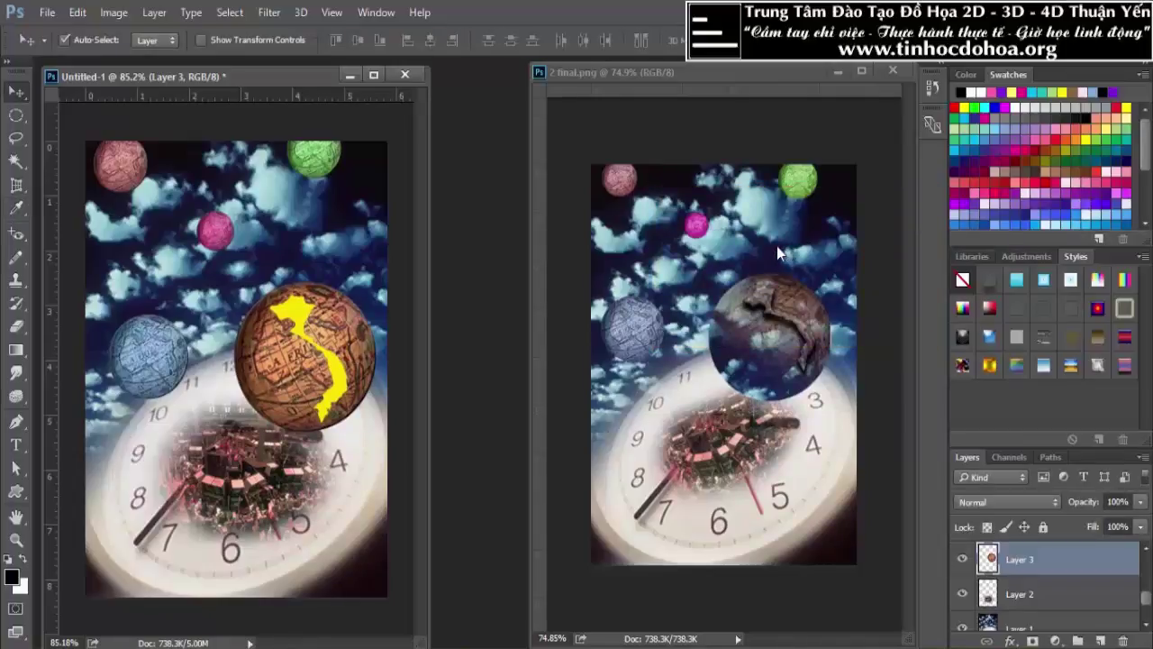
Step: Compare the collage with the finished reference image, then bring 2 begin.jpg forward
scroll(778, 318, up, 2)
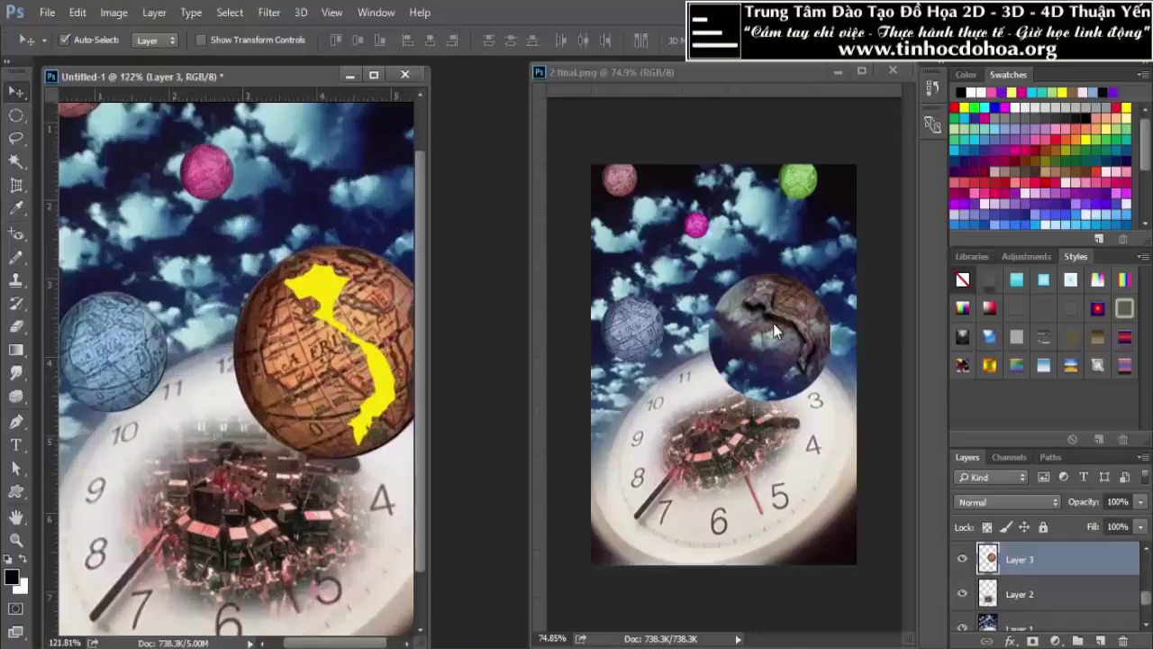
scroll(773, 322, up, 3)
click(772, 324)
scroll(748, 326, down, 1)
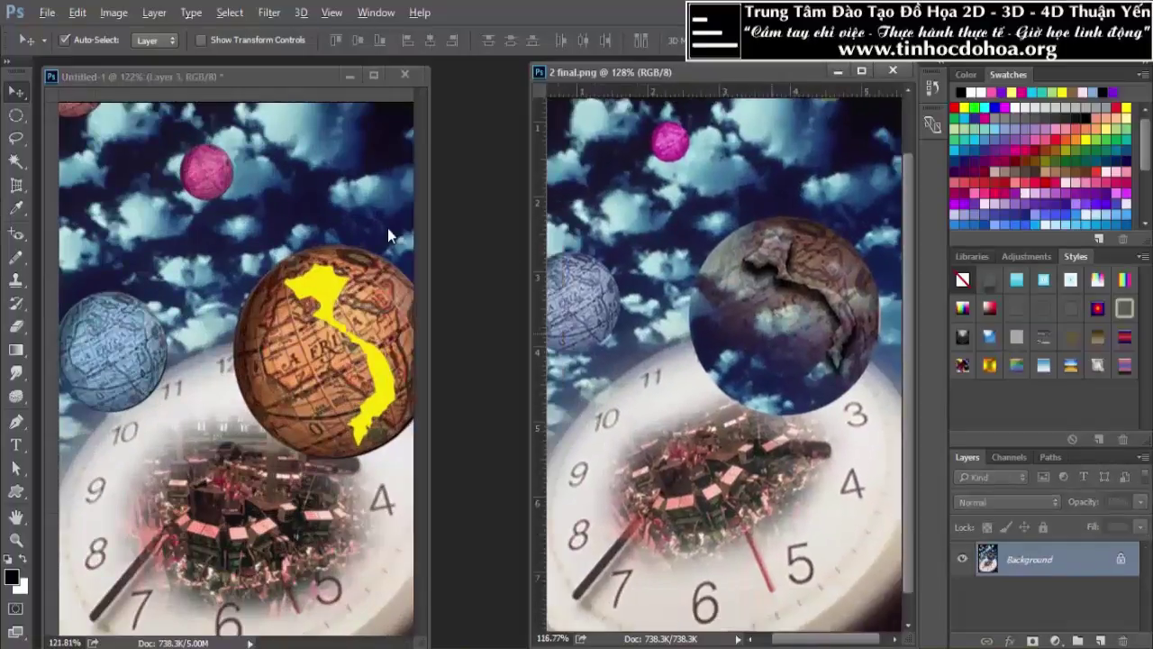
click(263, 335)
scroll(263, 335, down, 2)
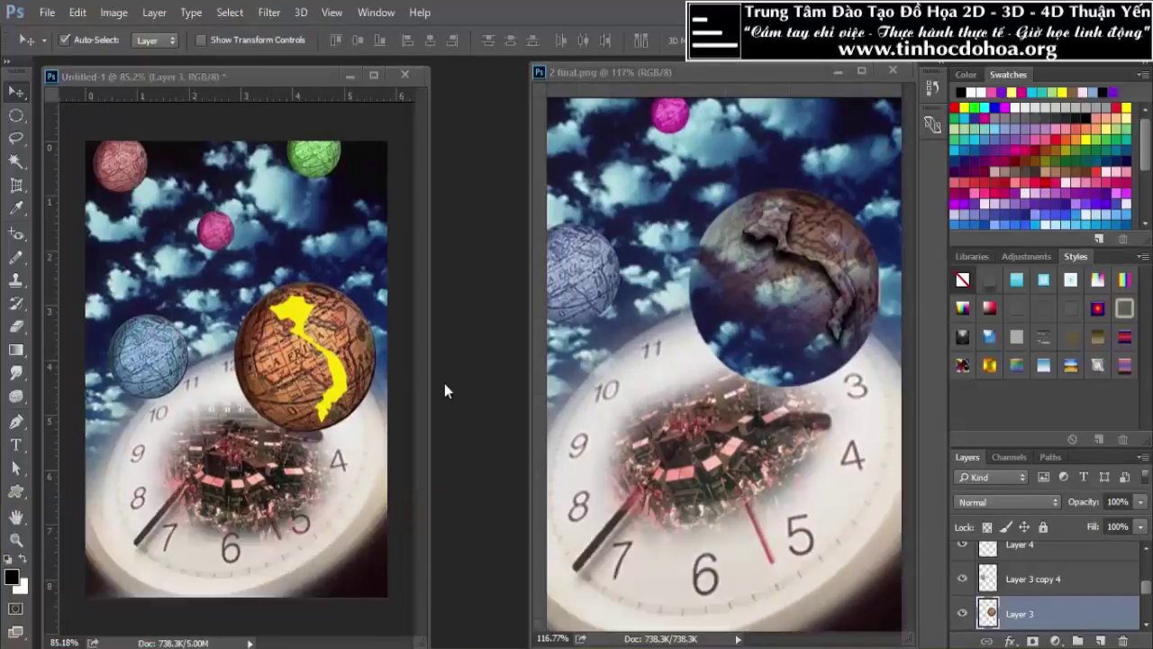
key(ctrl+Tab)
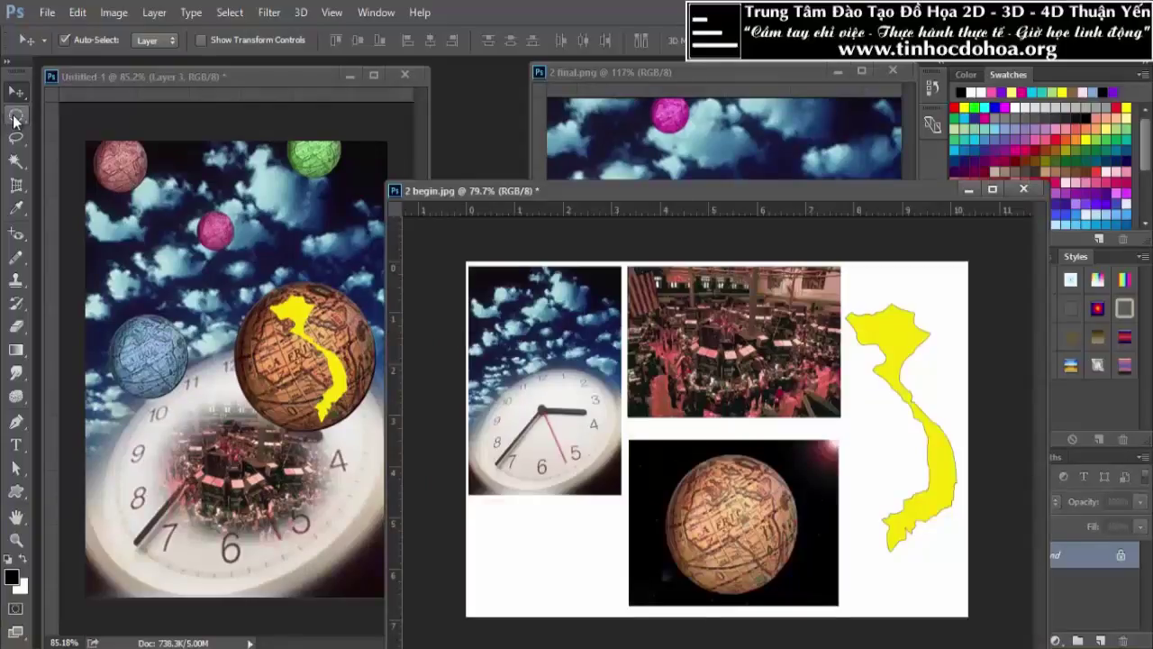
Step: Copy an elliptical cloud patch into Untitled-1, enlarge it ~195% over the big globe, and close 2 begin.jpg
click(15, 116)
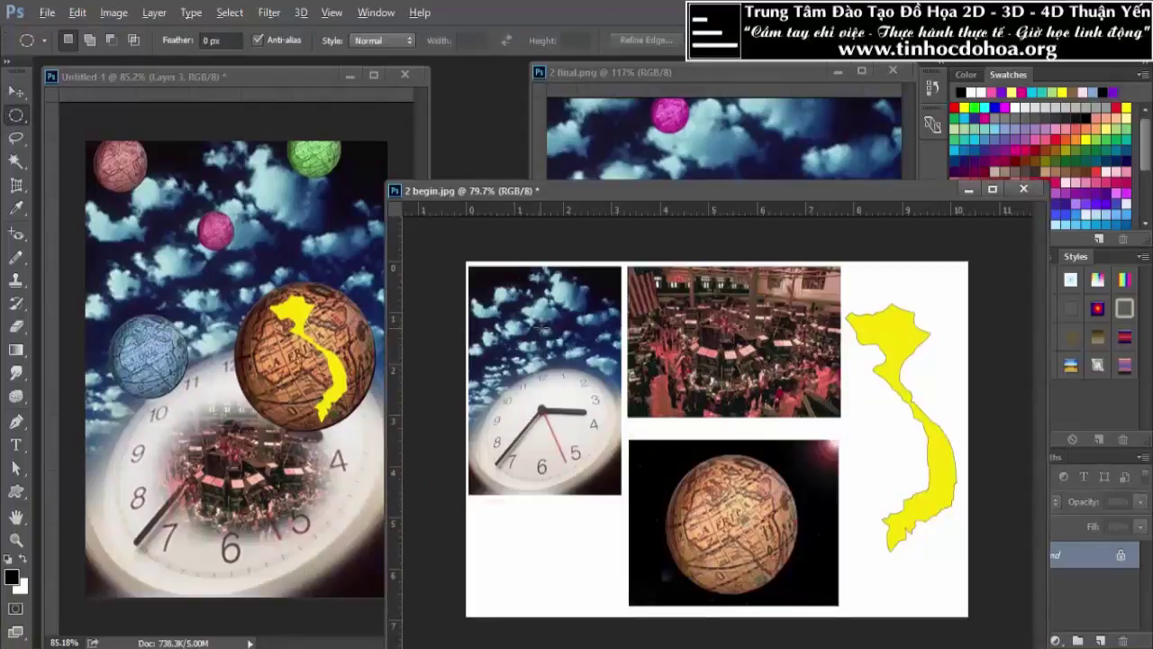
mouse_move(543, 329)
mouse_down()
mouse_move(766, 288)
mouse_move(863, 290)
mouse_up()
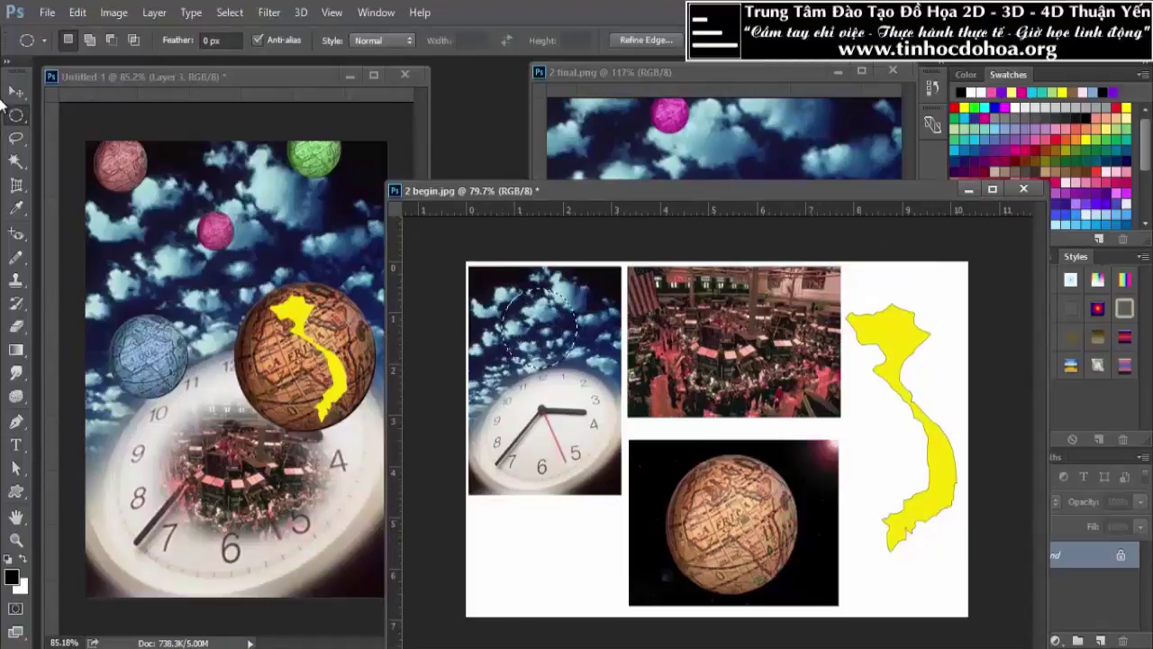
click(15, 91)
mouse_move(554, 350)
mouse_down()
mouse_move(333, 356)
mouse_move(352, 358)
mouse_up()
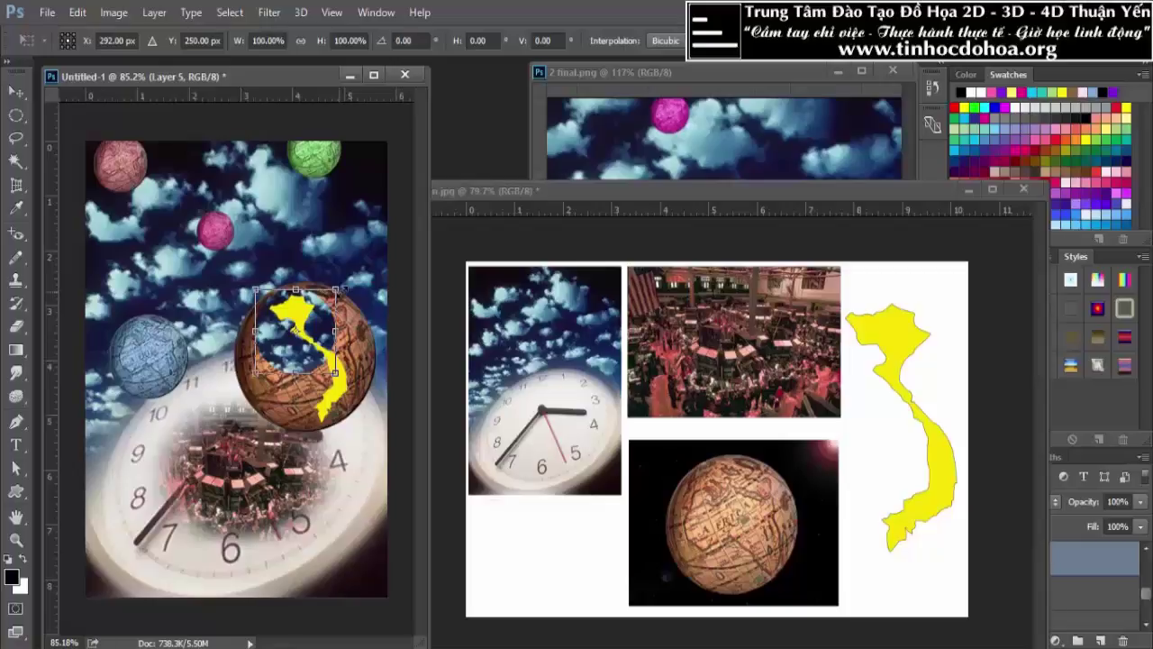
drag(256, 290, 219, 180)
drag(351, 243, 356, 324)
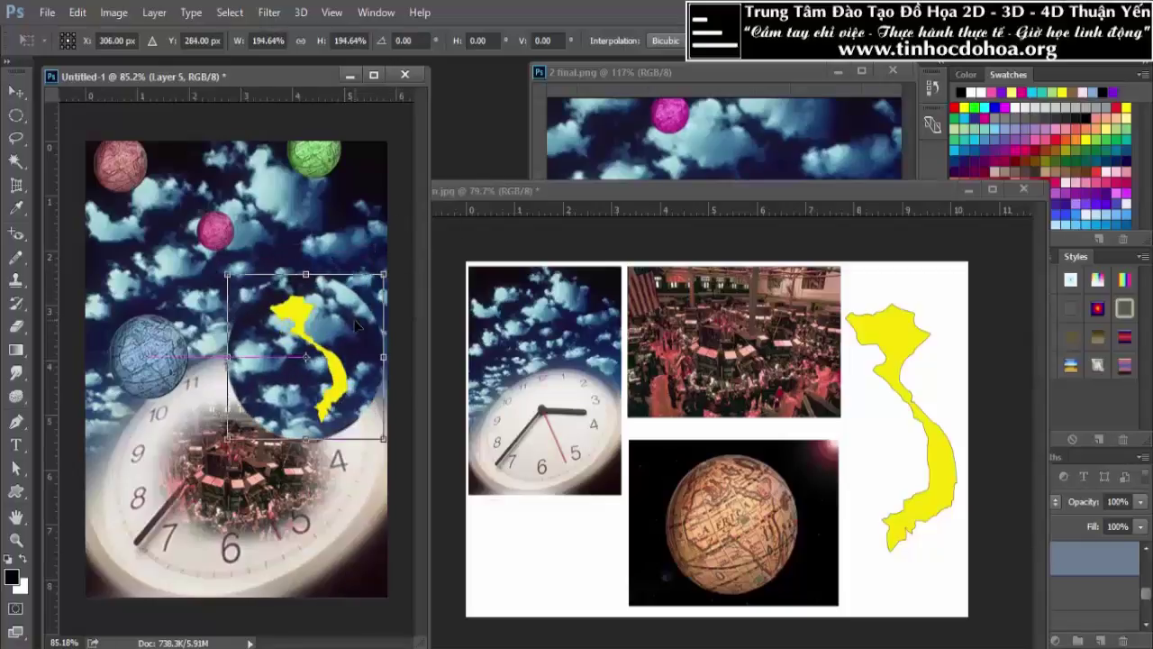
key(Return)
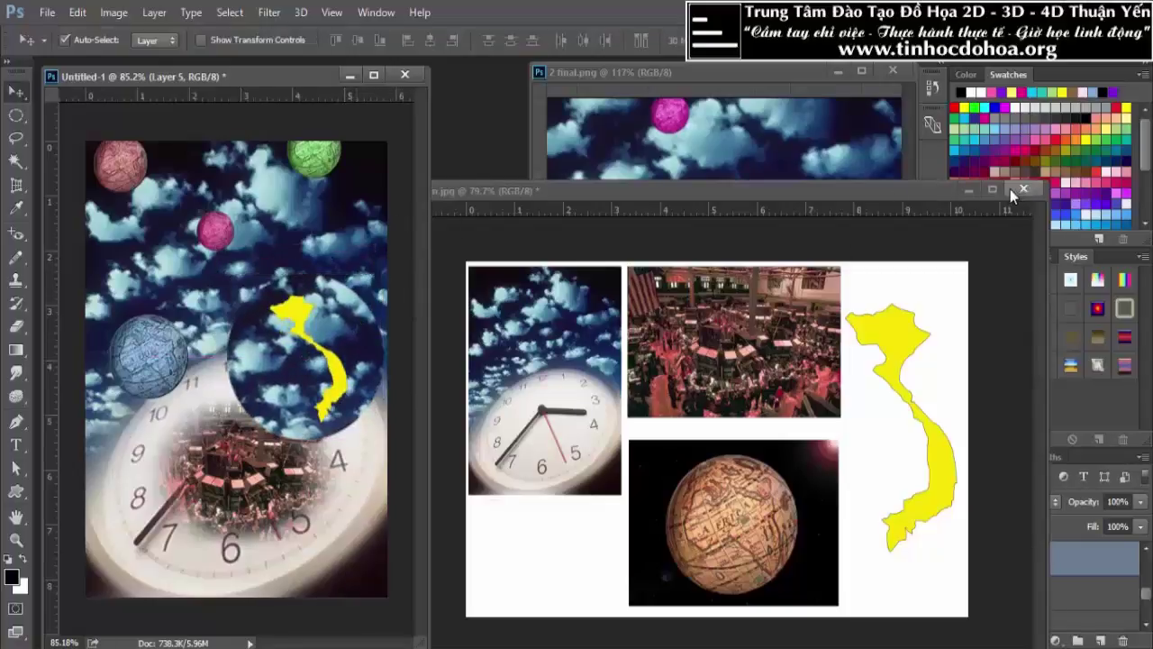
click(1012, 190)
Step: Discard changes to 2 begin.jpg and set the Layer 5 cloud patch to 58% opacity
click(584, 265)
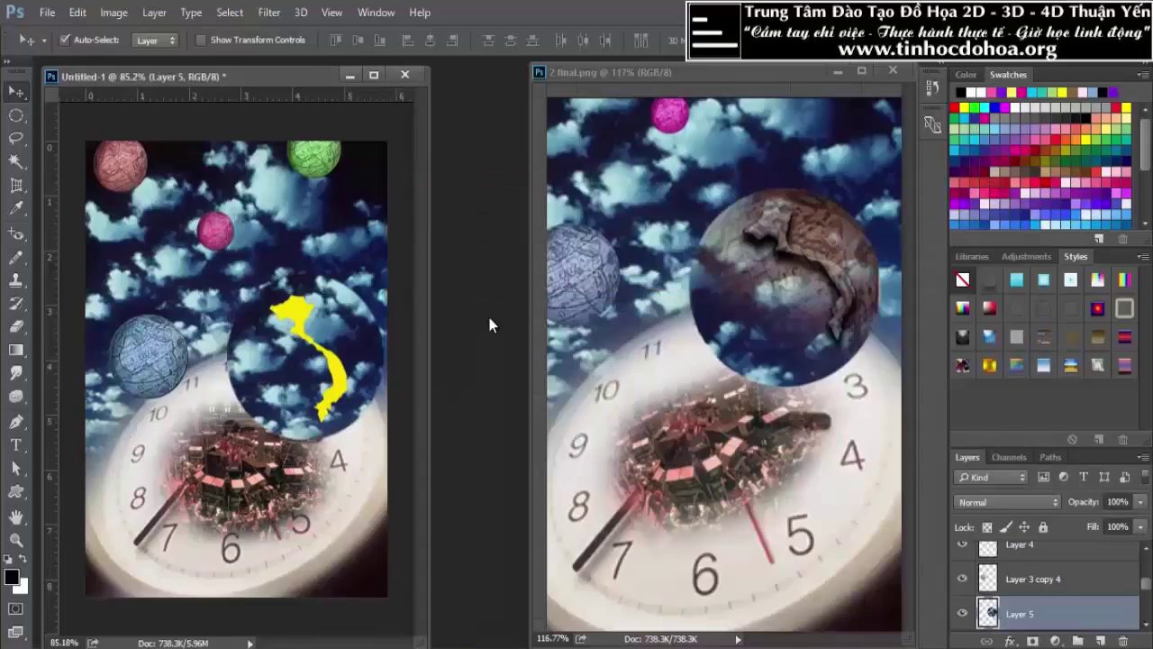
scroll(338, 322, up, 2)
scroll(338, 321, up, 1)
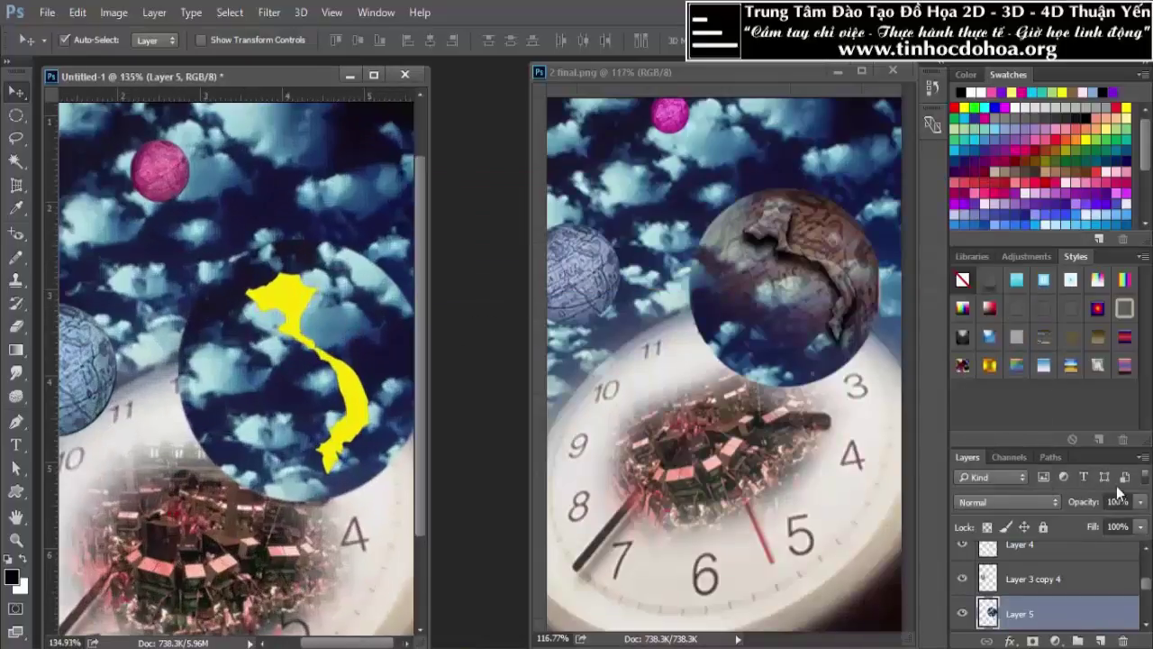
click(1140, 502)
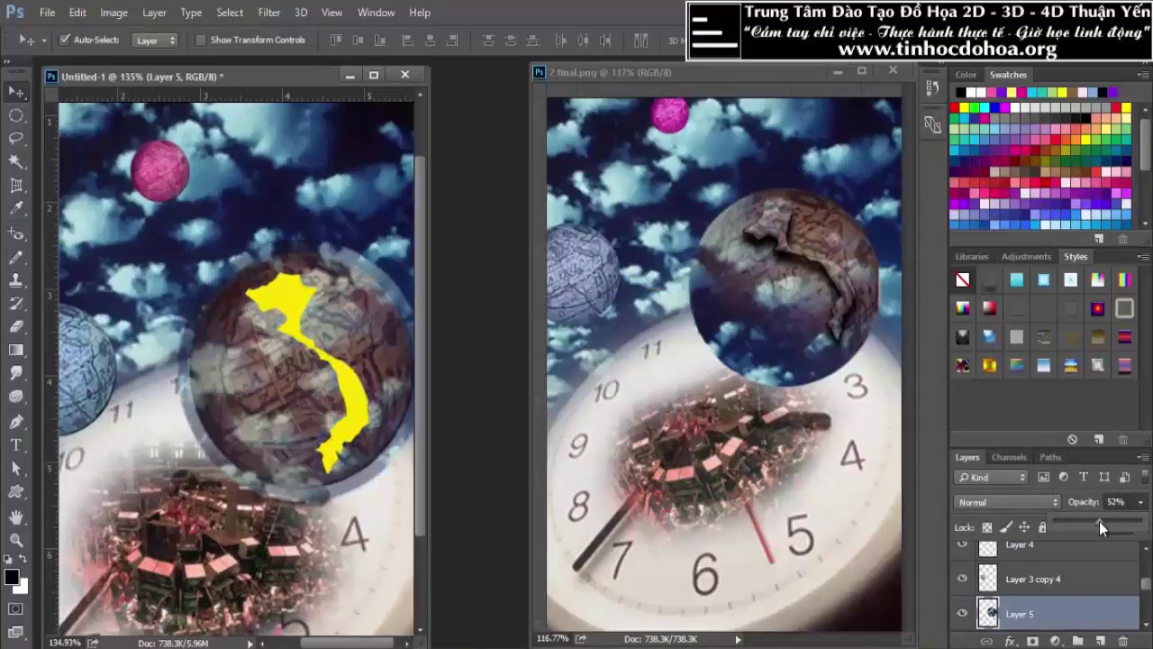
drag(1106, 522, 1104, 521)
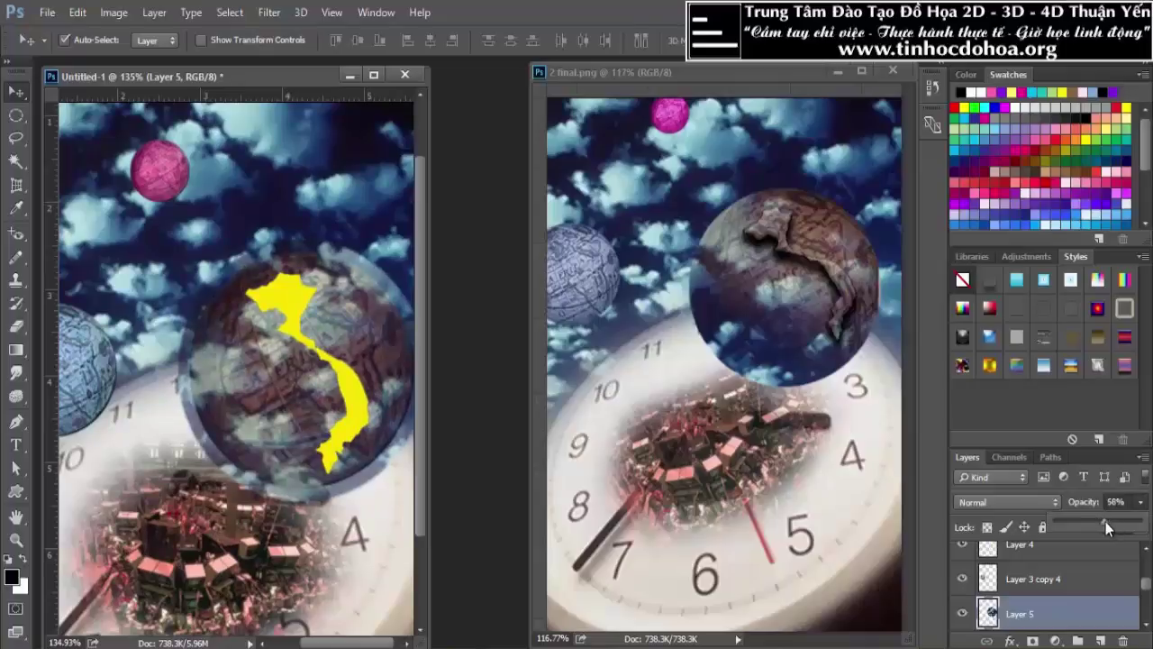
click(332, 227)
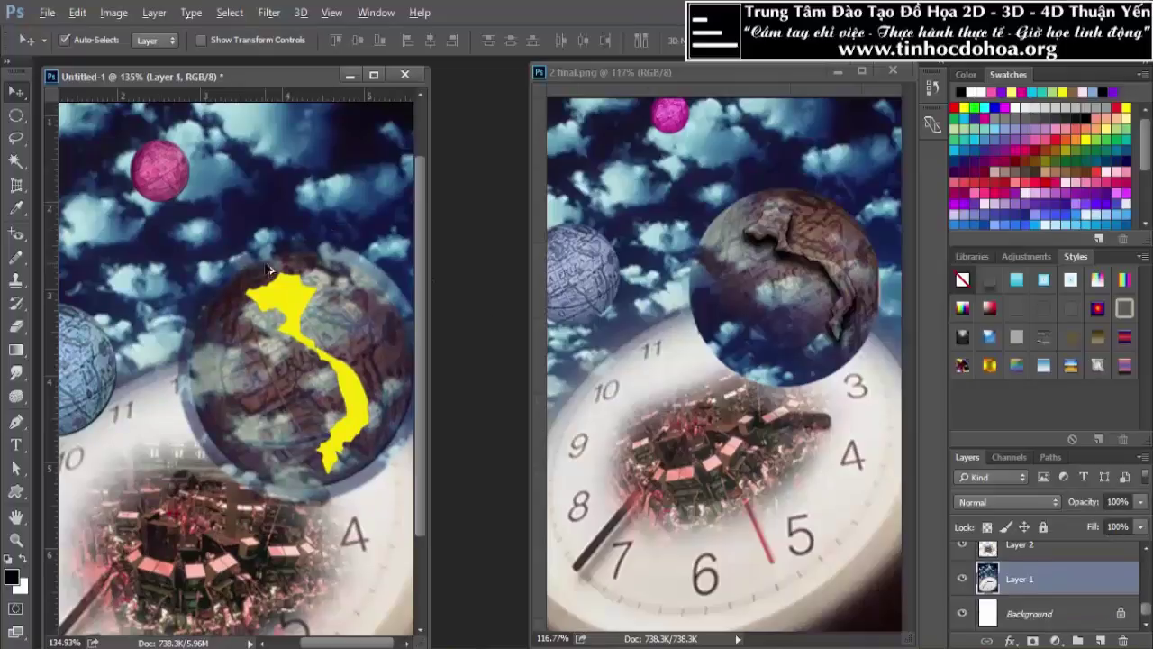
scroll(360, 296, down, 2)
click(361, 297)
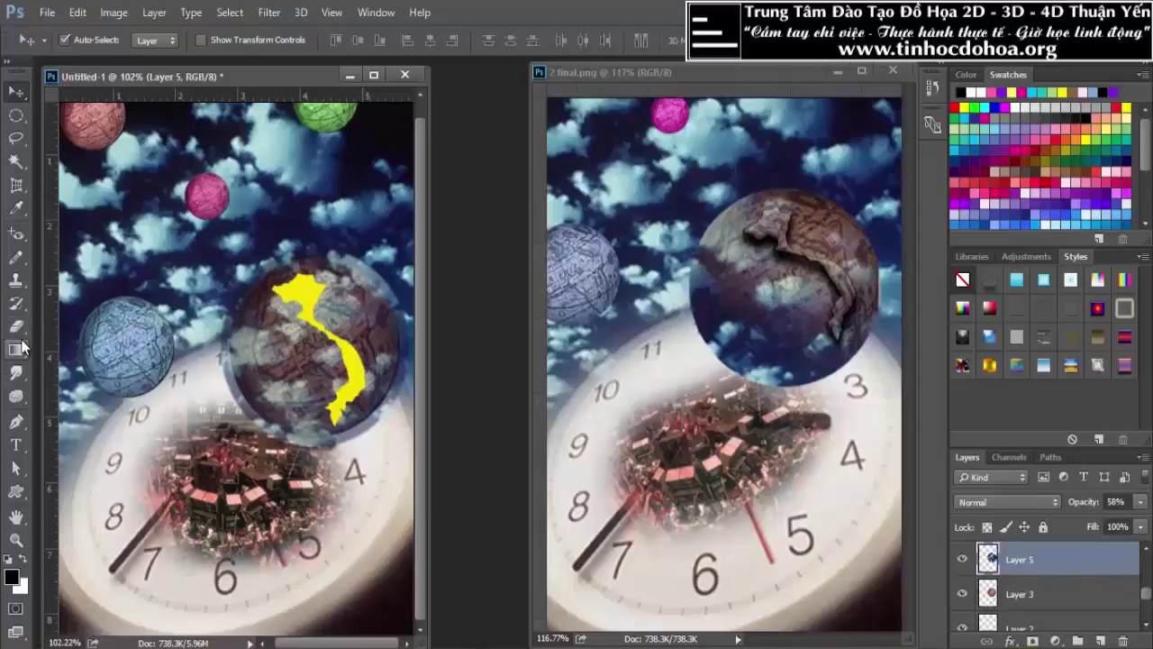
Step: Erase clouds at 73% eraser opacity over the clock's 12 and the Vietnam globe
click(16, 325)
scroll(219, 272, up, 2)
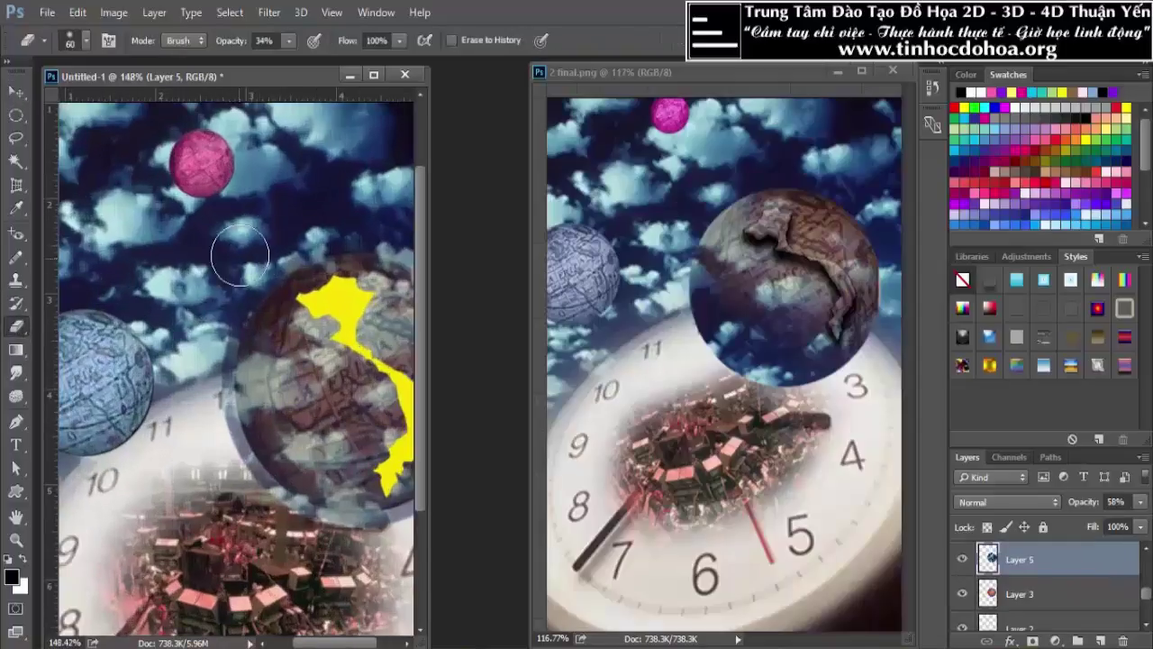
click(288, 41)
drag(319, 68, 306, 64)
drag(198, 362, 184, 363)
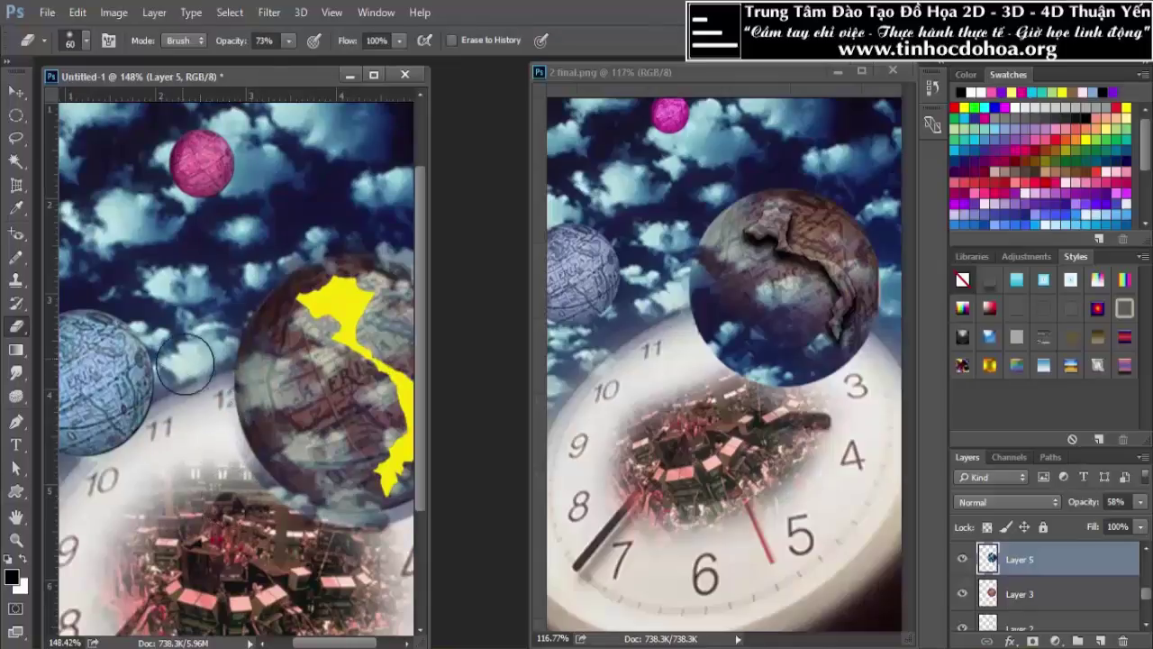
alt+scroll(174, 491, down, 2)
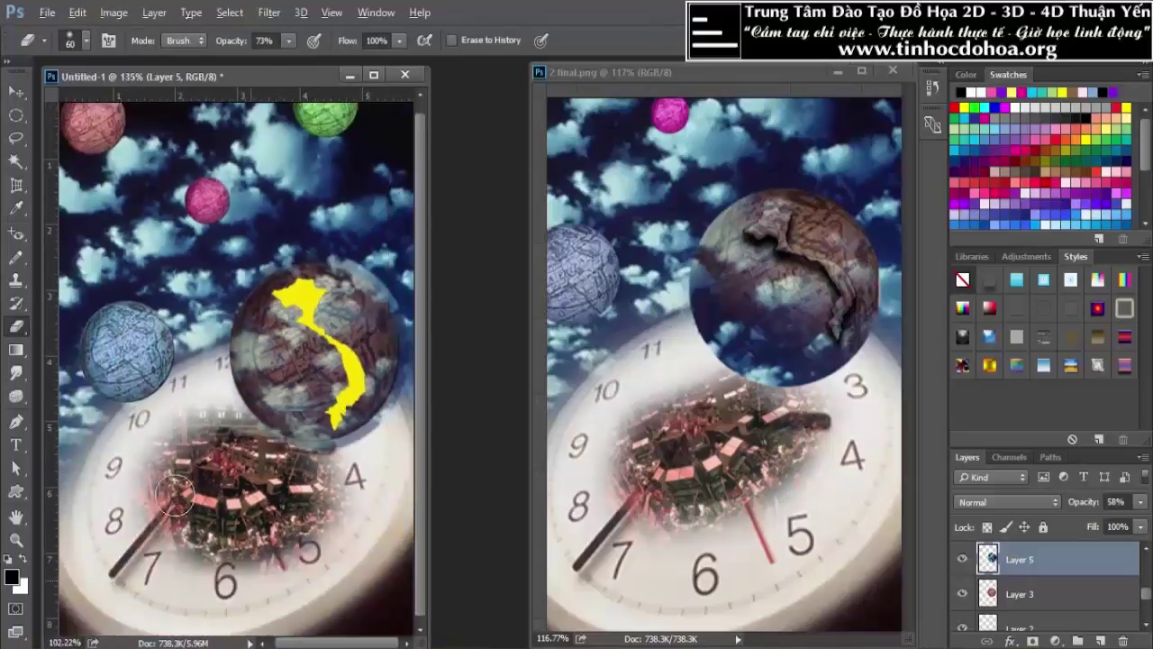
alt+scroll(340, 180, up, 1)
drag(168, 277, 222, 264)
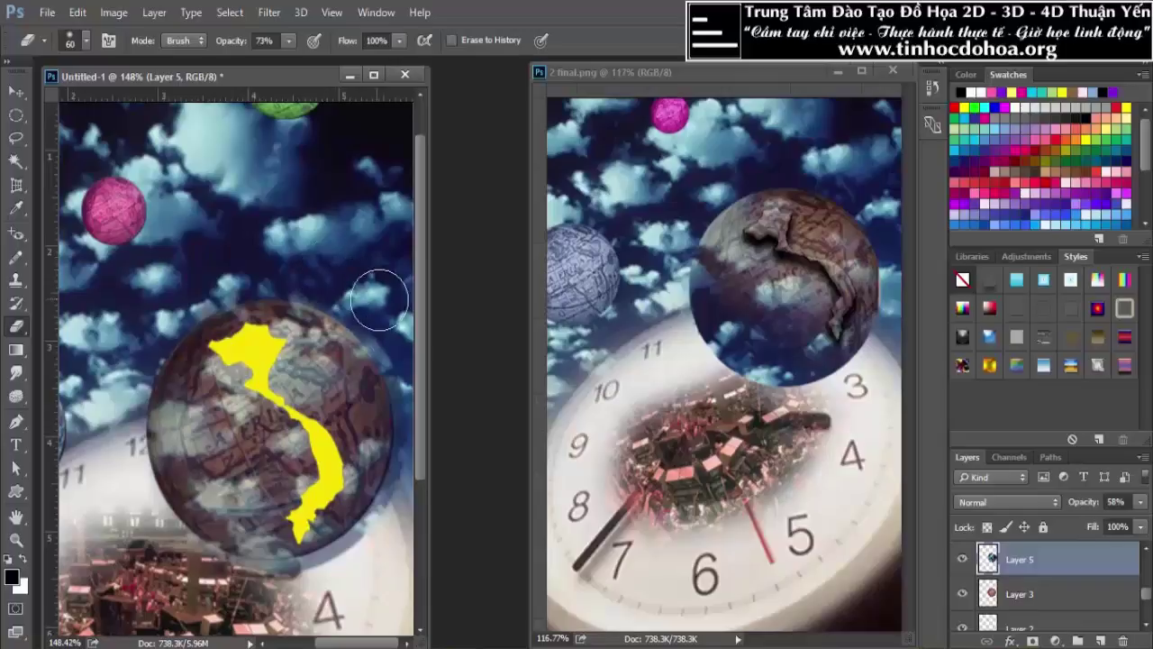
scroll(322, 205, down, 1)
scroll(271, 201, down, 2)
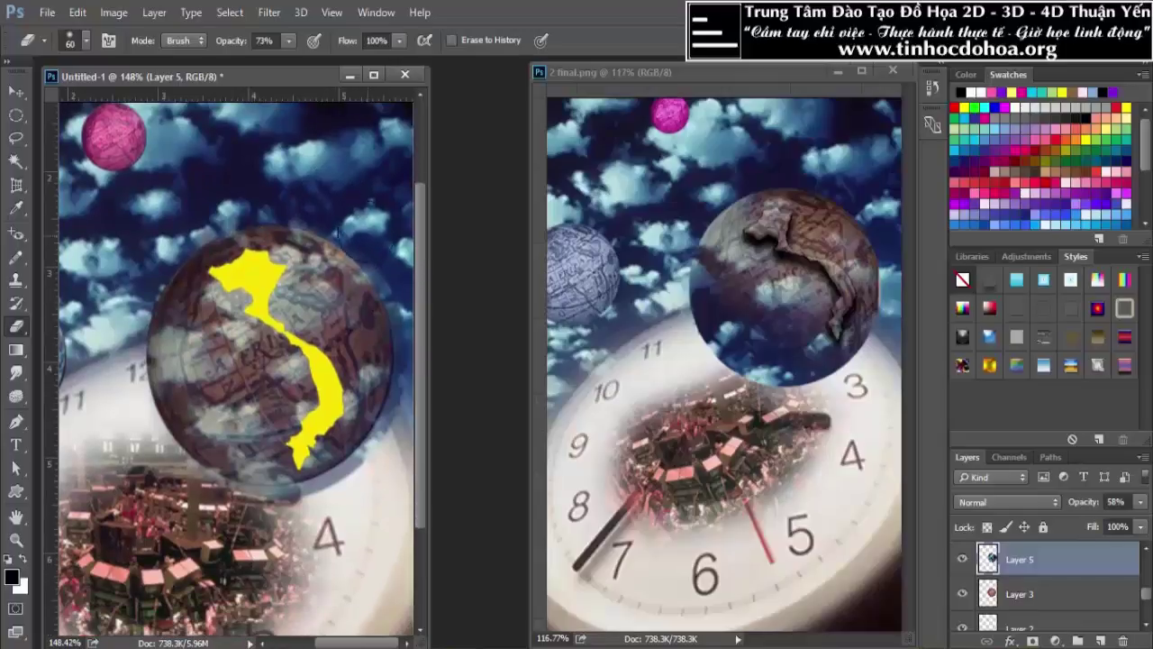
scroll(420, 357, down, 1)
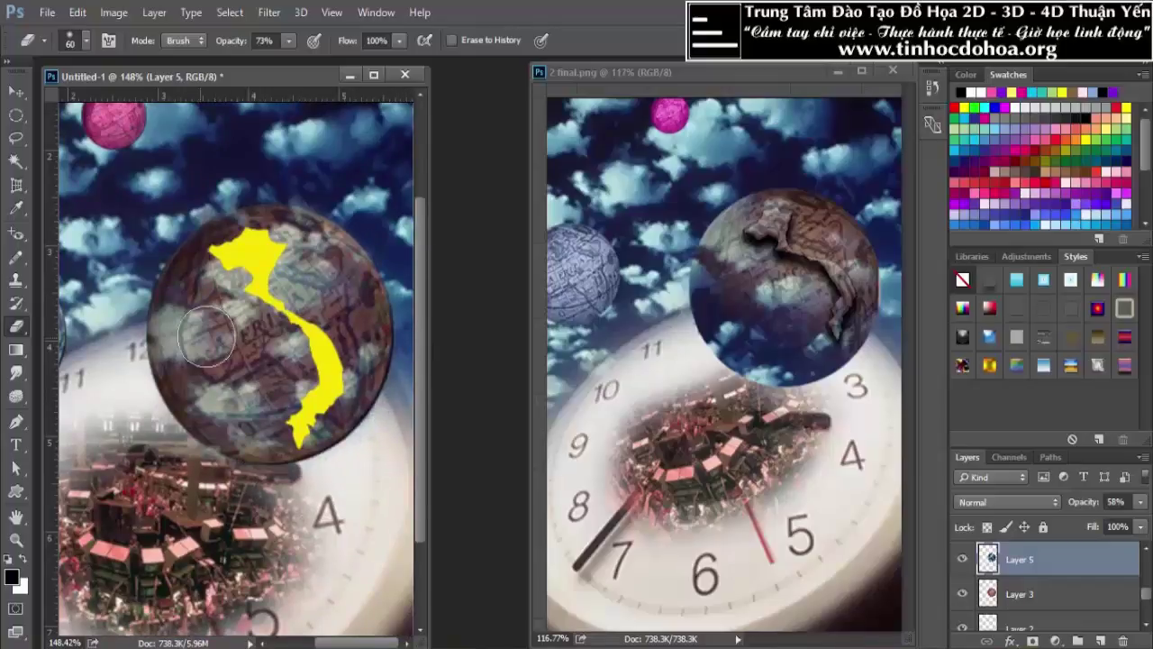
scroll(206, 335, down, 2)
scroll(333, 358, down, 2)
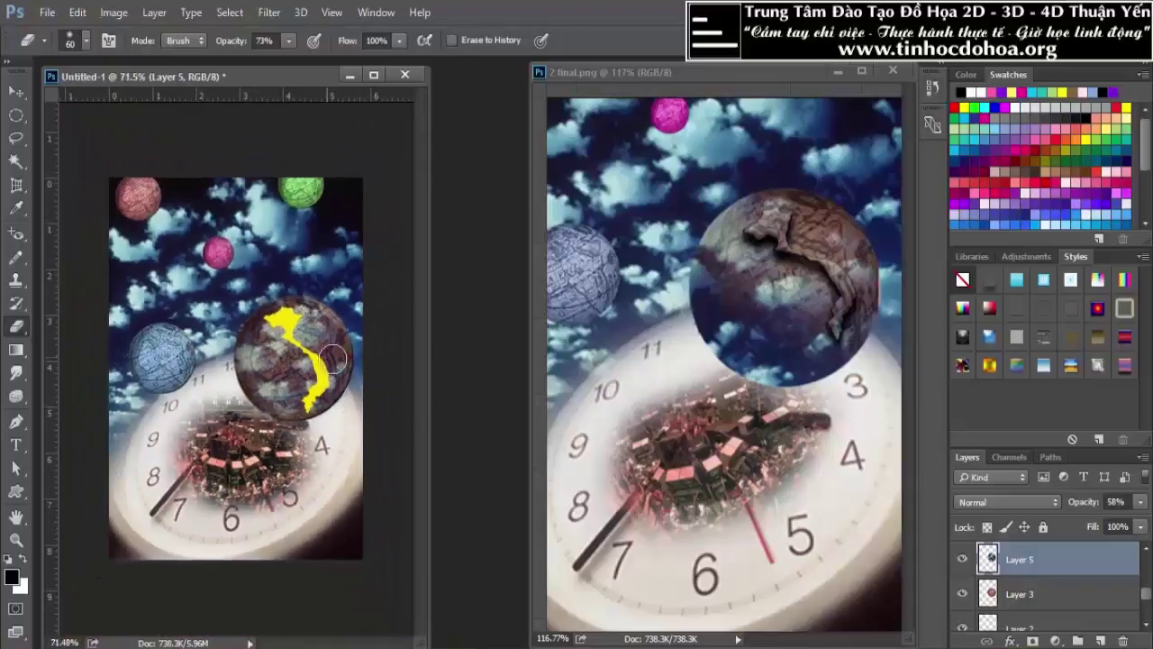
click(17, 91)
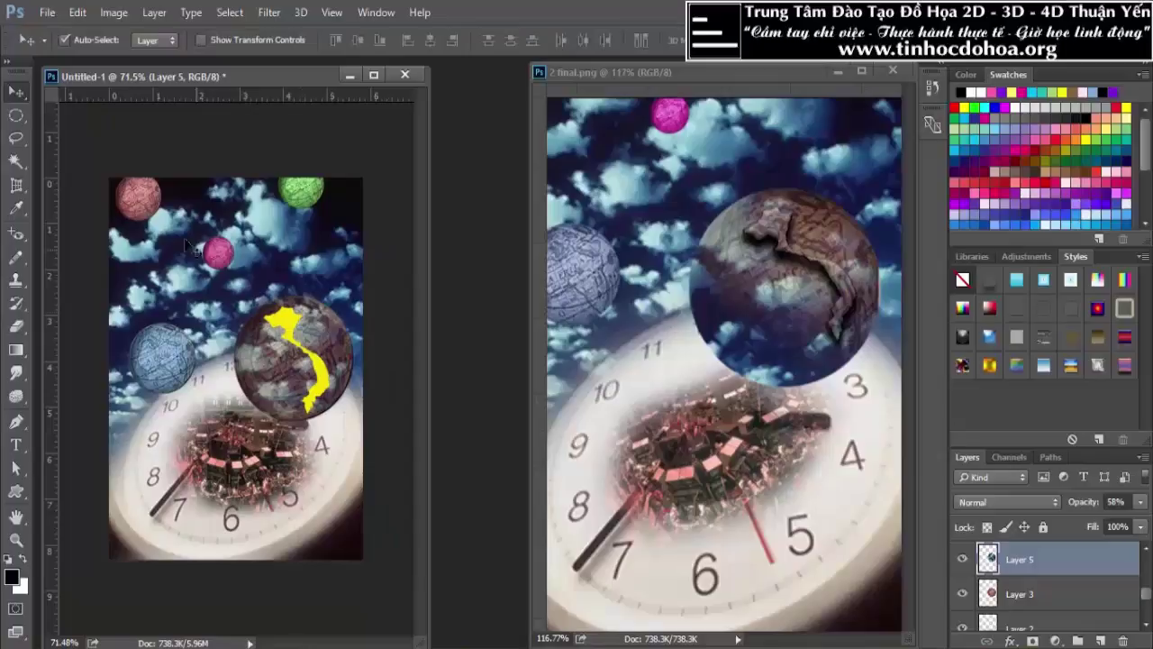
Step: Add Bevel & Emboss, Inner Glow and Drop Shadow effects to the Vietnam map on Layer 4
click(281, 319)
scroll(287, 330, up, 5)
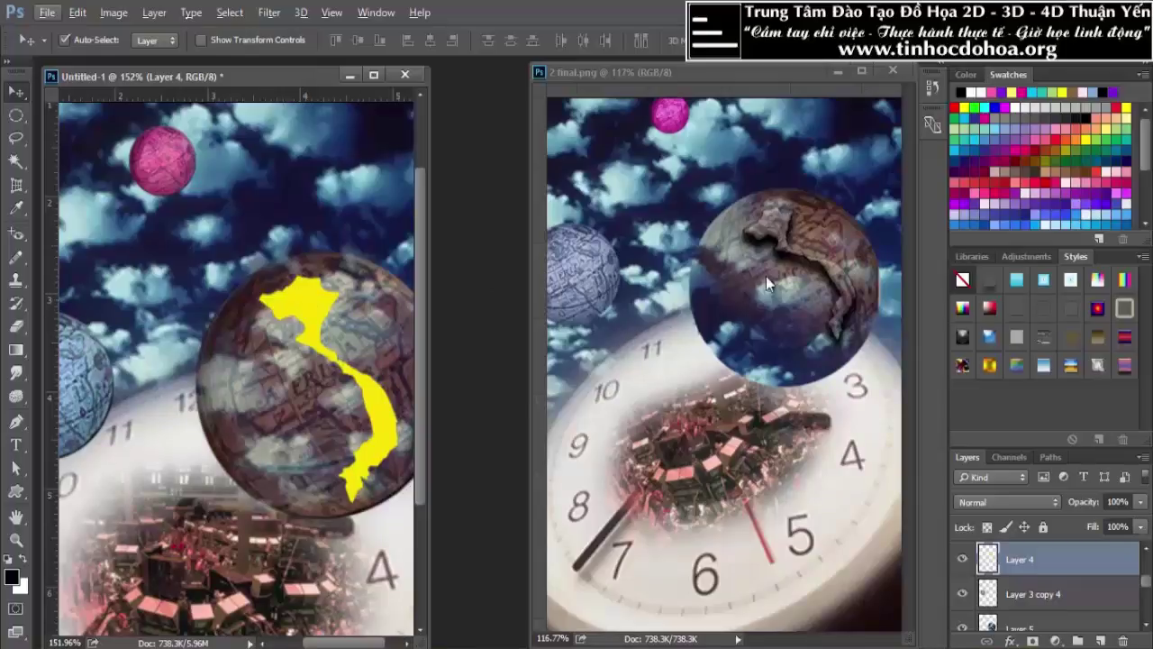
click(1010, 641)
click(1035, 452)
mouse_move(564, 61)
mouse_down()
mouse_move(584, 80)
mouse_move(717, 458)
mouse_move(809, 401)
mouse_up()
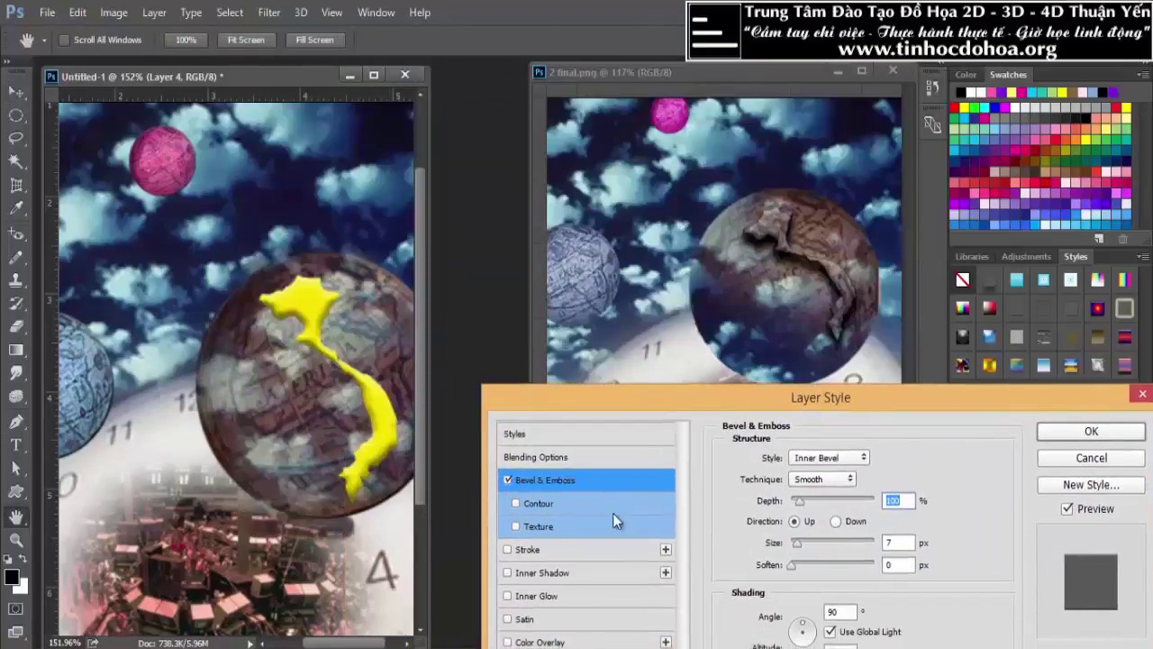
click(534, 596)
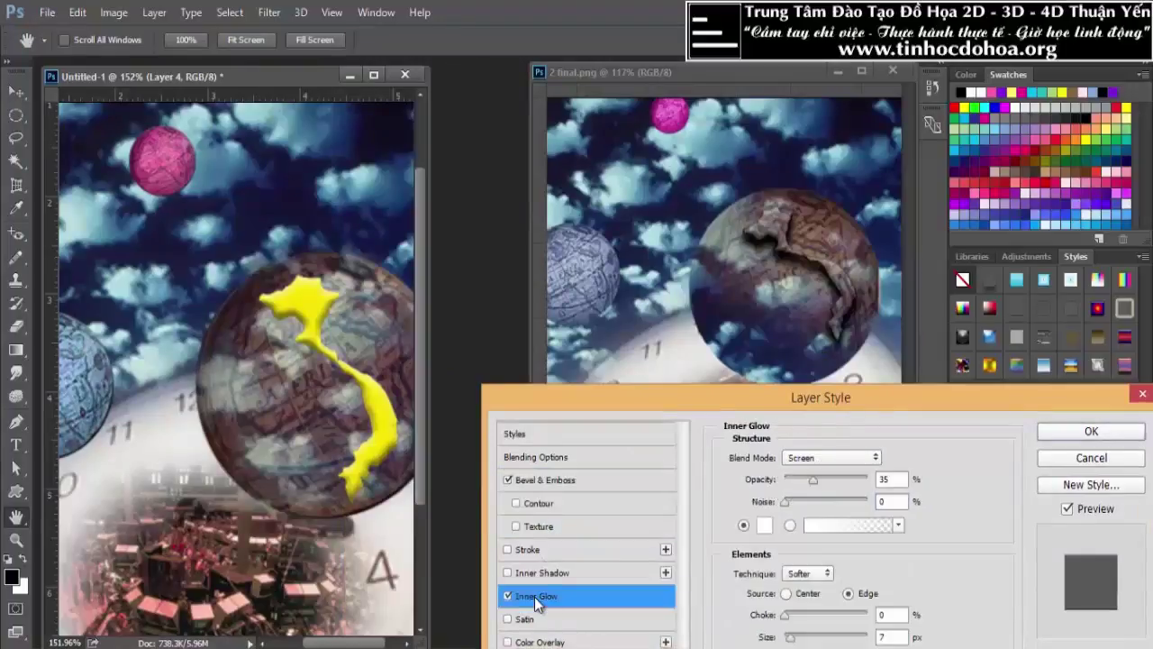
drag(713, 410, 1066, 229)
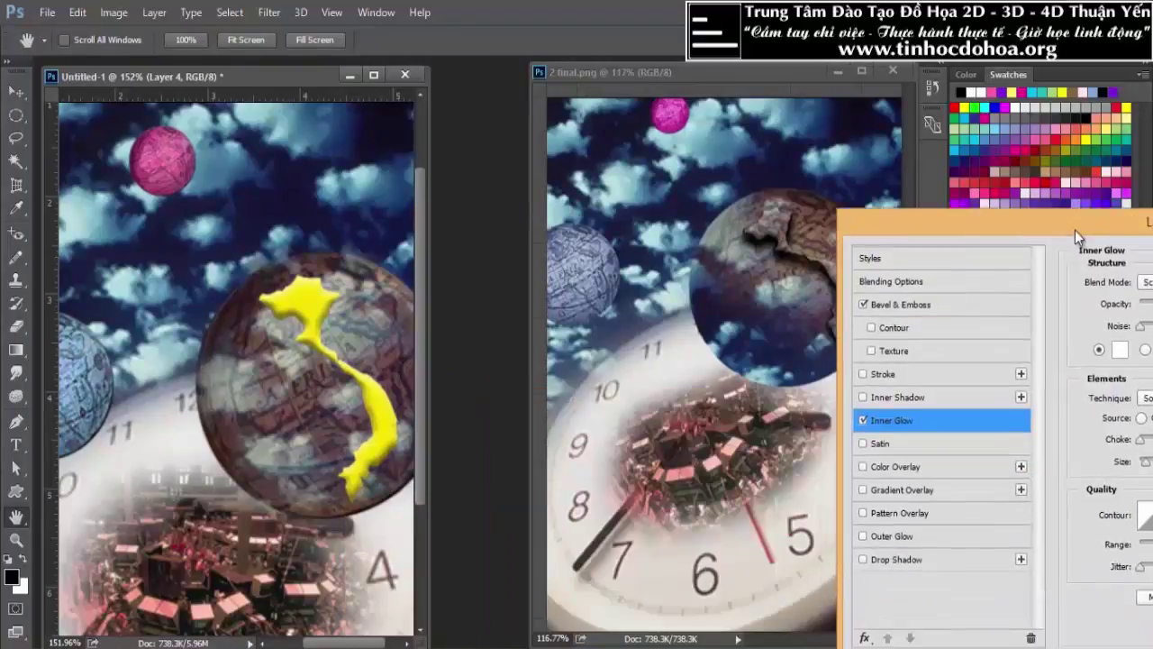
click(898, 540)
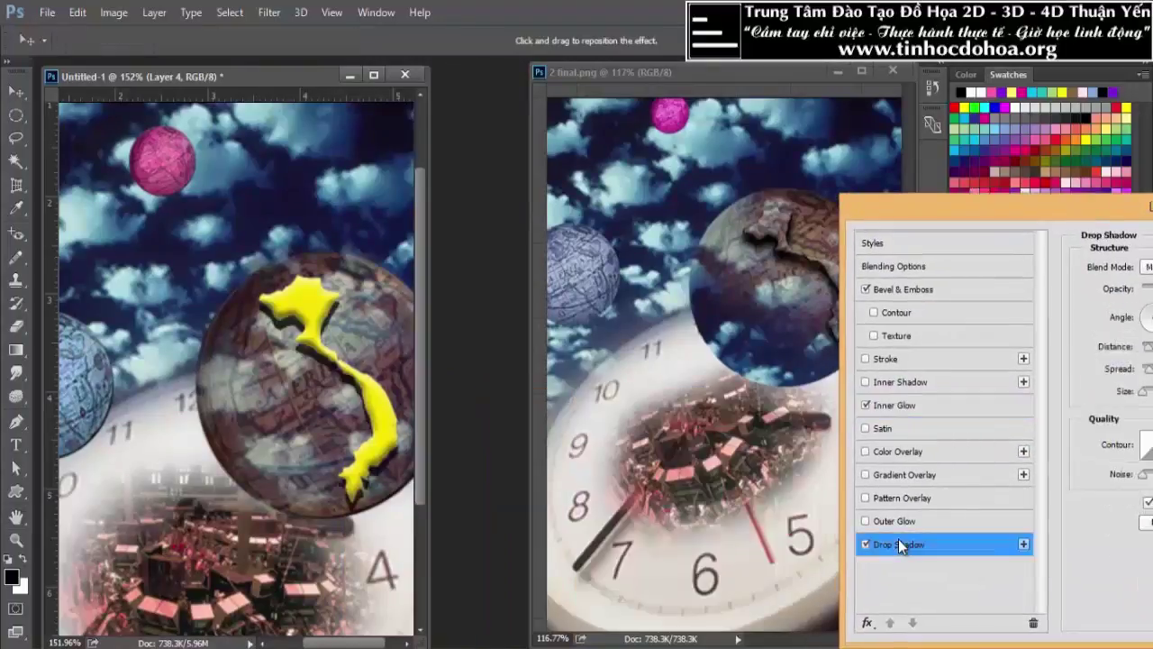
Step: Add a 1 px solid black stroke to the map and apply the layer styles
click(887, 358)
drag(969, 200, 703, 314)
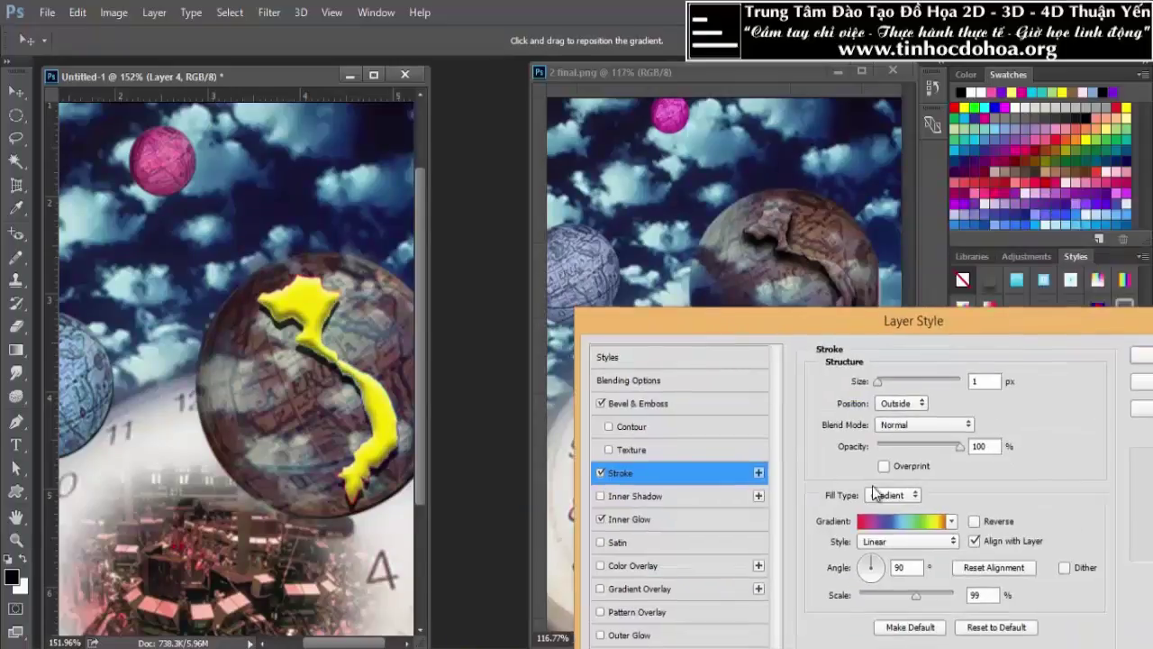
click(896, 495)
click(893, 510)
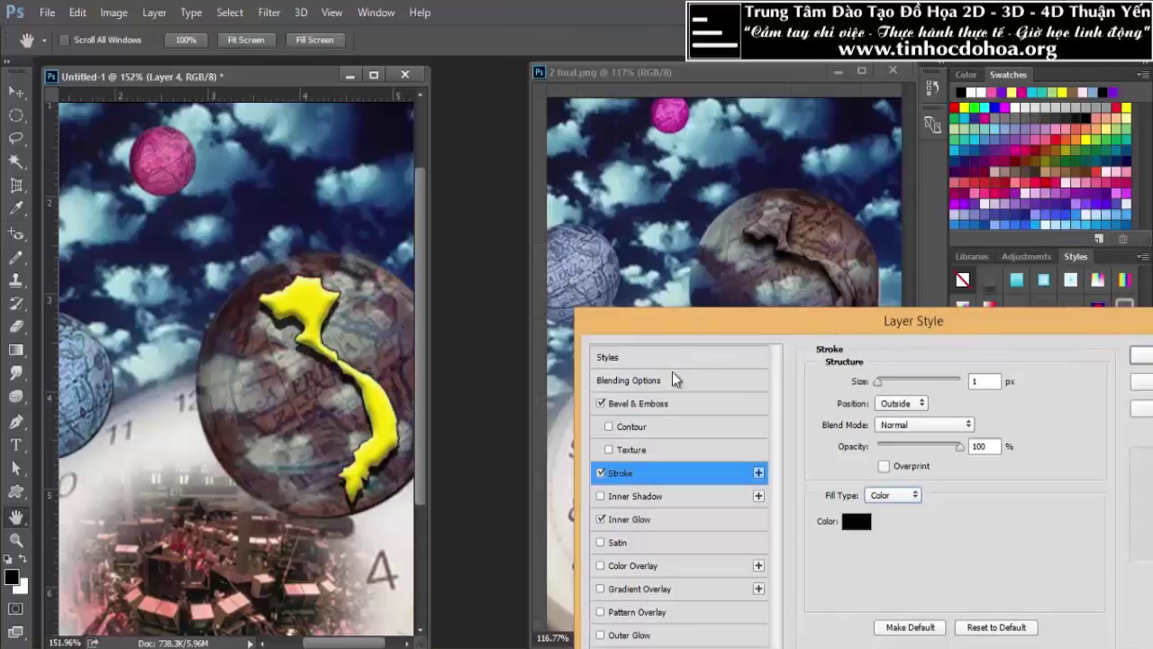
mouse_move(906, 322)
mouse_down()
mouse_move(636, 324)
mouse_move(544, 338)
mouse_up()
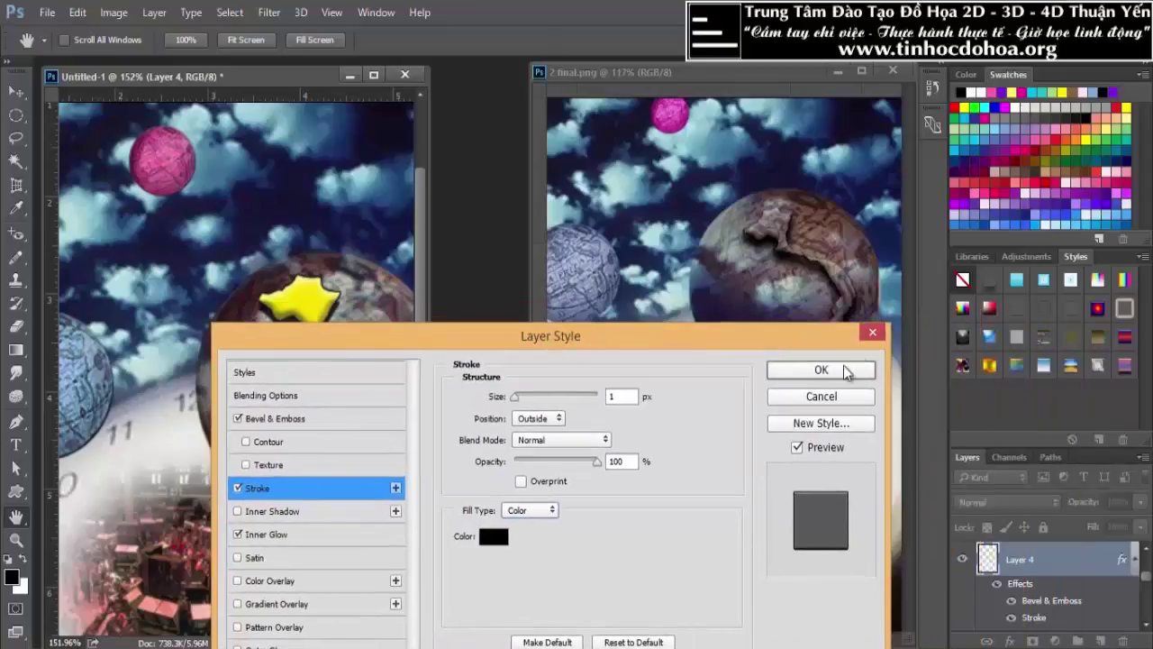
click(845, 370)
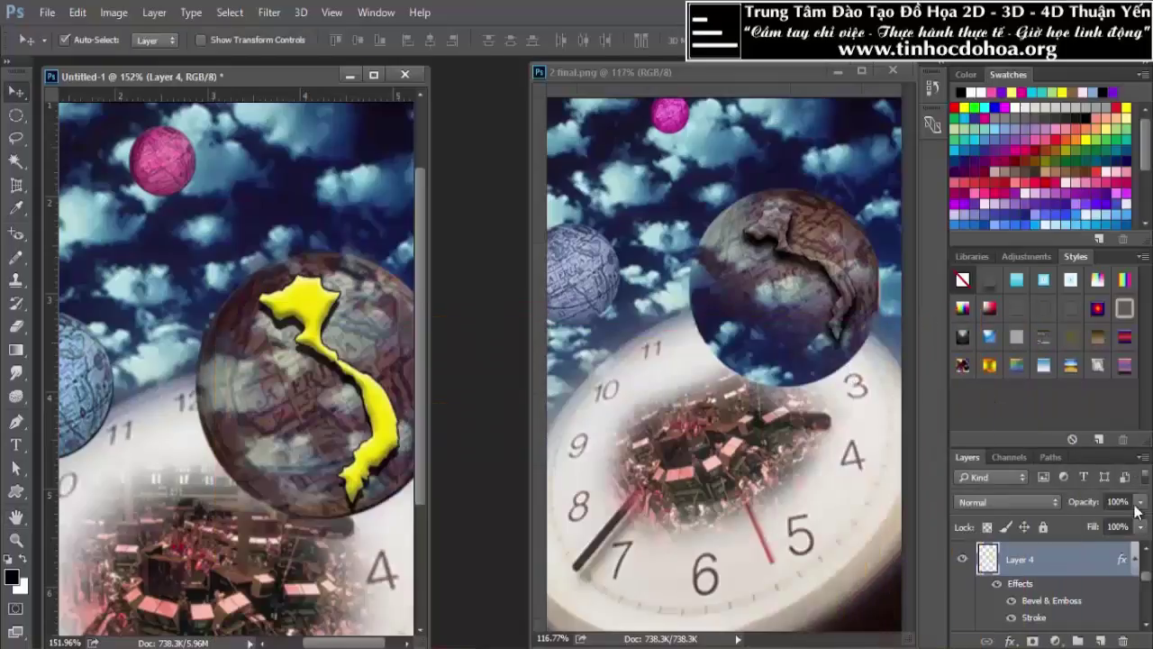
Step: Set Layer 4's fill to 0% so only the map's effects show
click(1139, 527)
drag(1144, 551, 1035, 551)
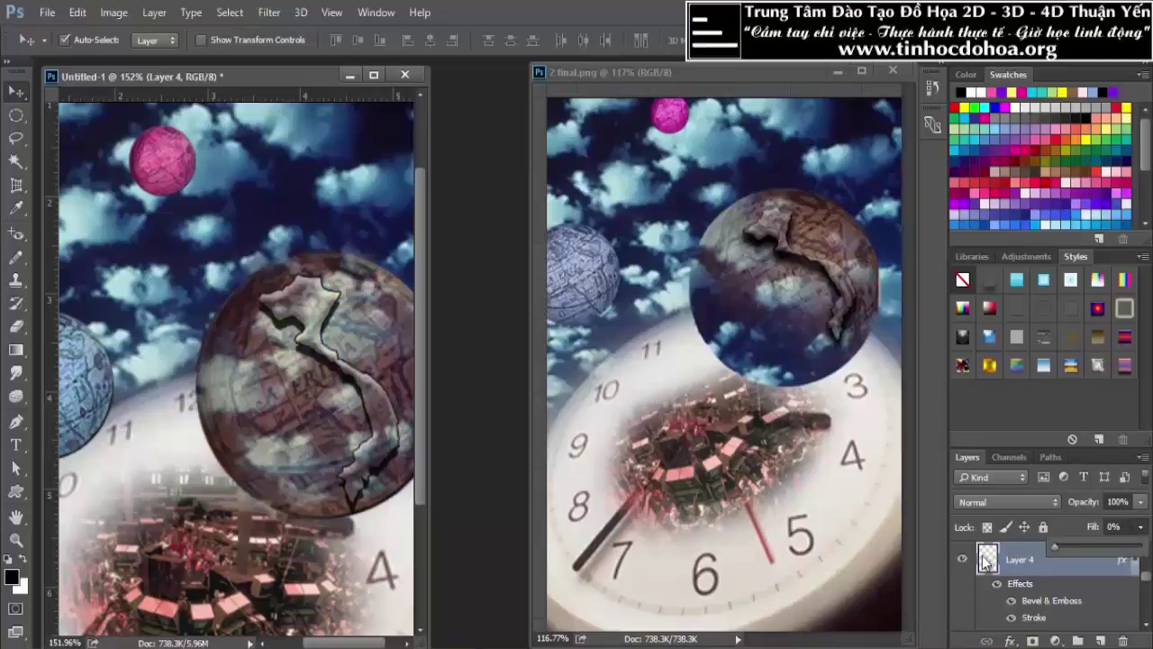
drag(1054, 546, 1144, 546)
Step: Set the map's bevel to depth 184%, size 8 px and soften 3 px
click(1074, 611)
double_click(1072, 602)
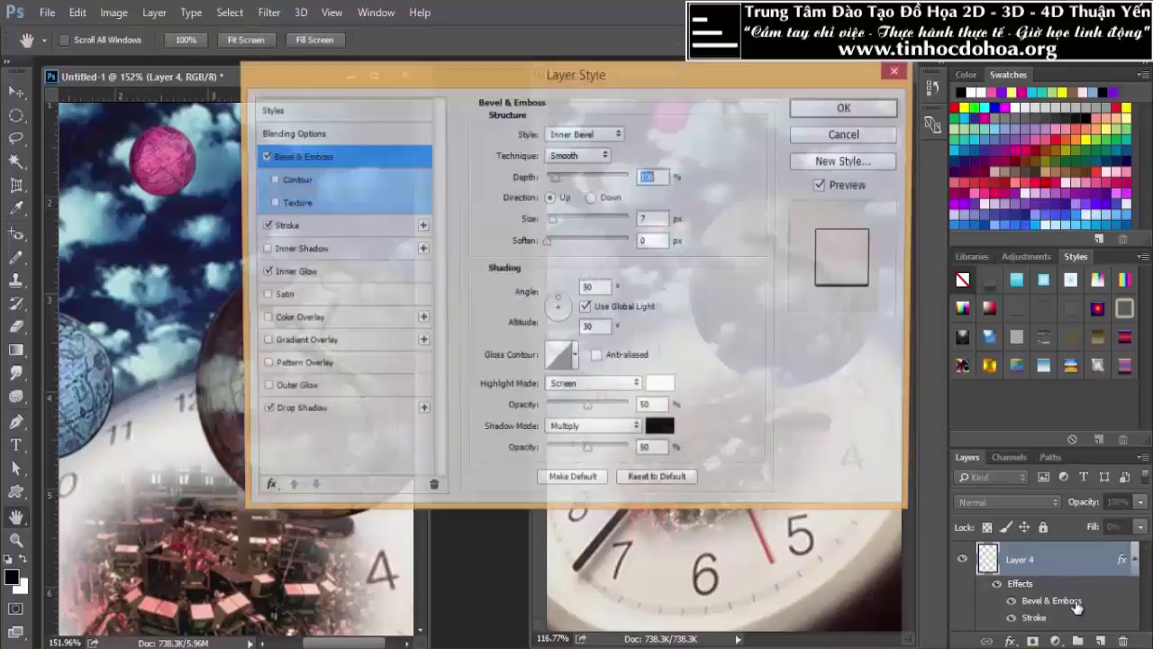
drag(666, 63, 851, 454)
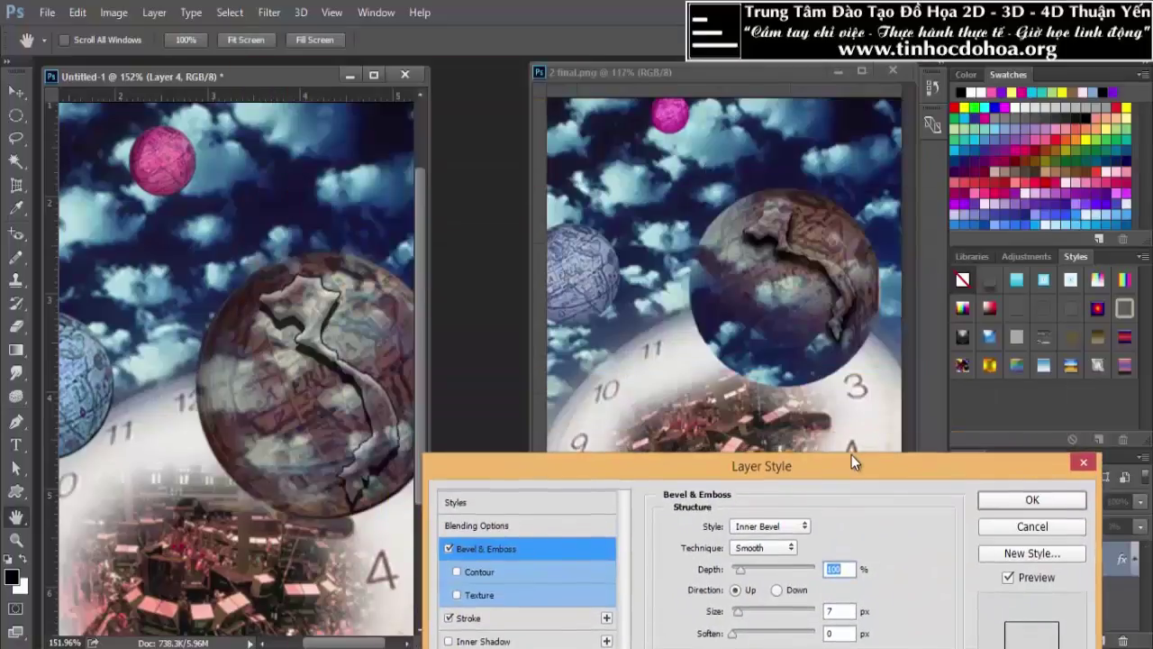
click(745, 571)
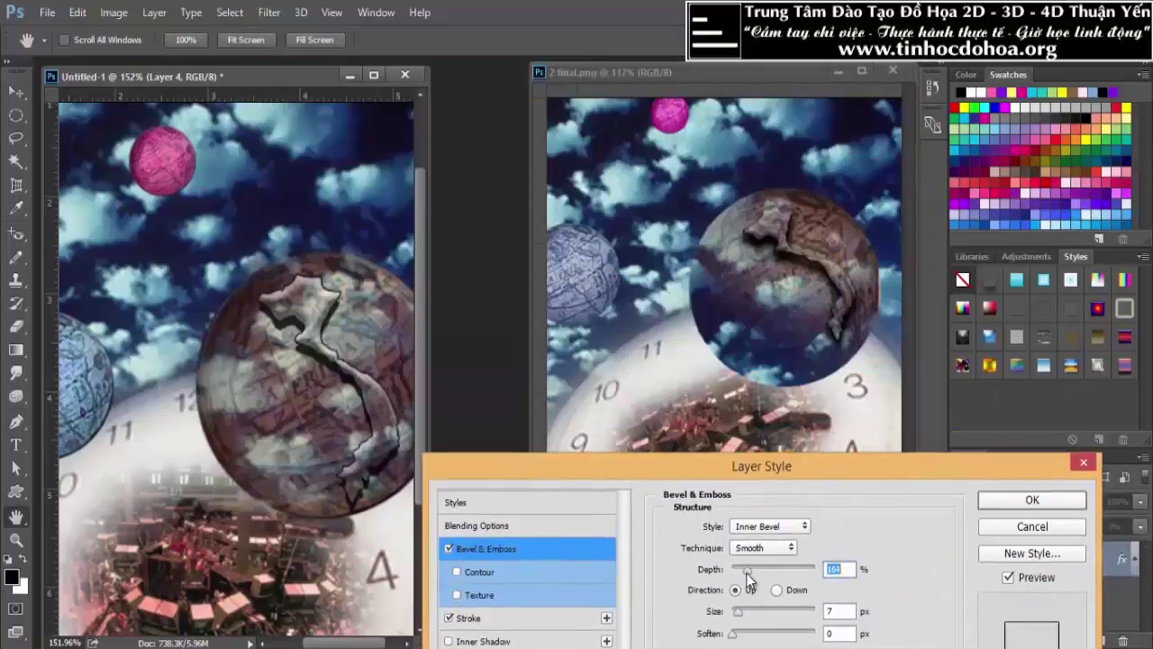
drag(738, 613, 748, 633)
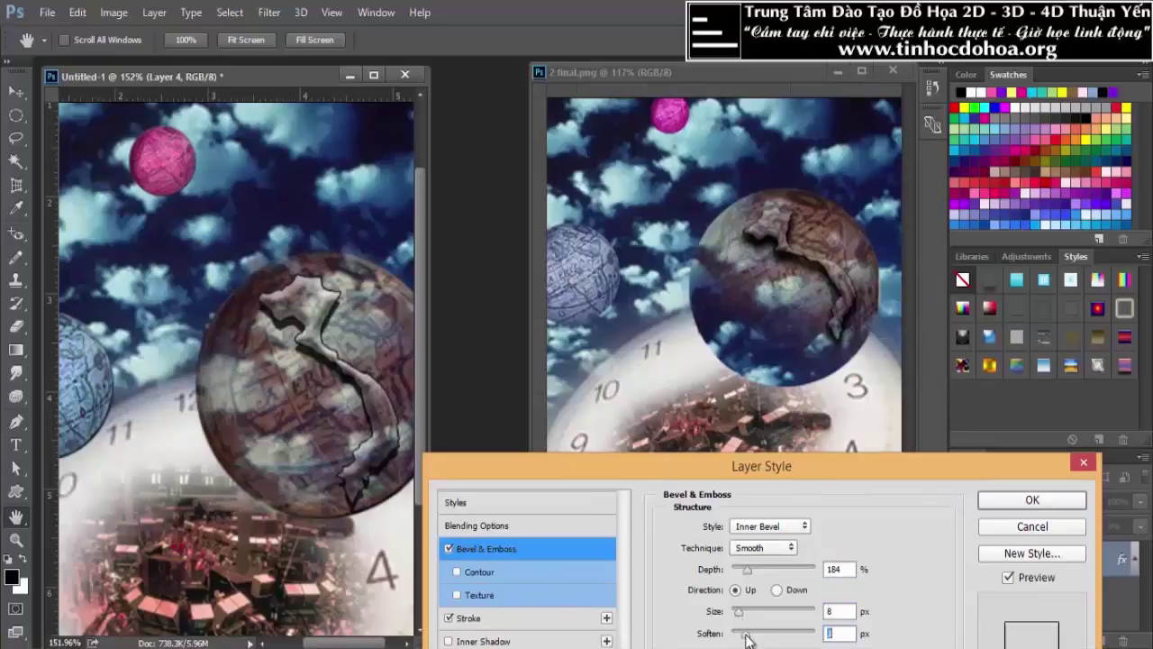
Step: Choose a new gloss contour preset for the bevel and apply the style
mouse_move(807, 466)
mouse_down()
mouse_move(884, 272)
mouse_move(880, 109)
mouse_up()
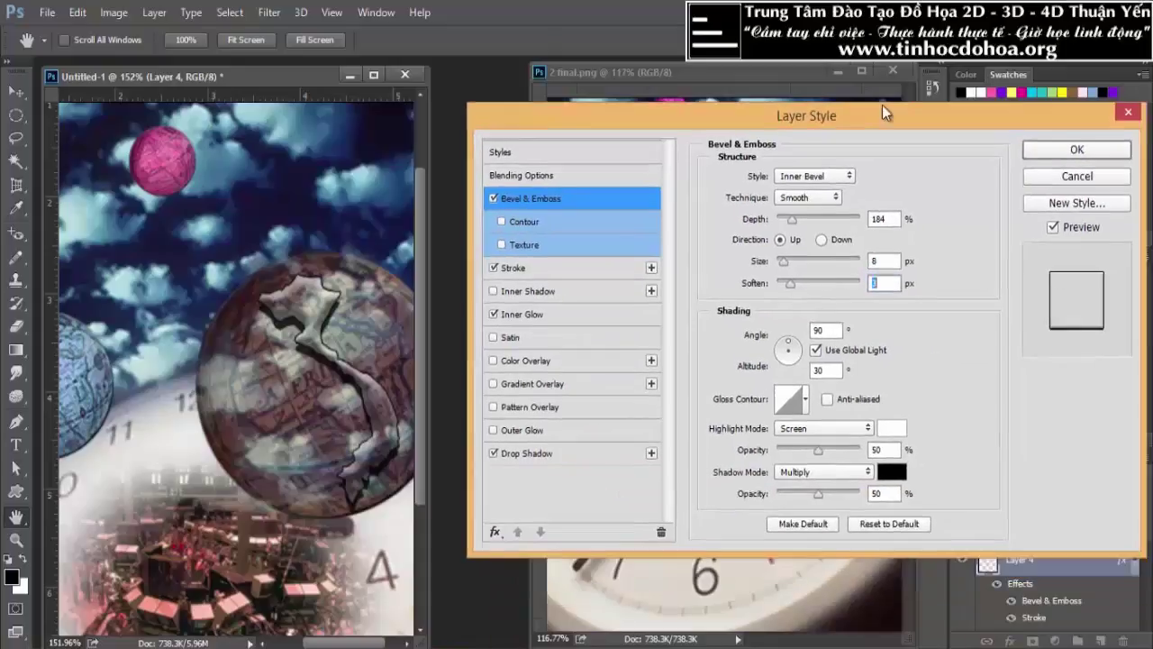
click(803, 396)
click(755, 442)
click(775, 440)
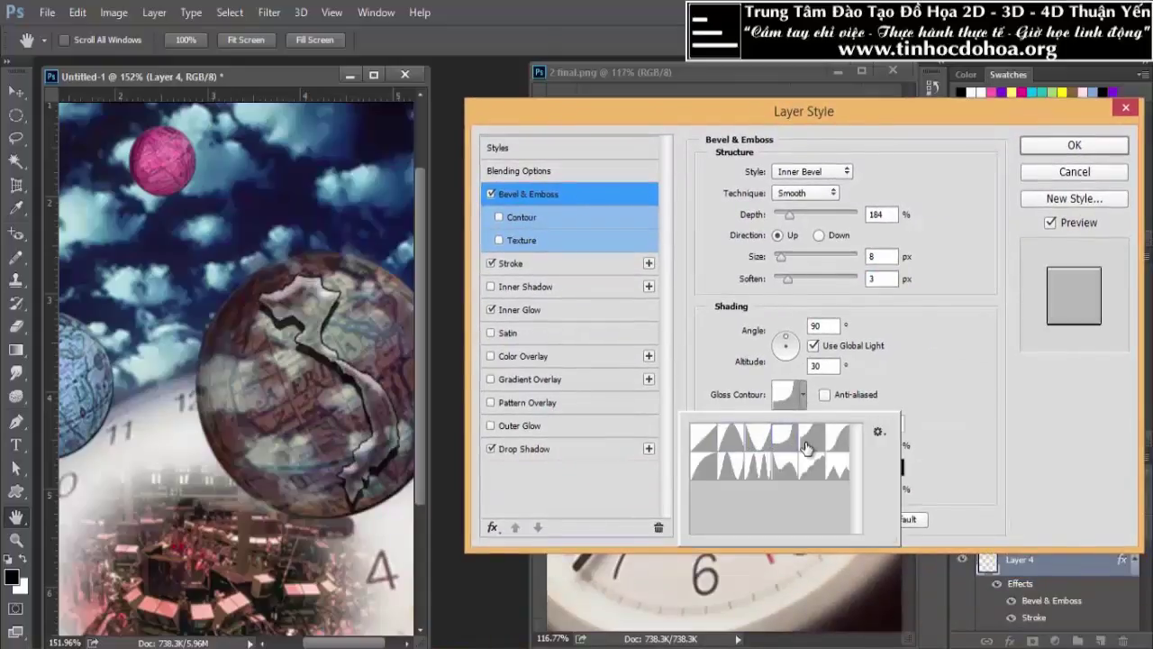
click(809, 439)
click(825, 479)
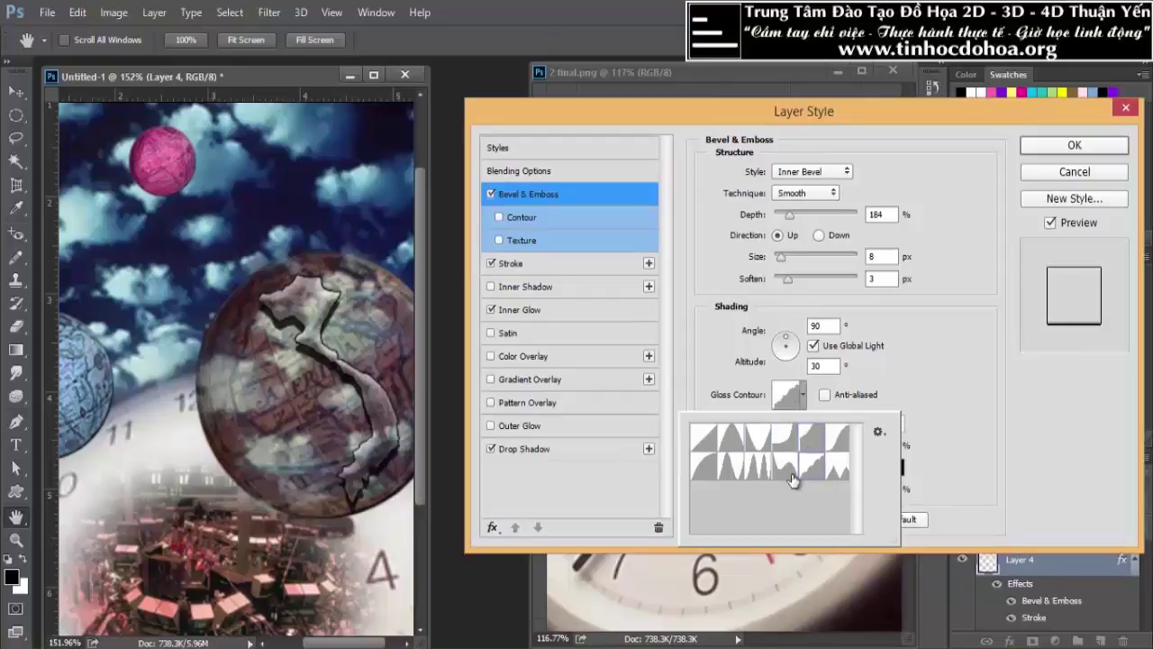
click(1063, 153)
click(1067, 146)
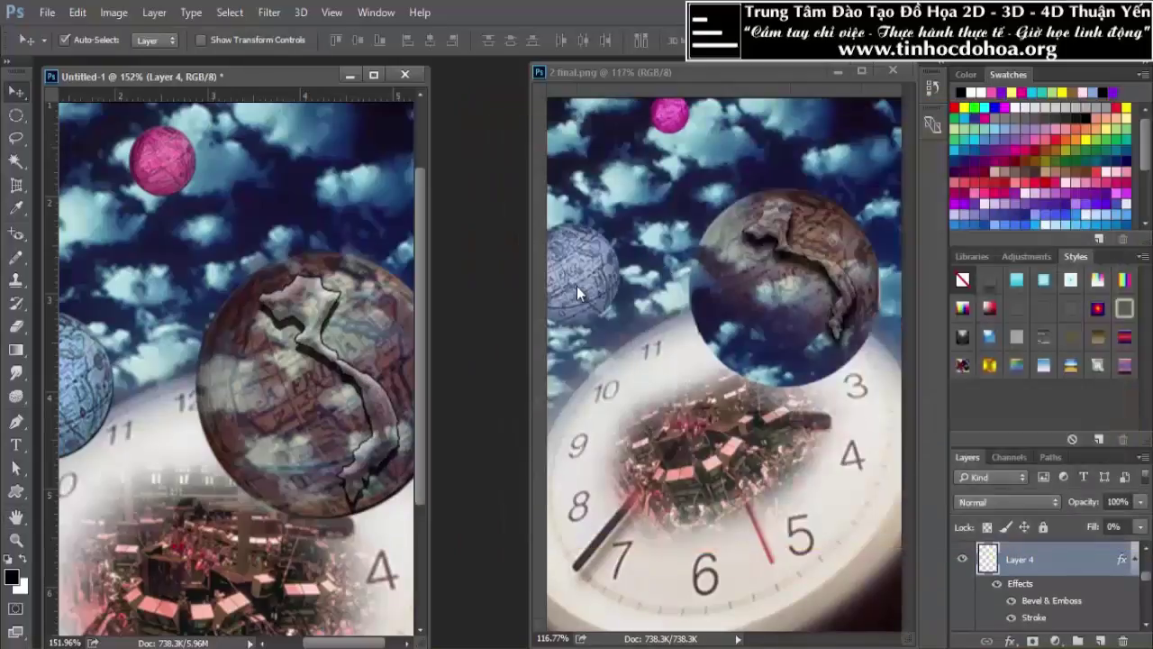
click(282, 213)
scroll(341, 309, down, 1)
scroll(340, 309, down, 2)
scroll(340, 309, up, 1)
scroll(338, 311, down, 1)
scroll(329, 324, up, 1)
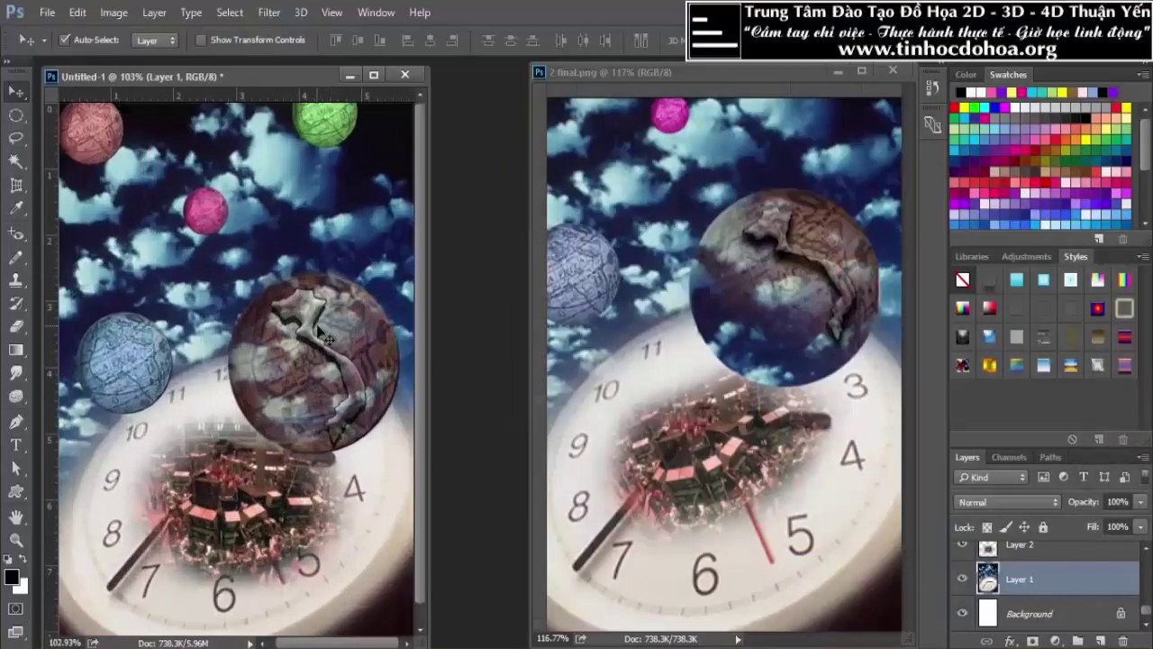
key(alt)
scroll(317, 329, down, 1)
scroll(327, 332, up, 1)
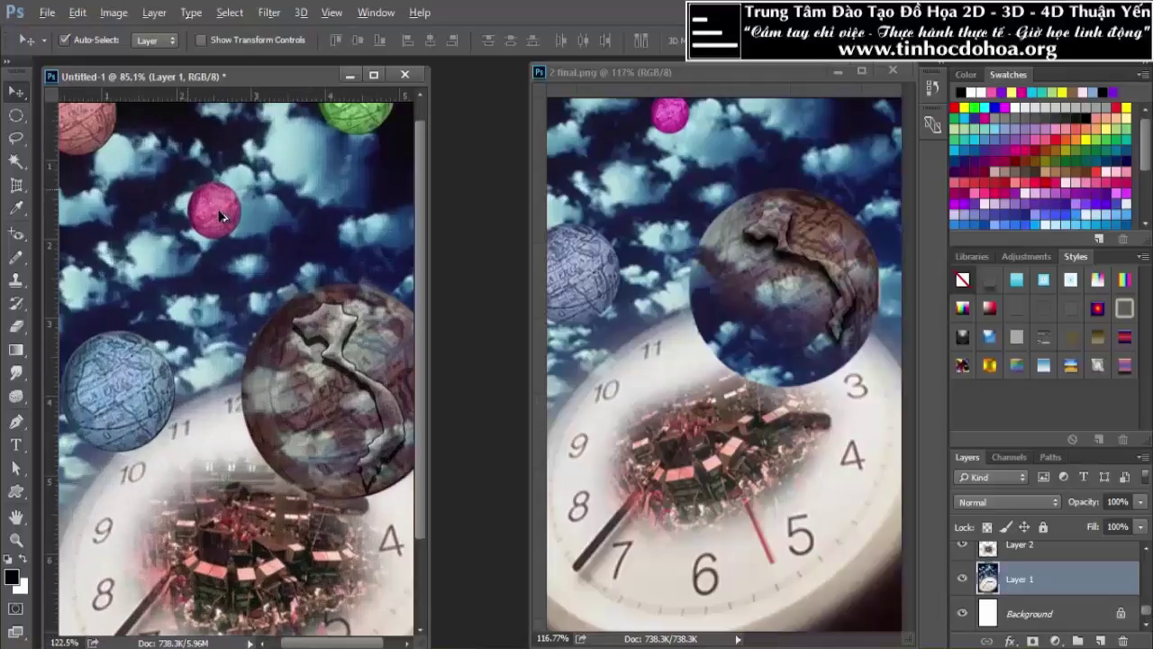
scroll(225, 225, down, 1)
scroll(221, 224, up, 1)
scroll(225, 229, down, 1)
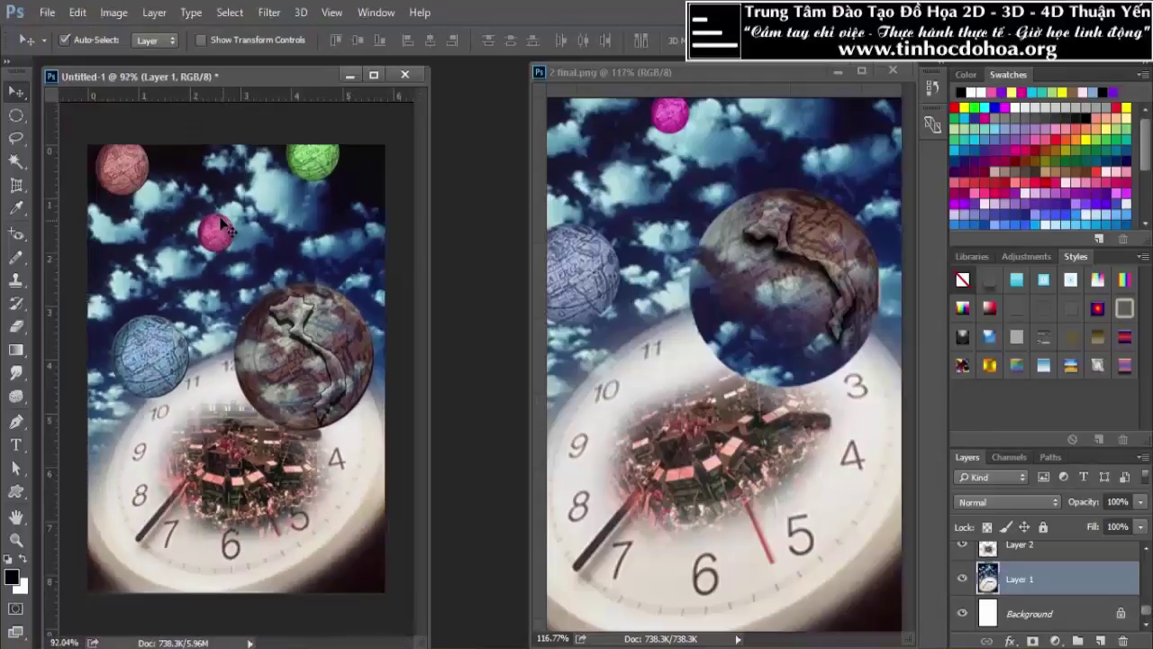
scroll(229, 243, up, 1)
scroll(249, 307, down, 1)
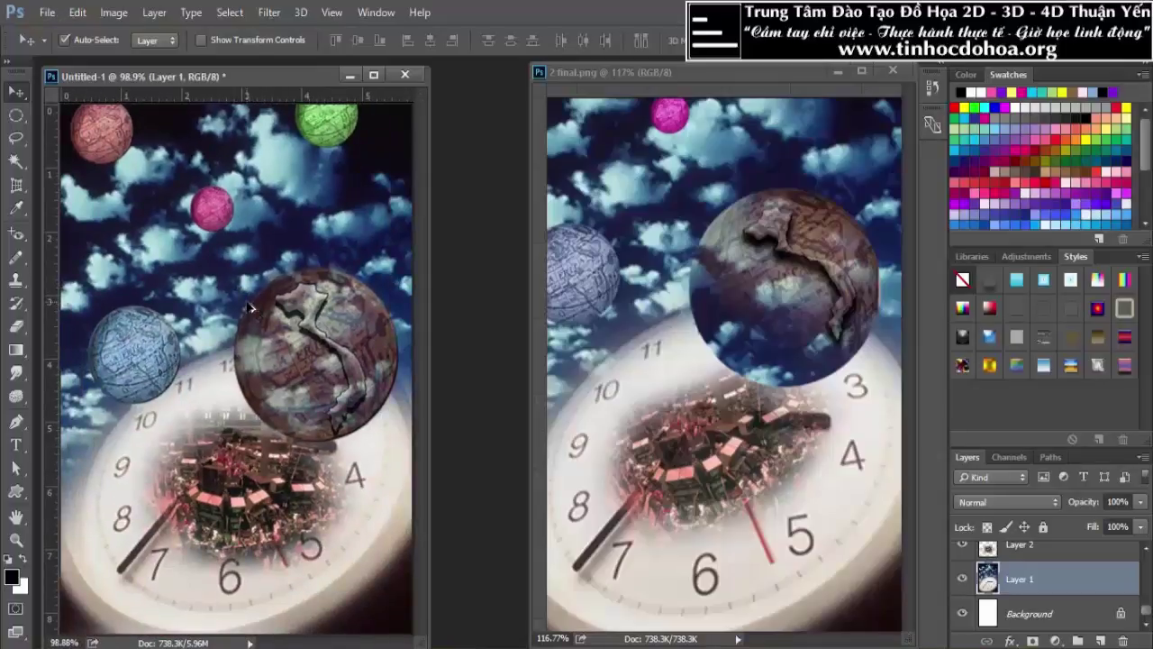
scroll(252, 309, down, 1)
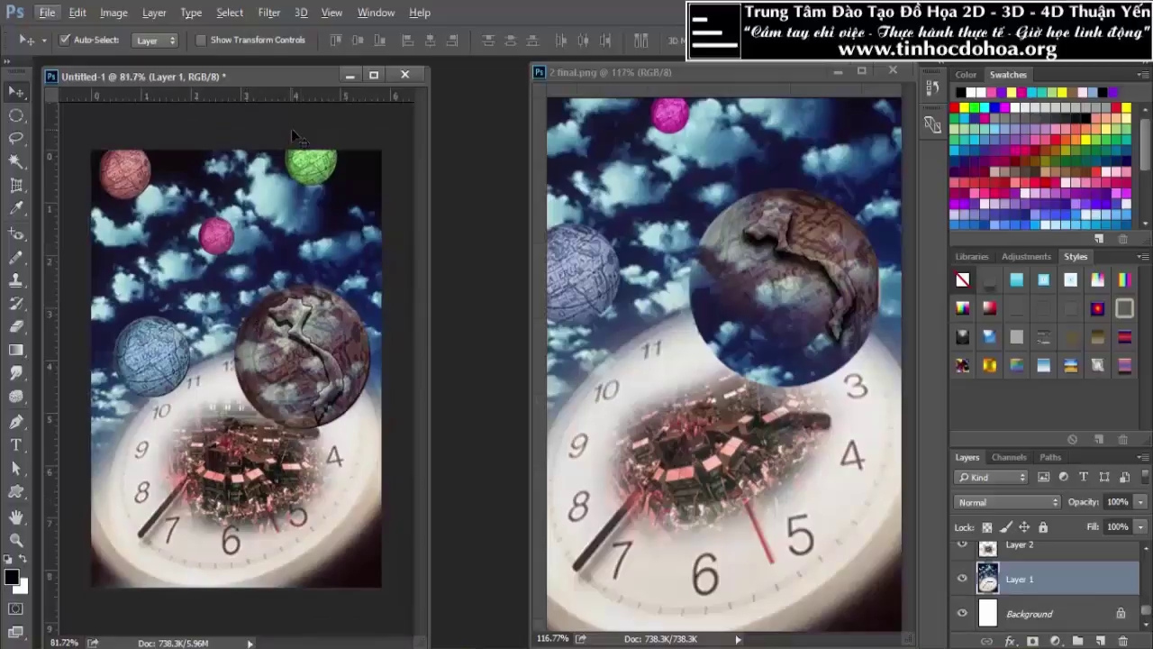
scroll(279, 225, up, 3)
scroll(288, 268, down, 2)
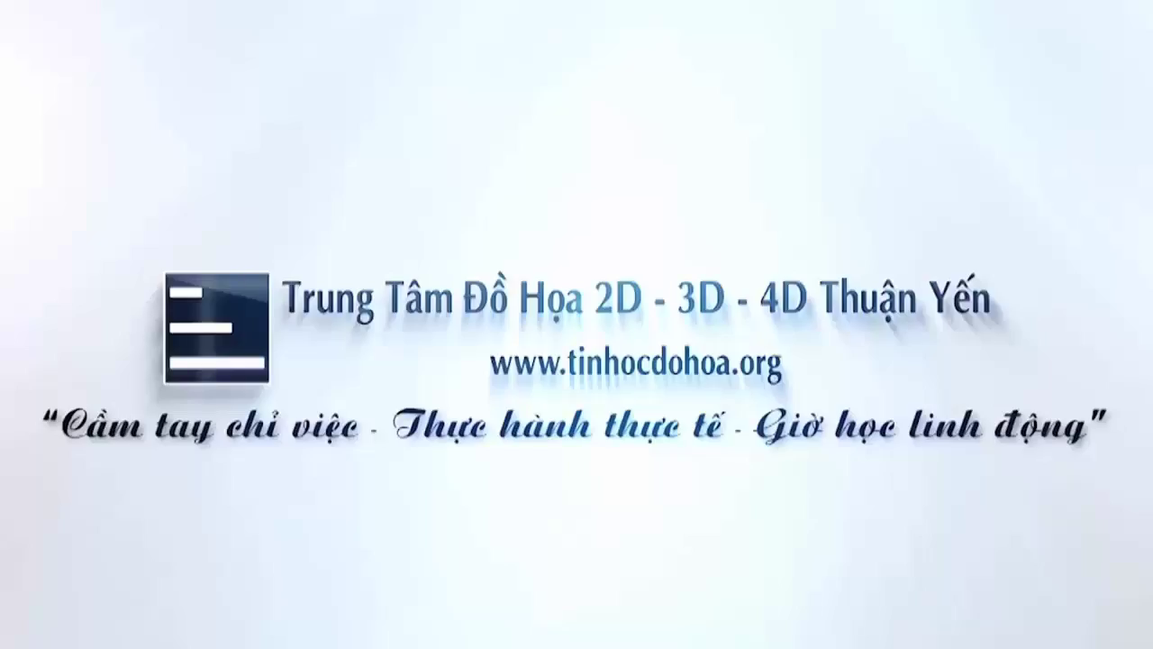